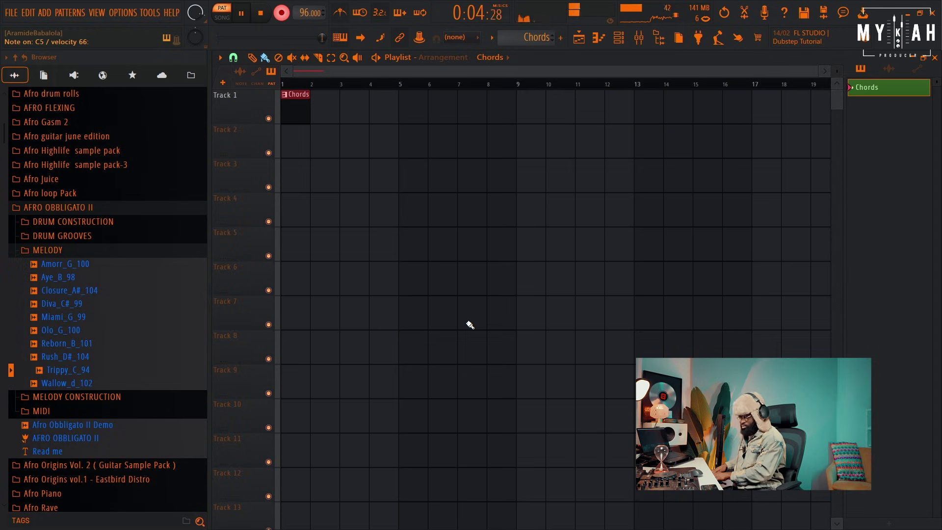
- Stop the chord take and quantize the recorded Diva chord notes to the grid
key(space)
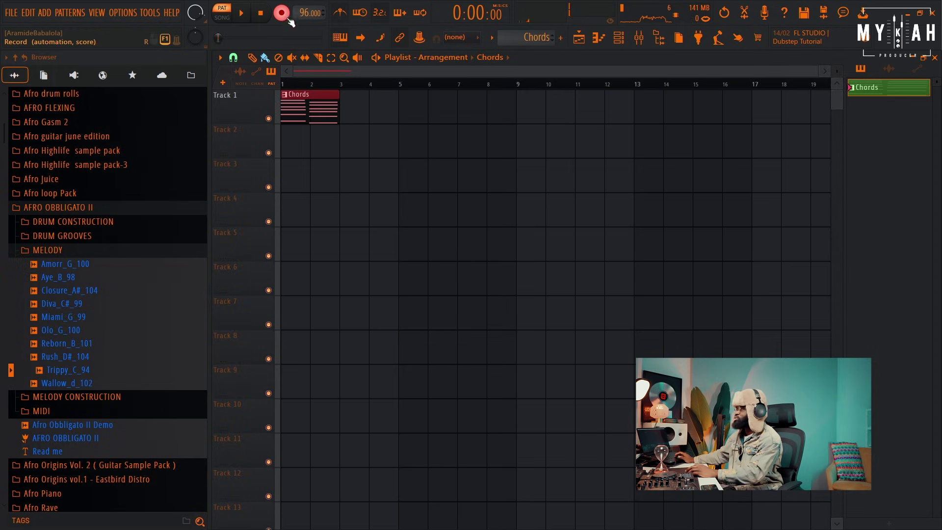
click(597, 39)
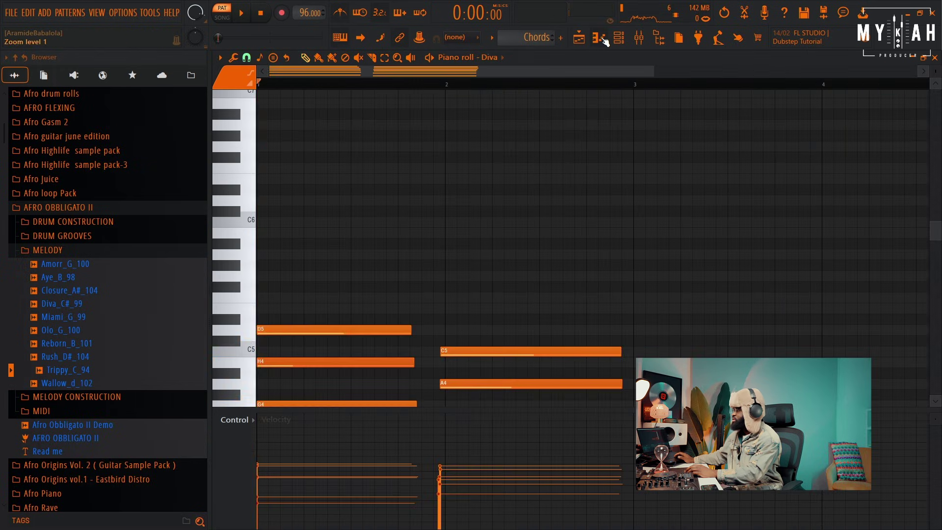
key(space)
key(ctrl+q)
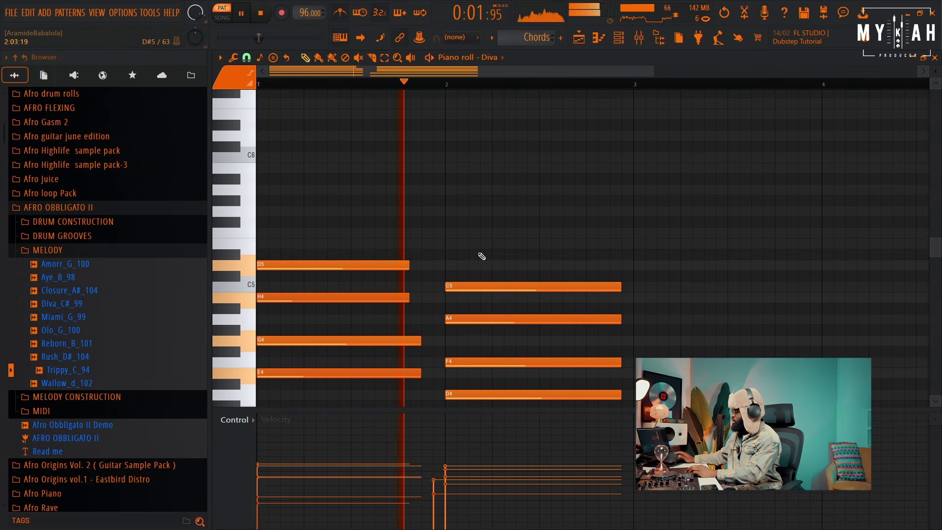
click(384, 58)
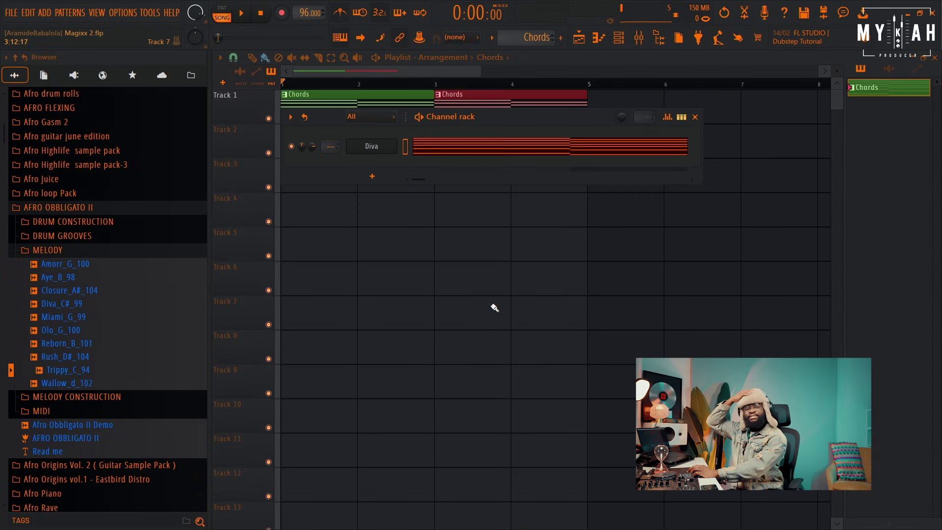
- Add Kontakt as a new instrument channel in the channel rack
click(386, 176)
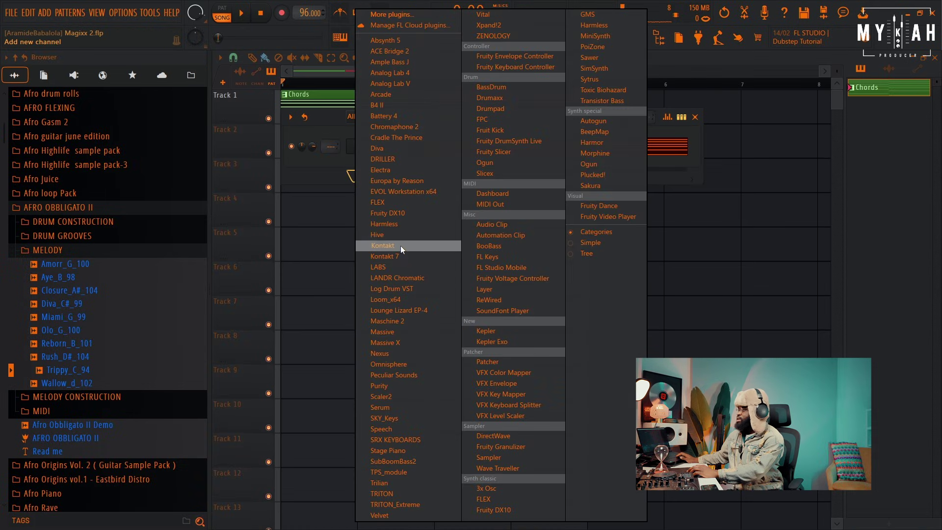
click(383, 246)
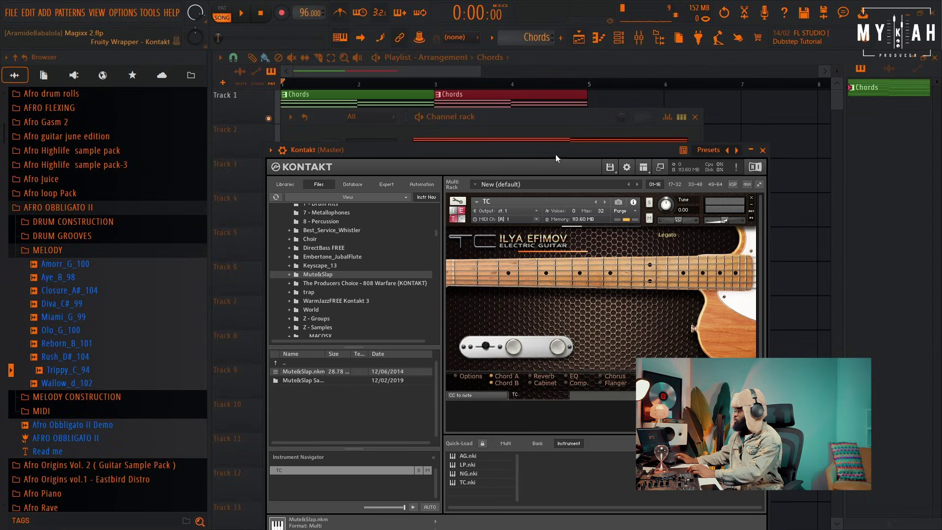
drag(555, 154, 554, 103)
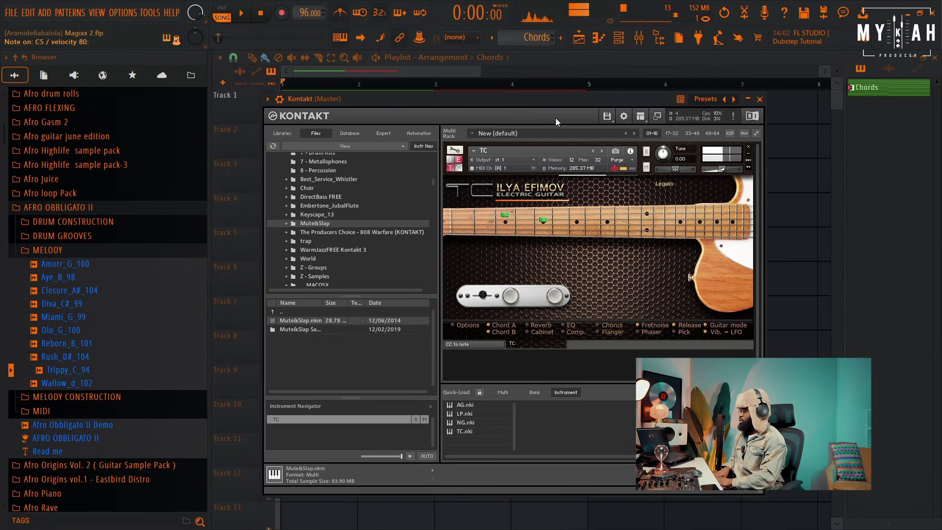
- Create a yellow-green pattern named 'guitar' and paste the chord notes into the Kontakt channel
click(561, 38)
text(guitar)
click(552, 43)
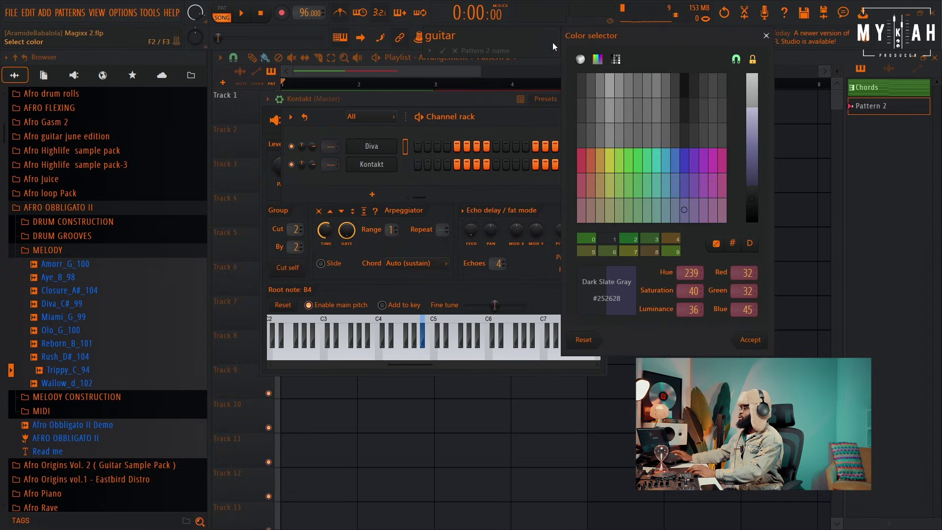
click(610, 167)
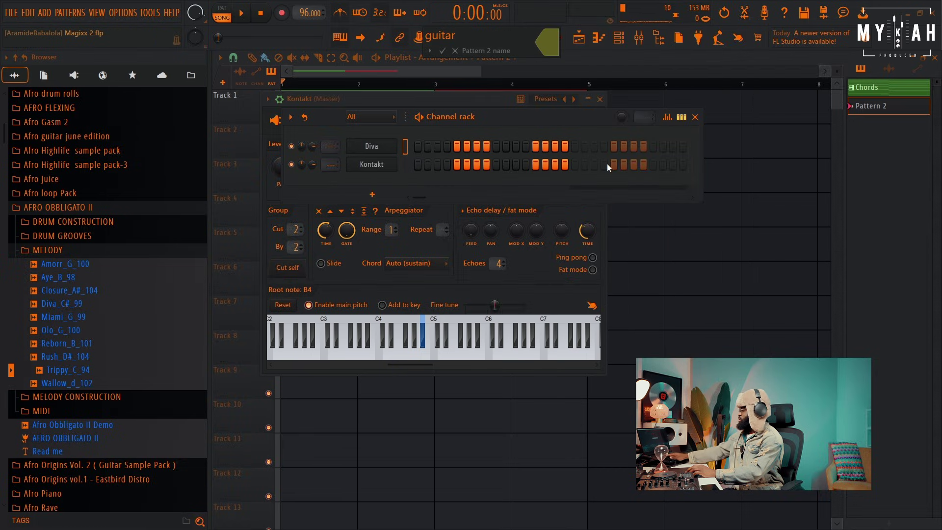
right_click(381, 169)
click(525, 183)
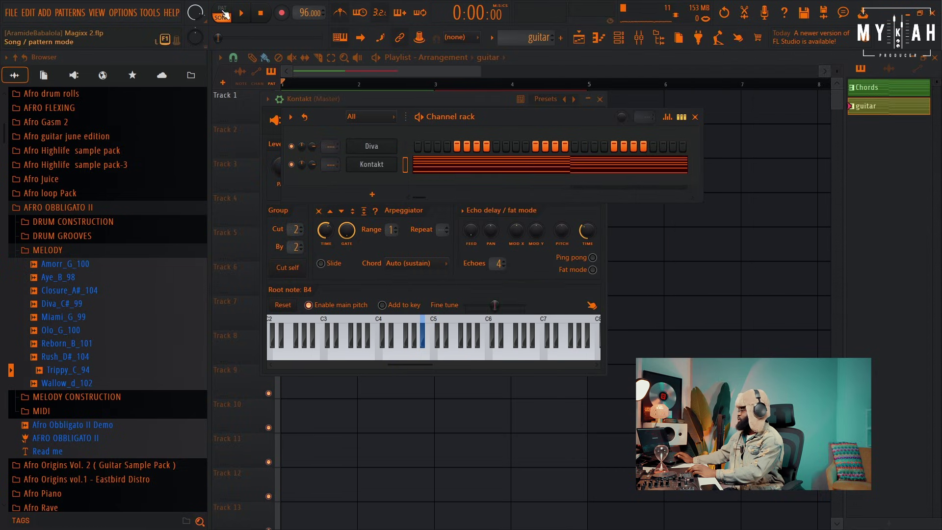
- Delete the low E3, H3 and A3 notes from the guitar chords
key(space)
click(432, 168)
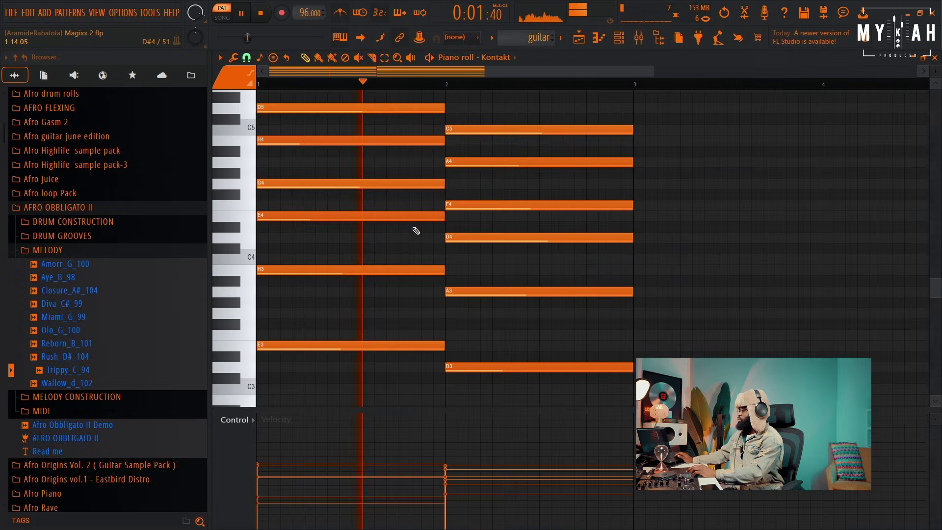
key(space)
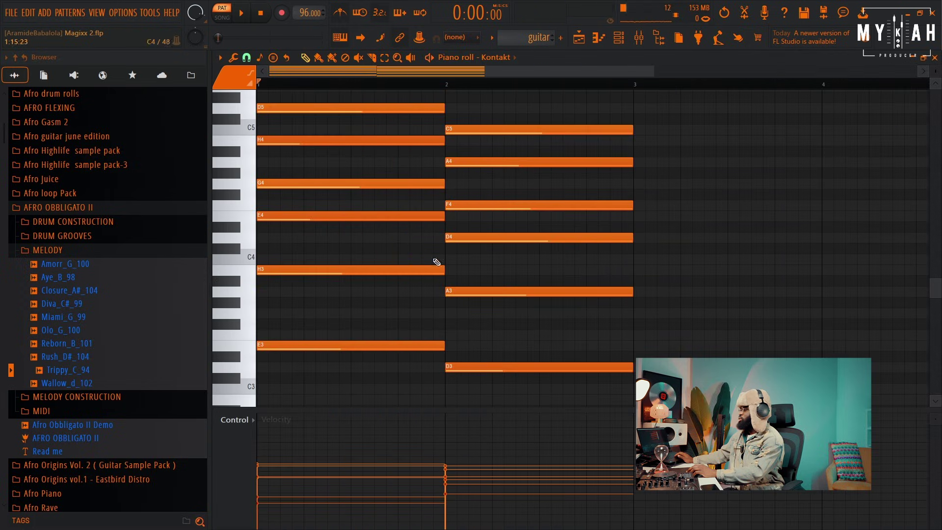
scroll(423, 256, down, 2)
scroll(423, 256, down, 1)
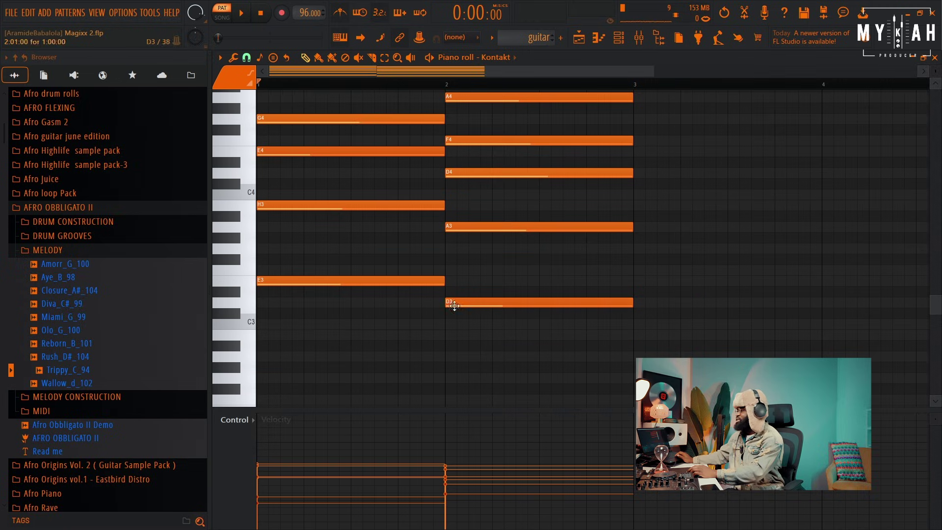
scroll(447, 307, up, 3)
right_click(346, 345)
right_click(344, 270)
scroll(362, 328, up, 3)
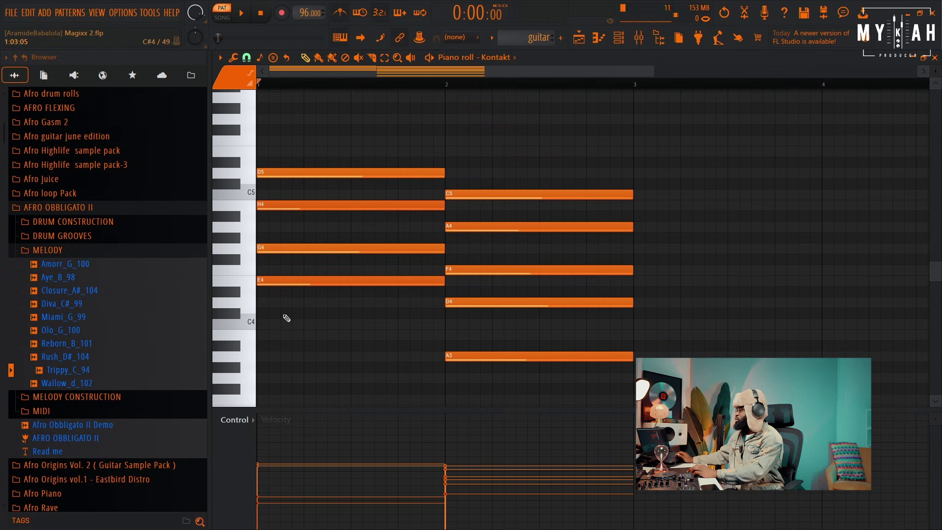
right_click(505, 357)
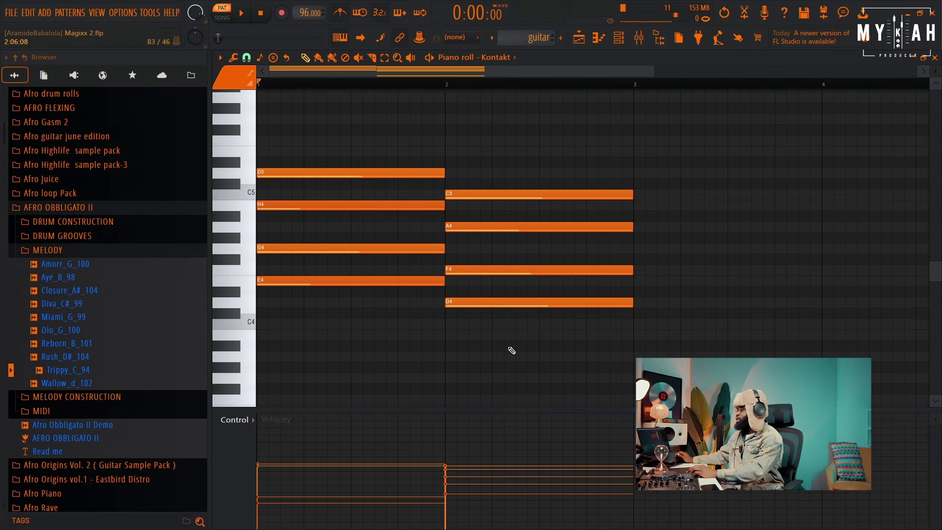
scroll(508, 351, down, 2)
scroll(504, 322, up, 3)
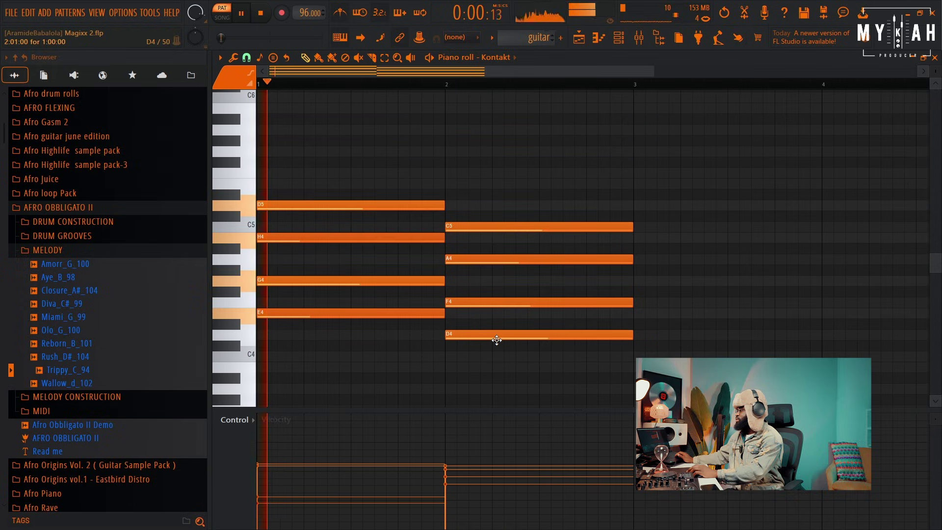
key(space)
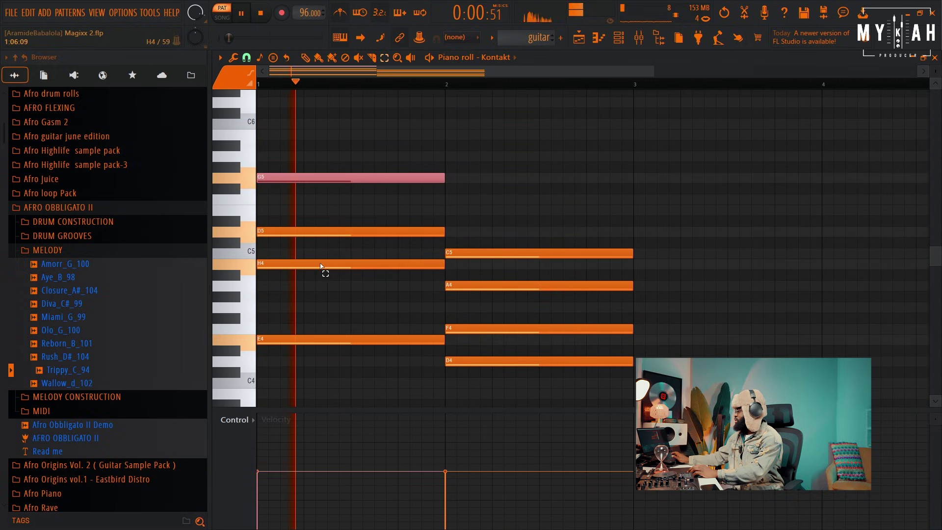
key(space)
- Raise the H4, F4 and A4 notes an octave to H5, F5 and A5
click(321, 263)
key(ctrl+Up)
key(space)
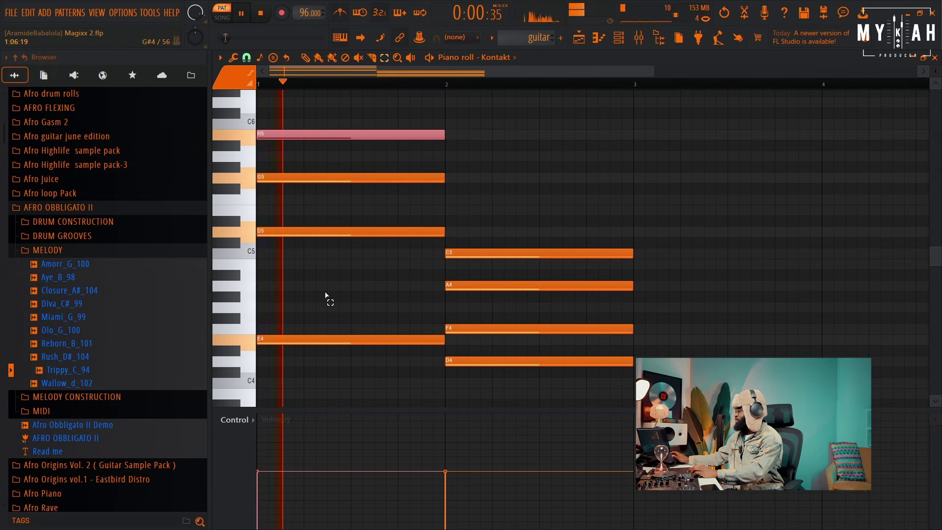
key(space)
drag(481, 319, 490, 337)
key(ctrl+Up)
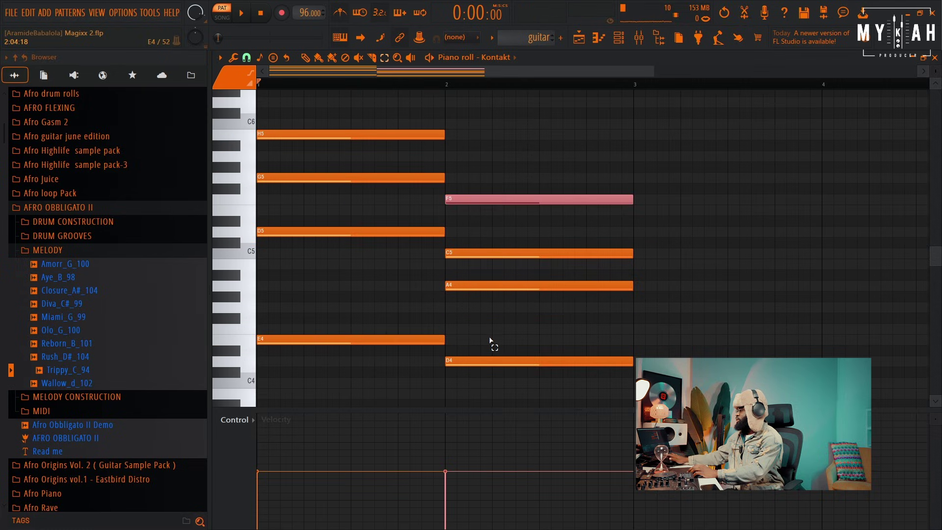
drag(489, 291, 499, 307)
key(ctrl+Up)
key(space)
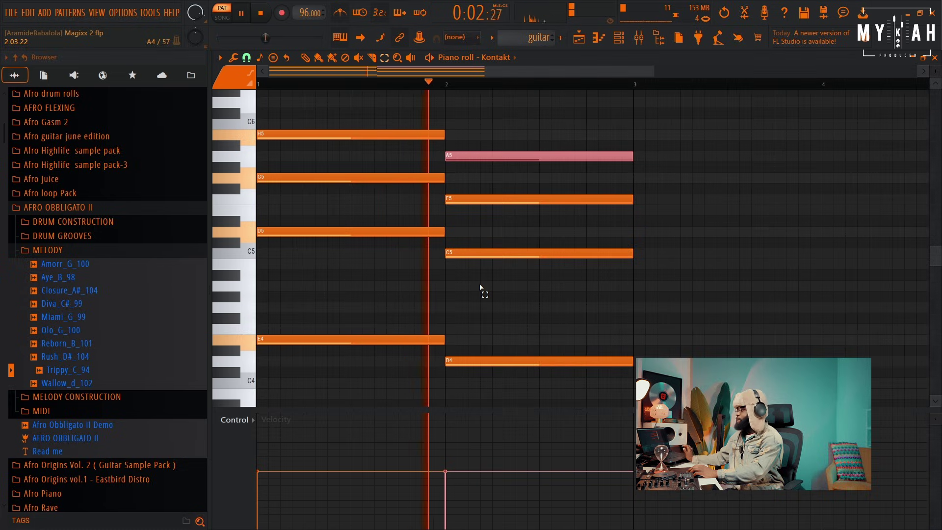
- Stagger the note starts, shifting G5 two steps later, and raise all guitar notes an octave
scroll(437, 238, up, 3)
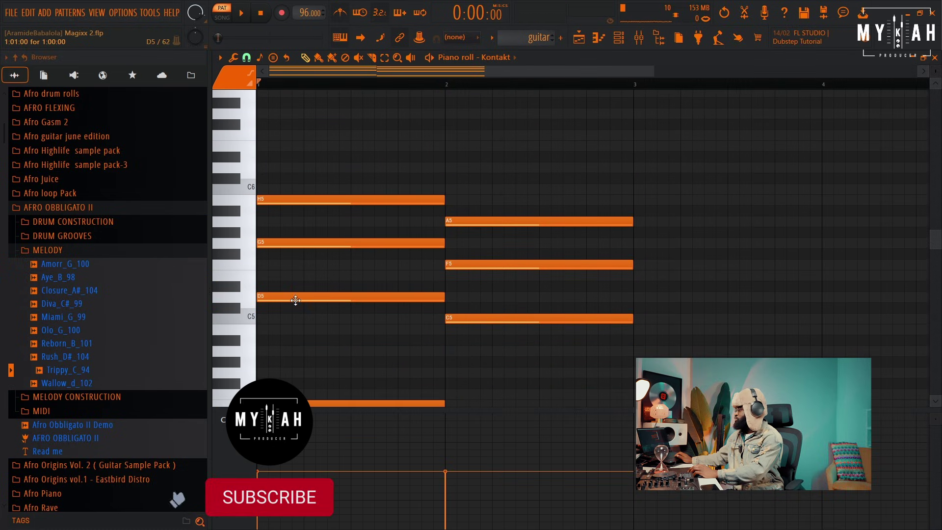
scroll(282, 299, down, 3)
drag(281, 233, 293, 232)
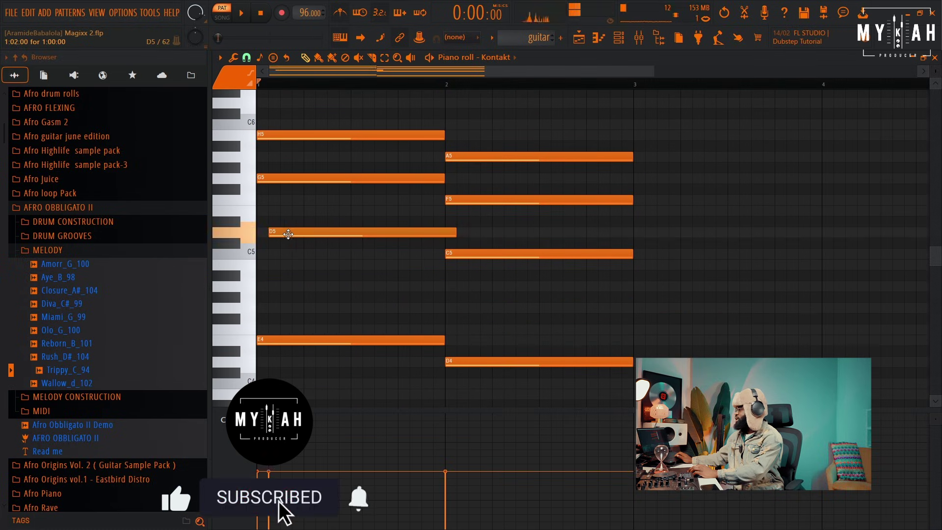
drag(281, 180, 305, 181)
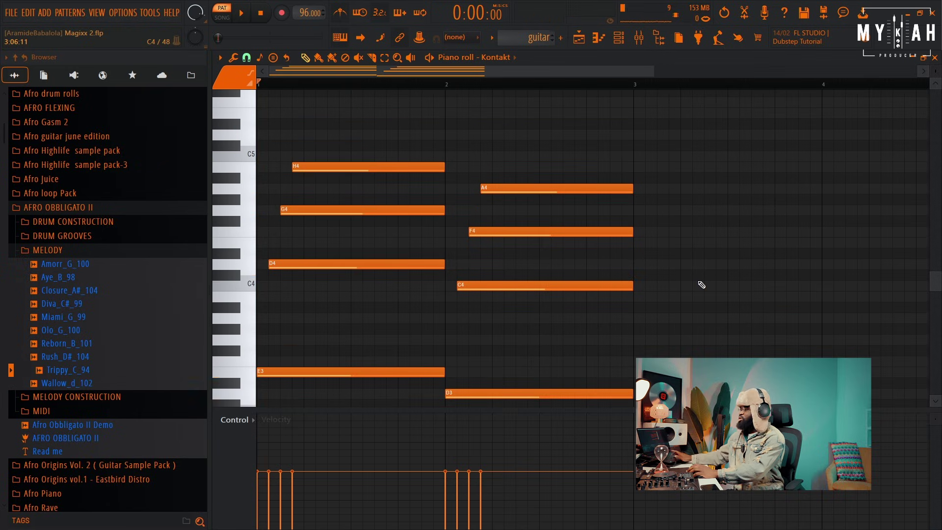
key(space)
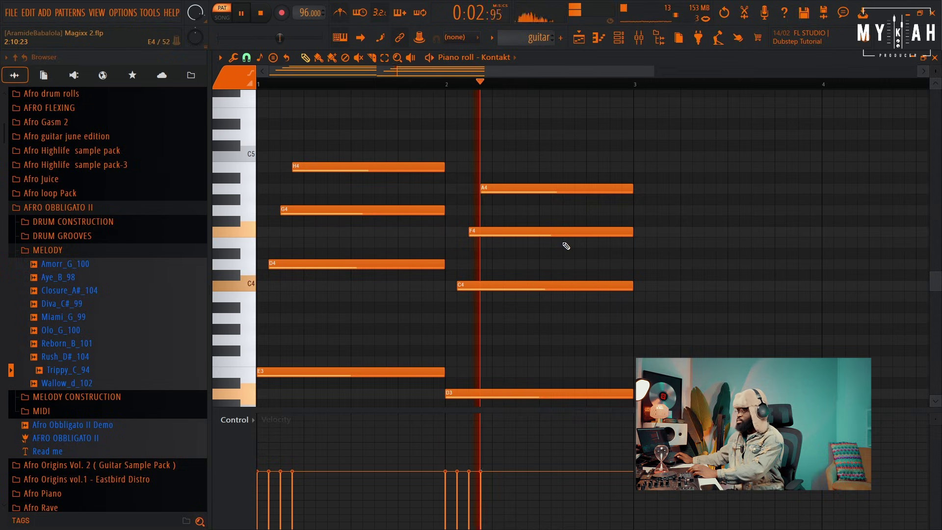
key(space)
key(ctrl+Up)
scroll(555, 247, up, 2)
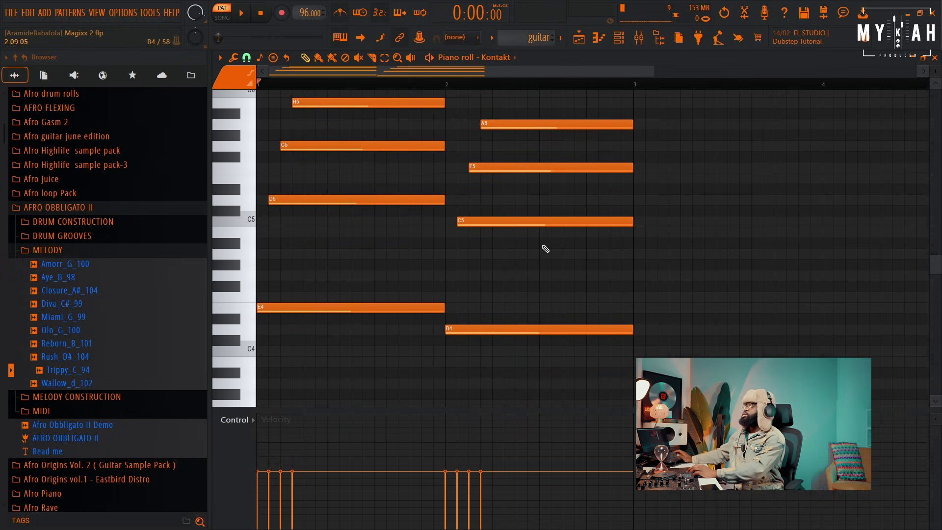
- Route the Kontakt guitar channel to a free mixer track
click(618, 39)
click(382, 166)
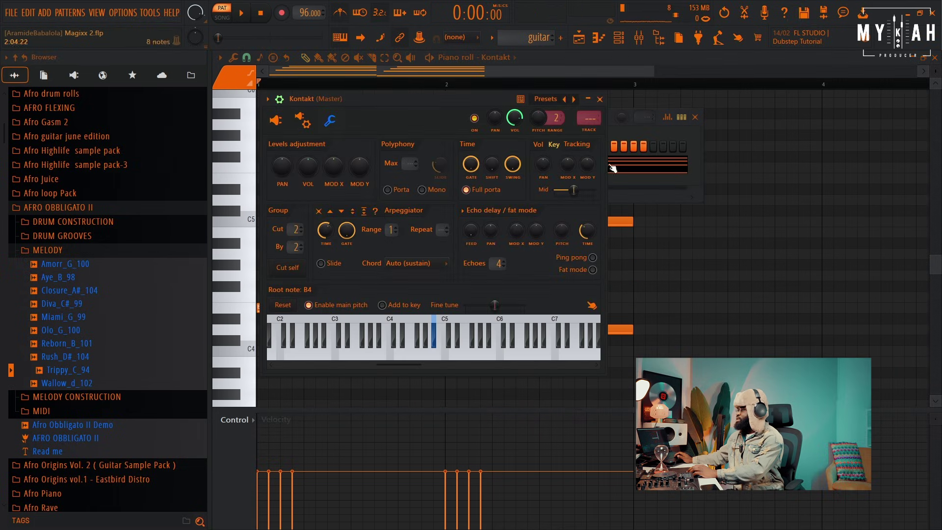
click(586, 131)
key(space)
- Load Murda Melodies_2 on the Kontakt insert with the Dark and Low preset
click(323, 126)
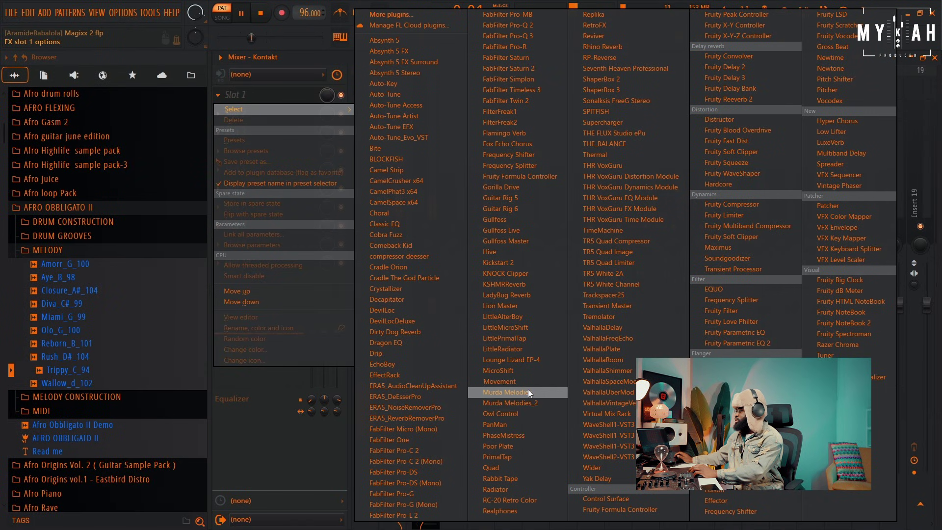
click(535, 410)
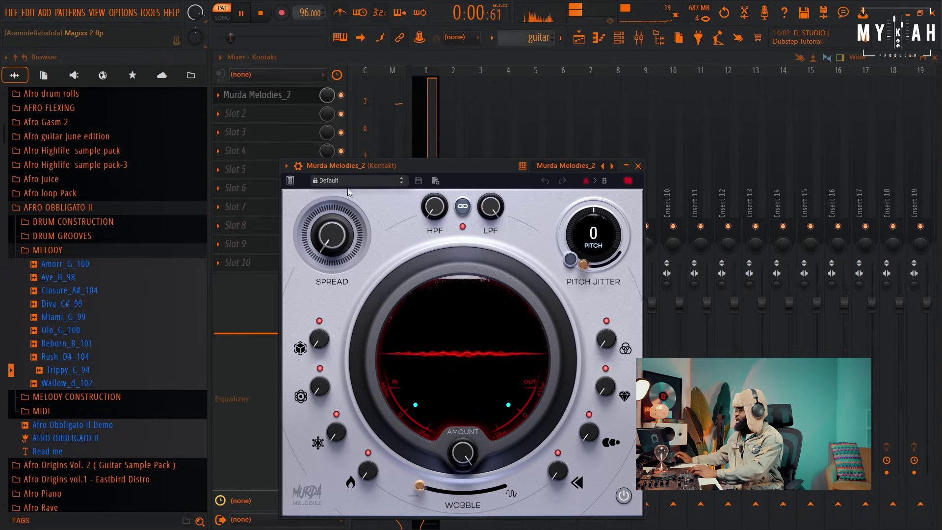
click(350, 181)
click(349, 218)
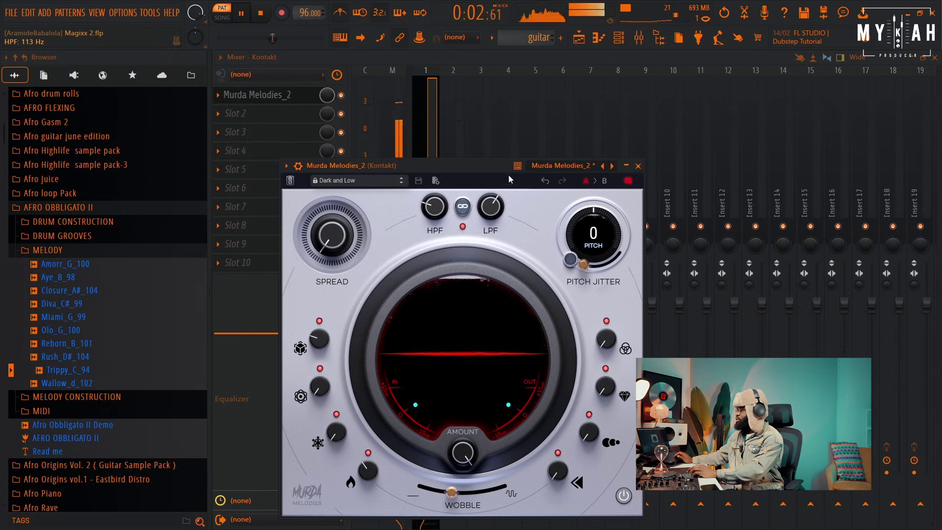
drag(476, 166, 566, 141)
- Add Fruity Reeverb 2 to the next effect slot on the Kontakt track
key(space)
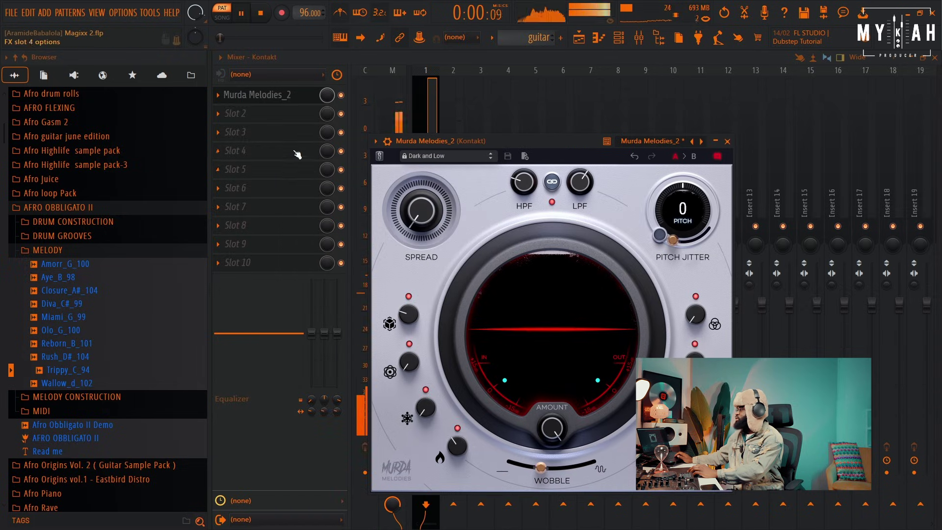
click(282, 115)
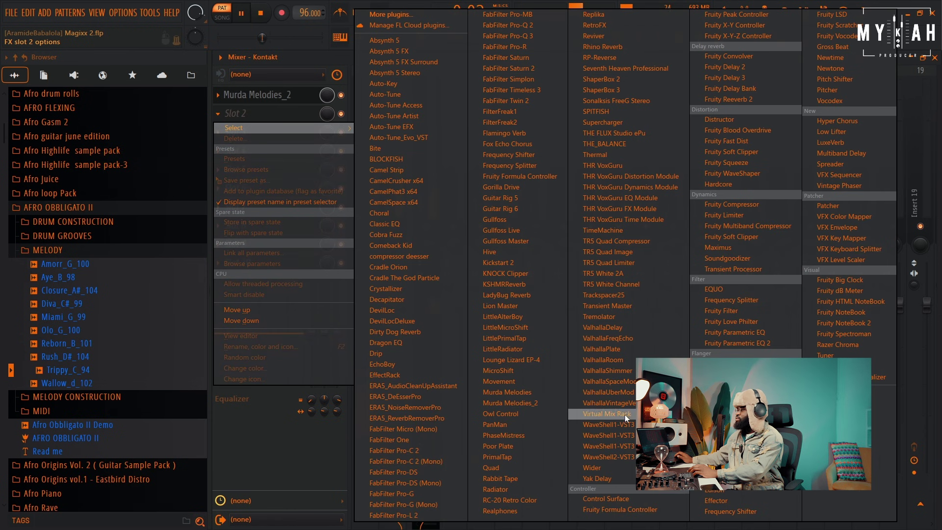
click(736, 99)
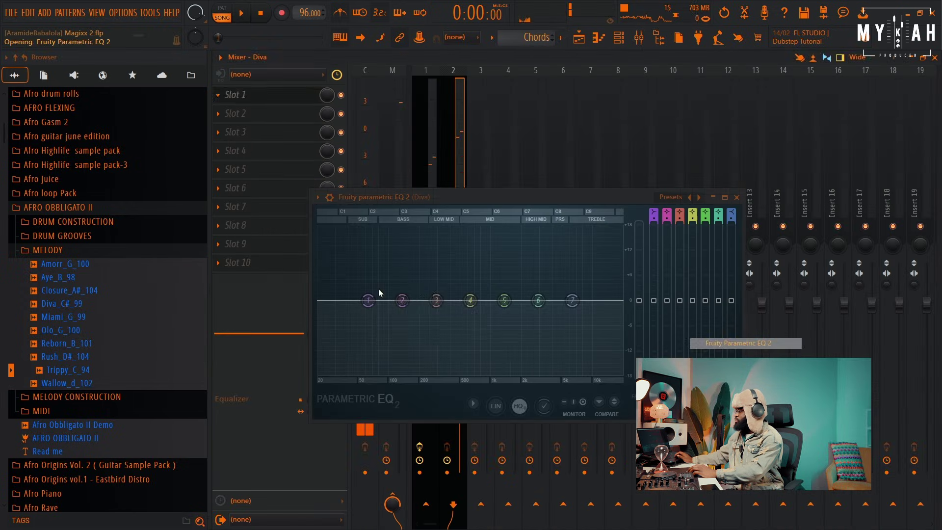
- Give the Diva EQ a Steep 8 low cut near 171Hz and a dip around 294Hz
key(space)
drag(368, 300, 413, 374)
right_click(412, 374)
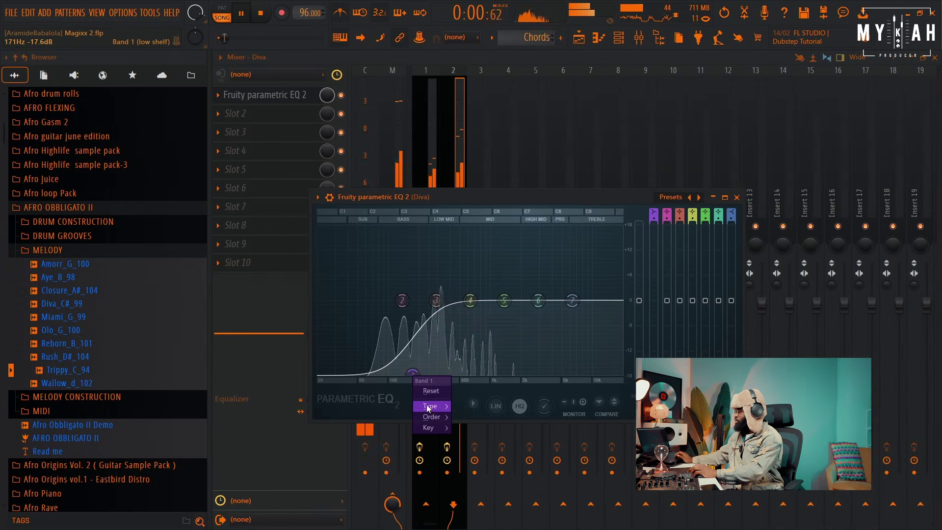
click(464, 417)
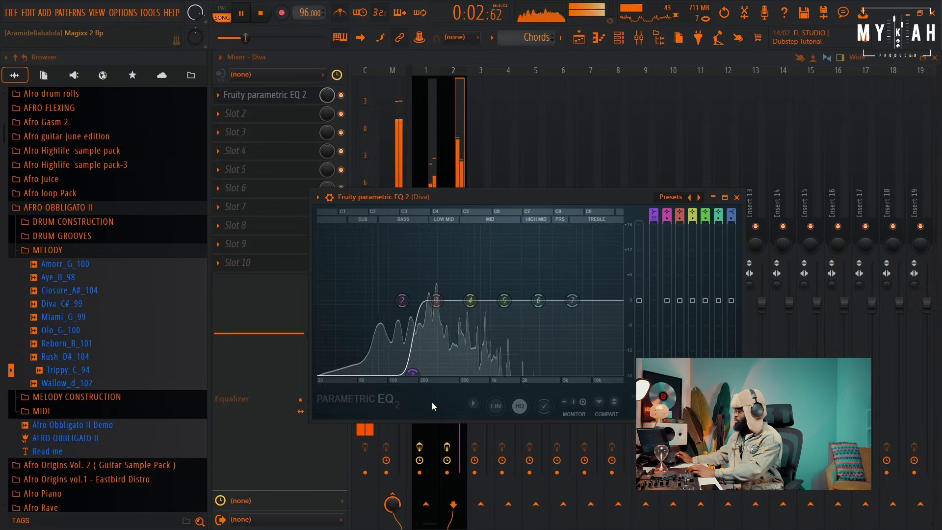
drag(442, 305, 482, 308)
scroll(483, 308, down, 5)
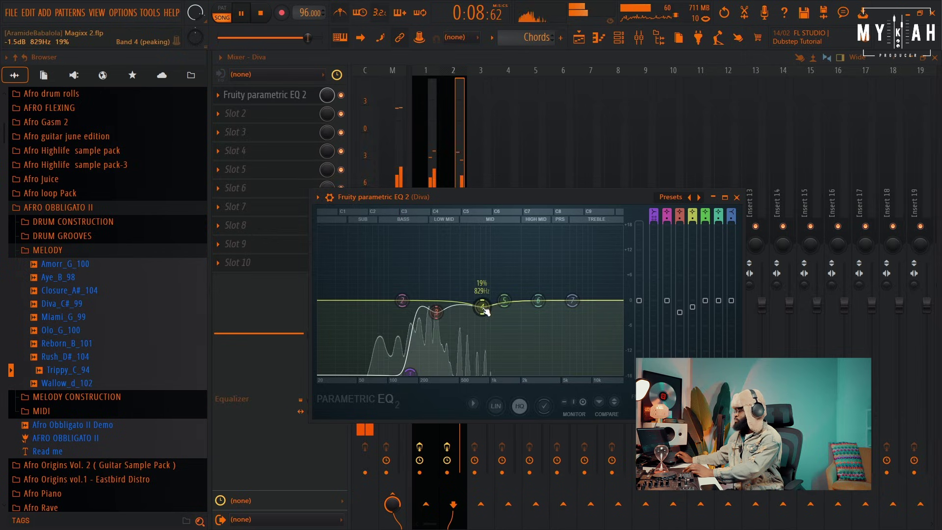
- Return to the playlist arrangement and stop playback
click(579, 38)
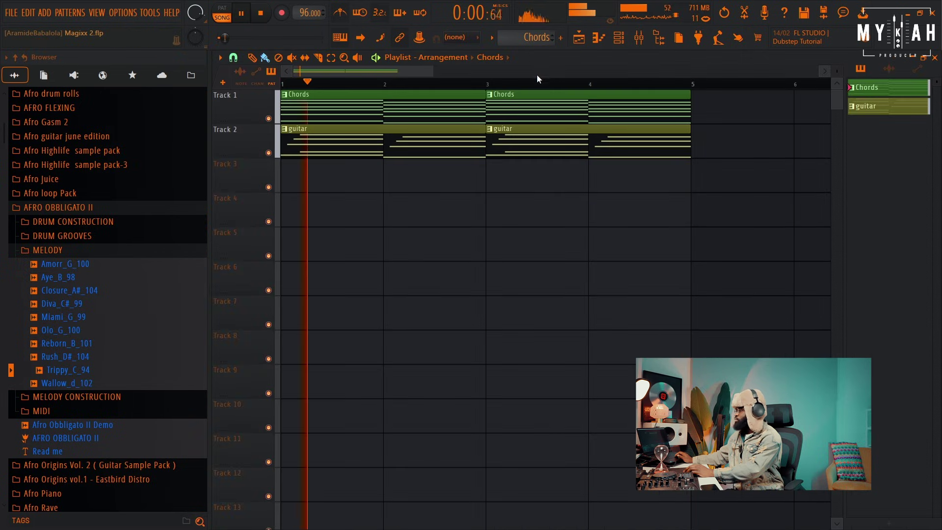
scroll(538, 82, down, 2)
key(space)
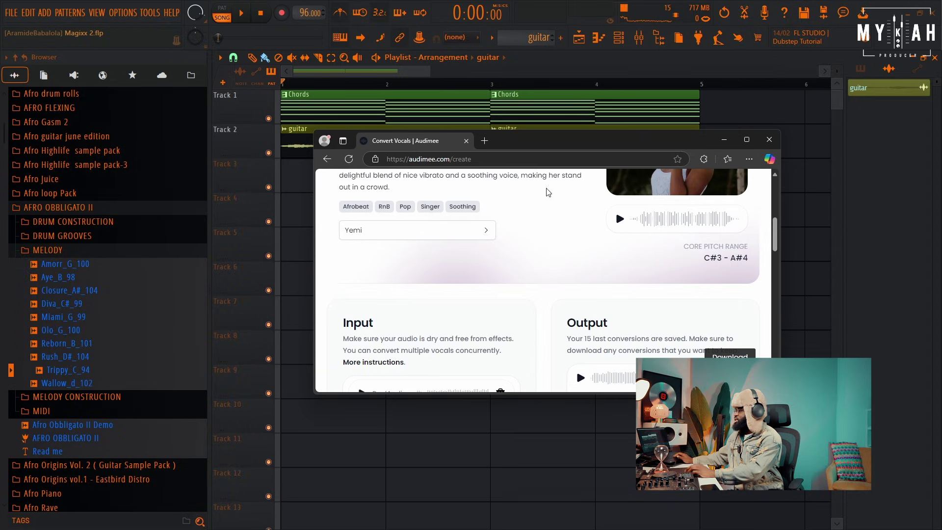
- Maximize the Audimee browser, open its main menu, then return to the FL Studio project
click(746, 140)
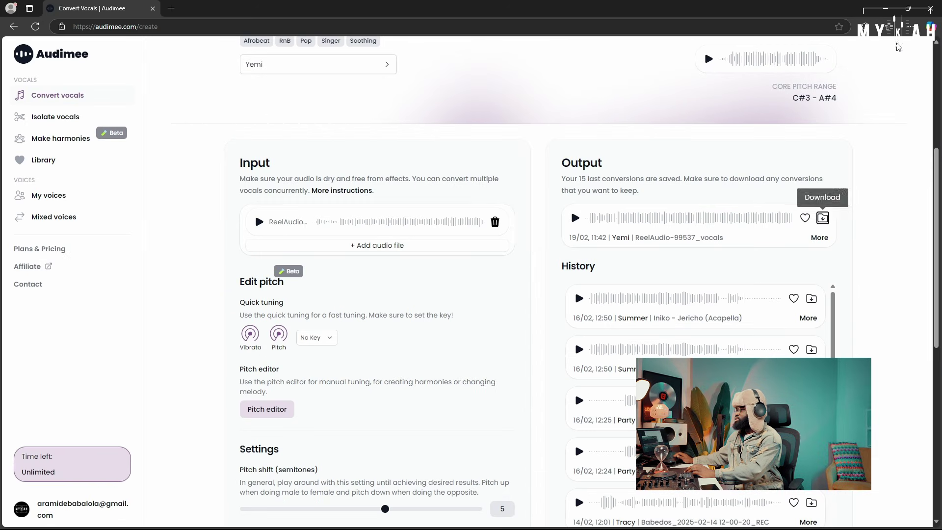
click(911, 27)
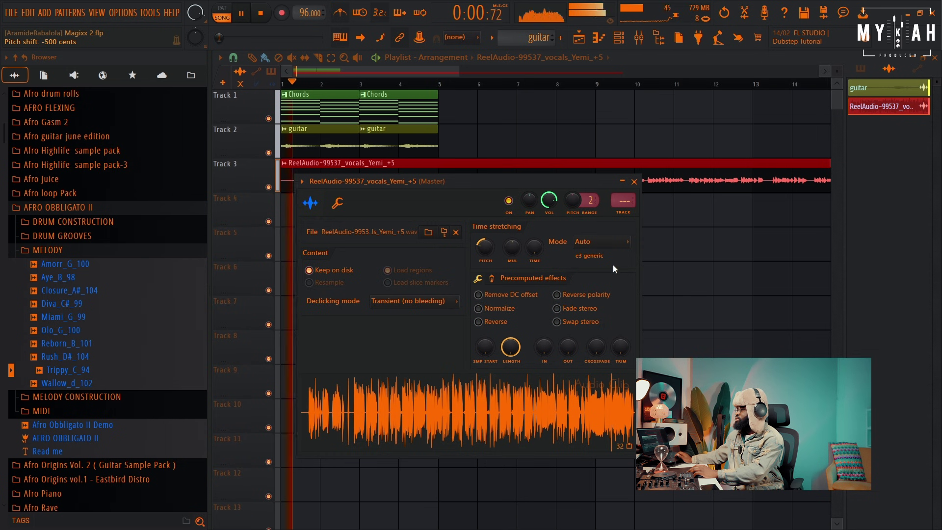
key(Escape)
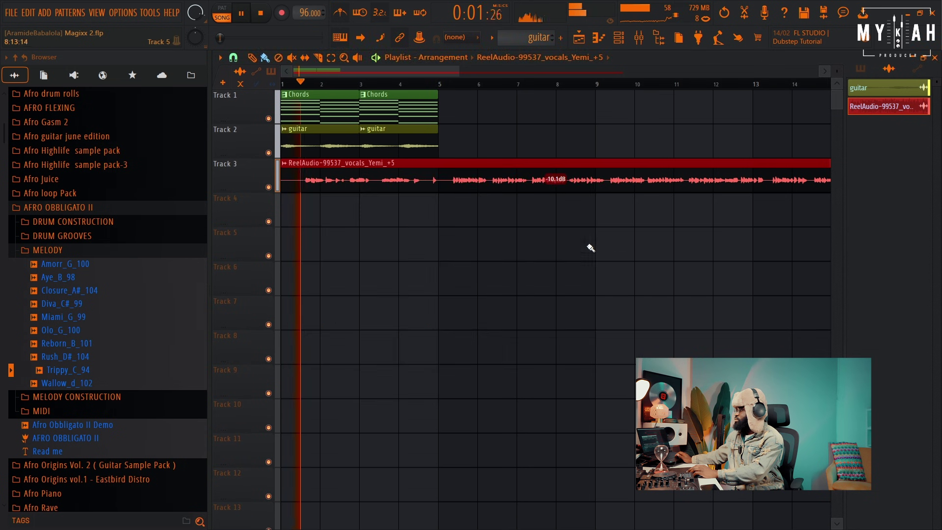
- Load the saved Ad Lib Bus track state onto the vocal's mixer track
key(space)
double_click(452, 178)
click(624, 213)
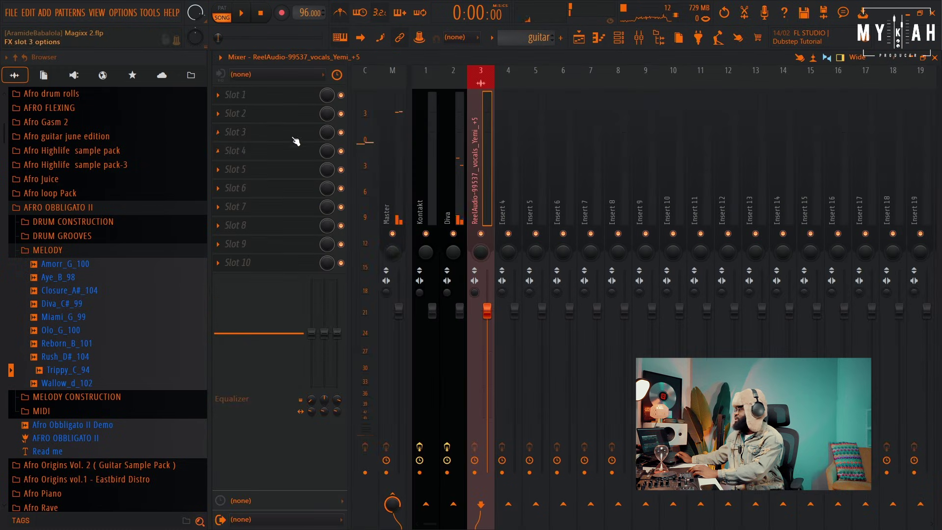
click(222, 59)
mouse_move(265, 213)
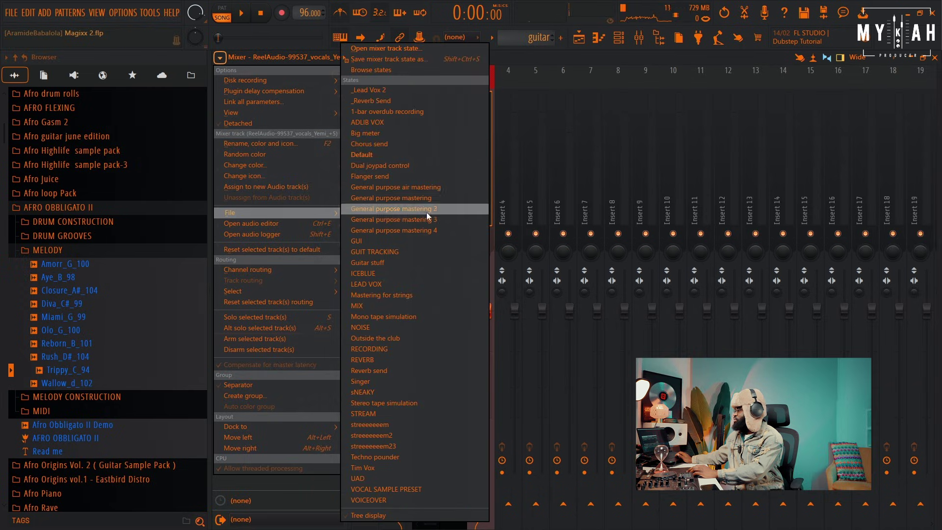
click(399, 125)
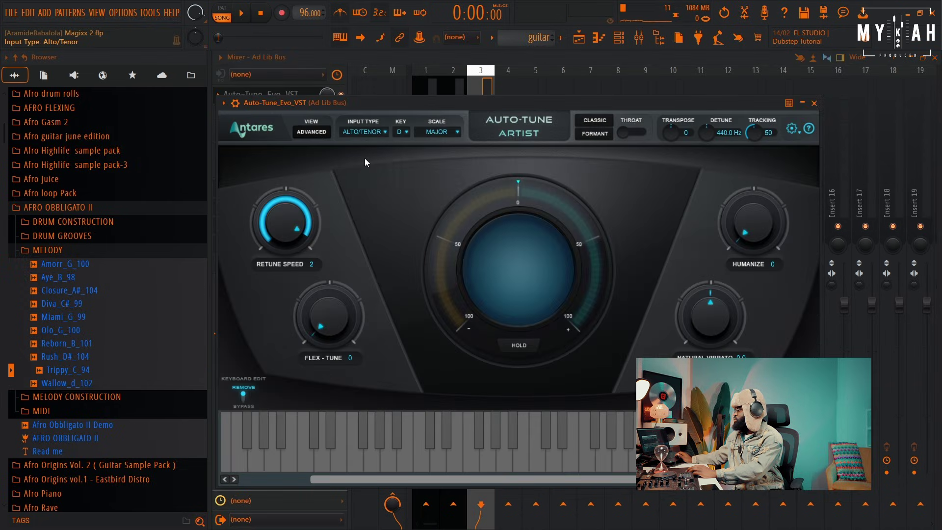
- Slice the vocal clip at bar 5, delete the rest, and lower its gain to -14.6dB
click(575, 48)
key(space)
click(319, 58)
drag(438, 164, 439, 208)
click(254, 58)
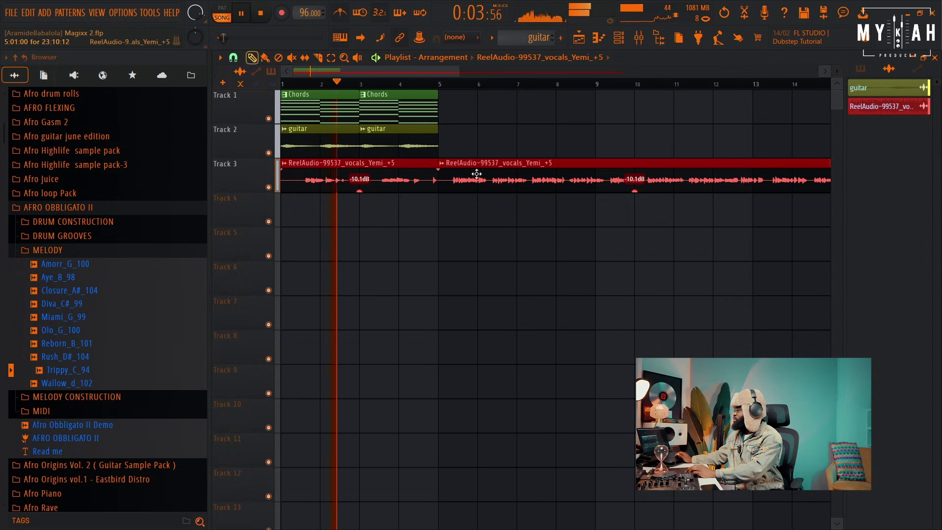
right_click(476, 173)
drag(360, 190, 361, 198)
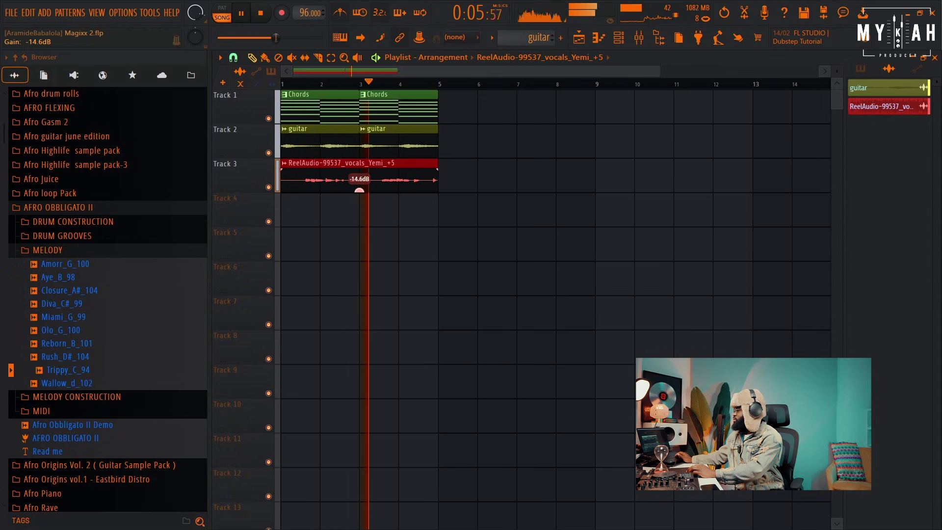
key(space)
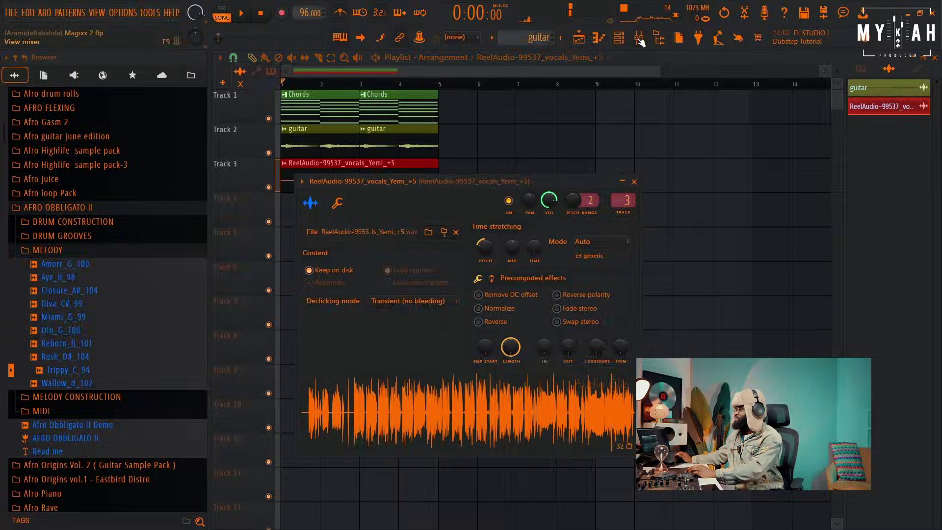
- Add Murda Melodies_2 with the Dark and Low preset to the vocal chain
click(640, 40)
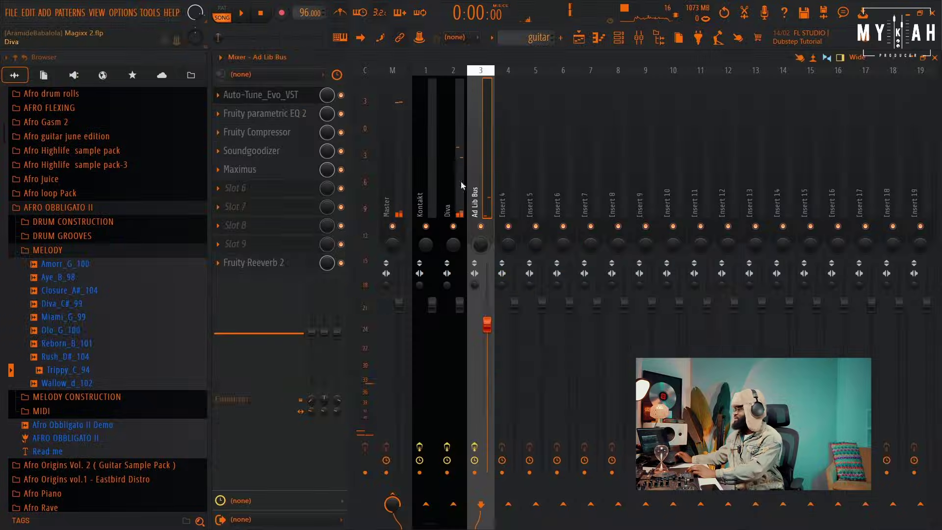
click(262, 193)
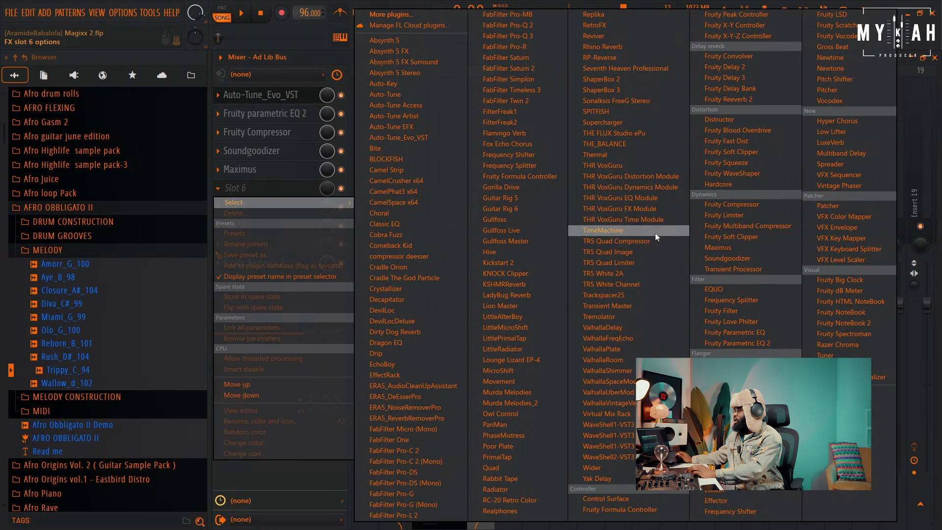
click(523, 405)
click(395, 199)
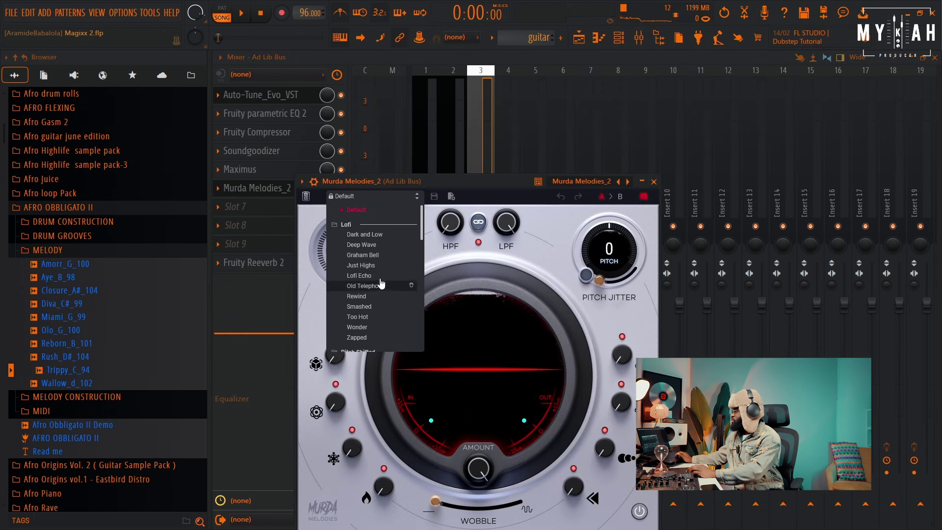
click(375, 236)
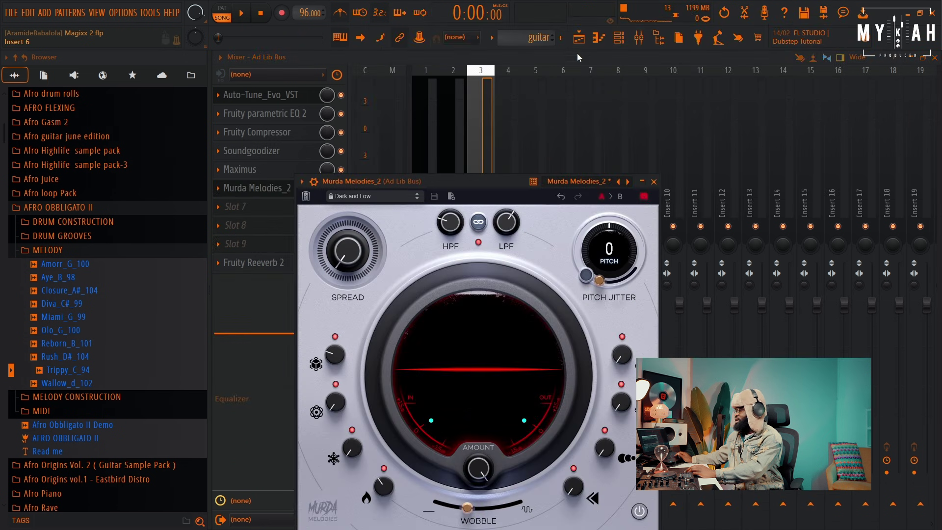
click(579, 38)
key(space)
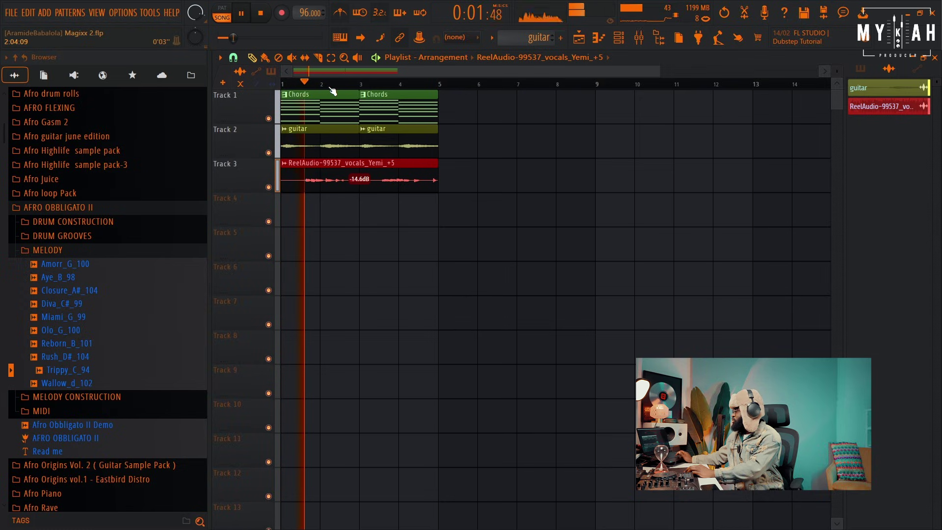
- Shorten the first vocal clip's end, nudge the second later and trim its end
scroll(333, 91, up, 3)
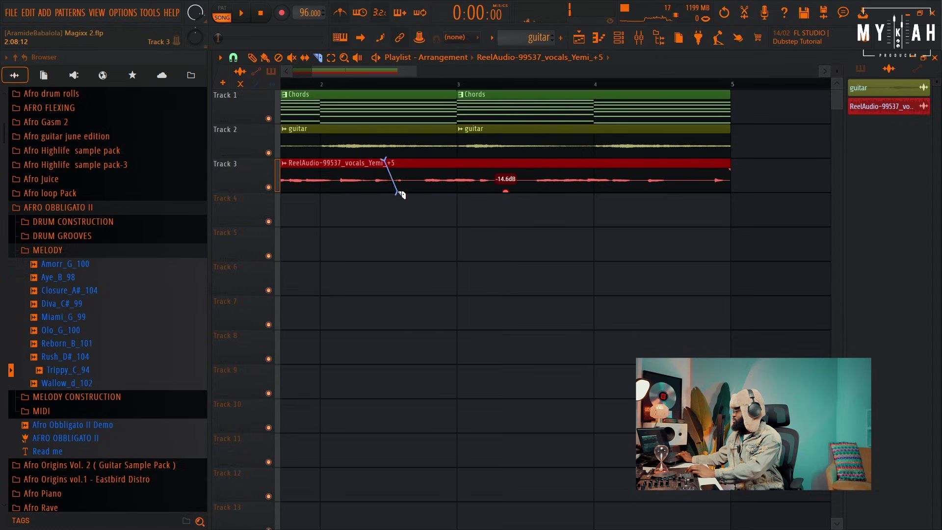
key(space)
click(252, 58)
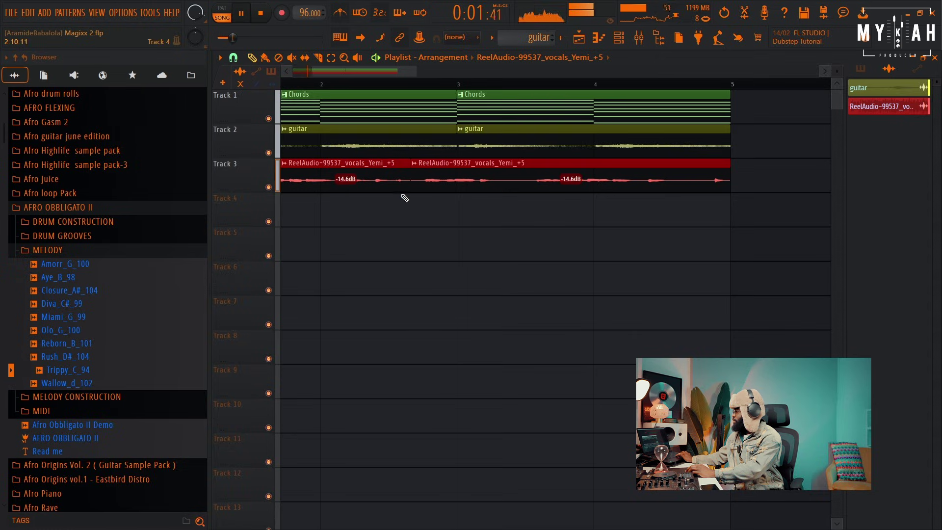
drag(407, 189, 392, 195)
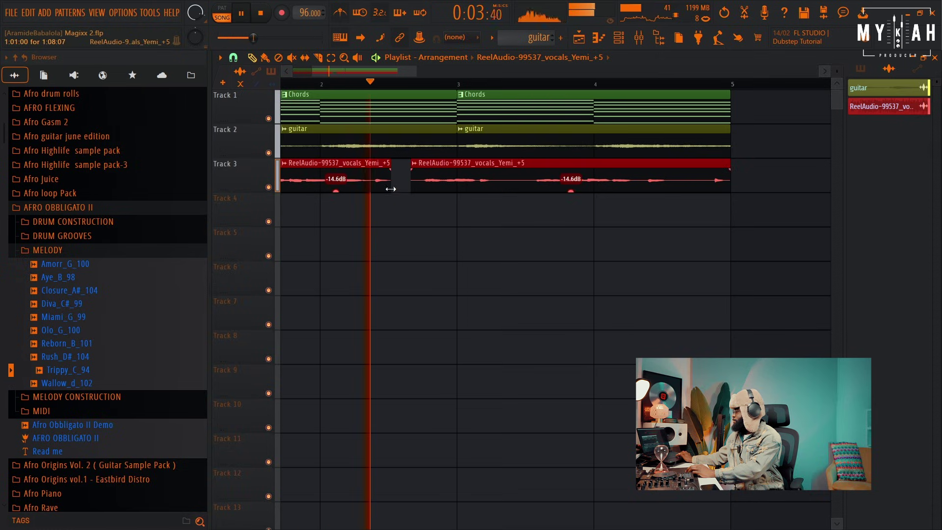
drag(518, 187, 529, 187)
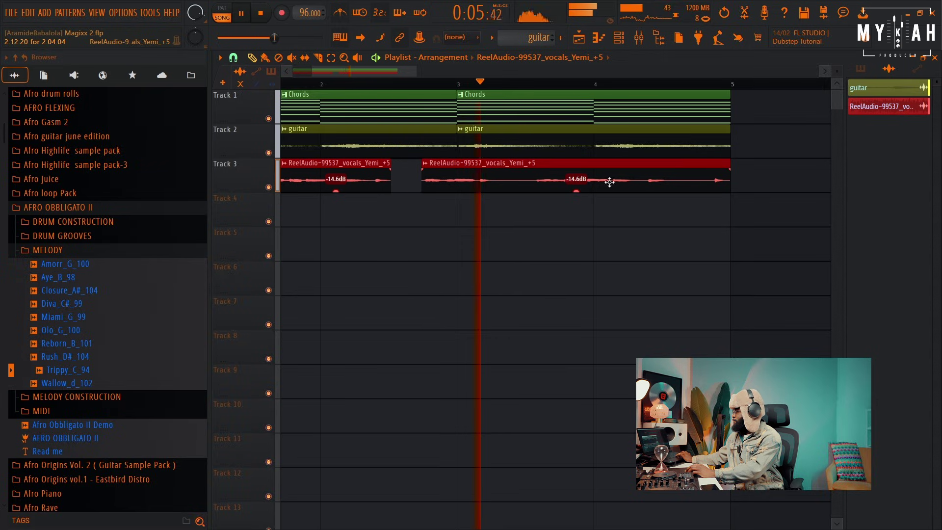
drag(730, 166, 691, 169)
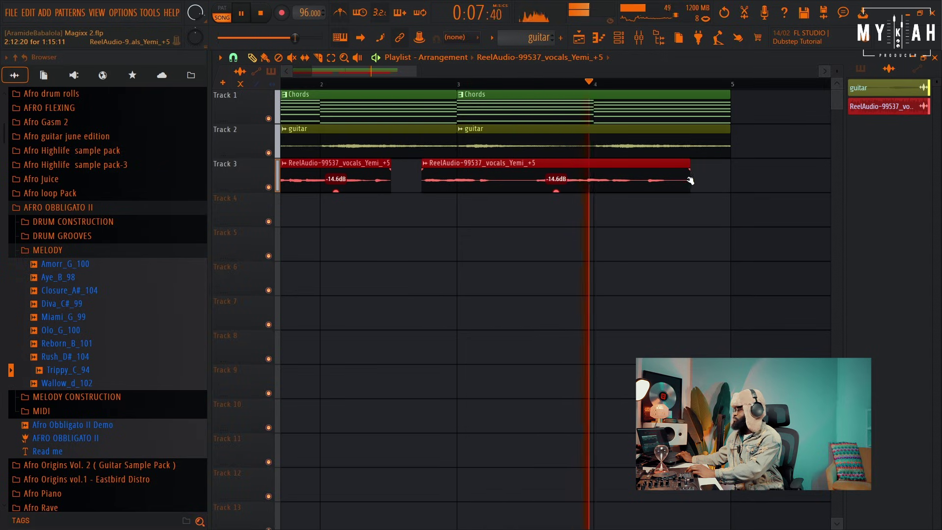
drag(417, 71, 518, 75)
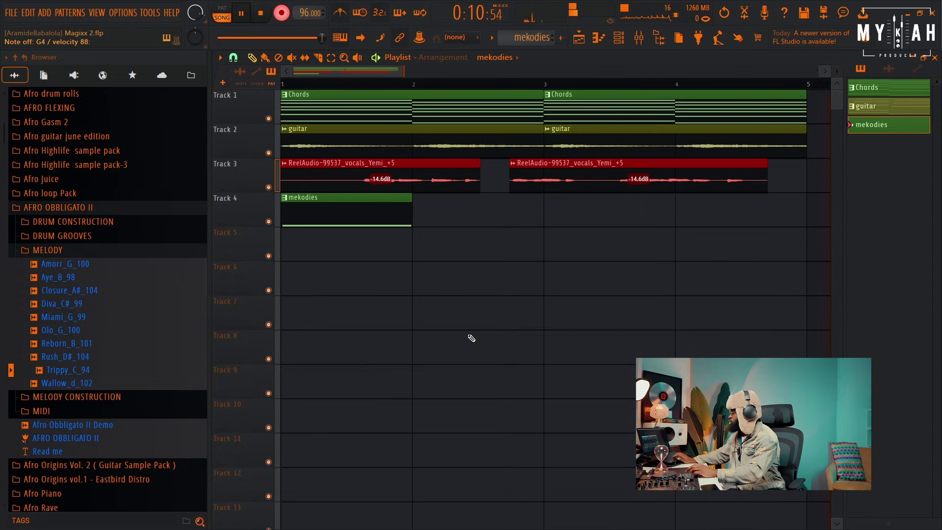
- Stop the mekodies recording and raise the melody's first note from H3 to D4
key(space)
click(288, 11)
key(space)
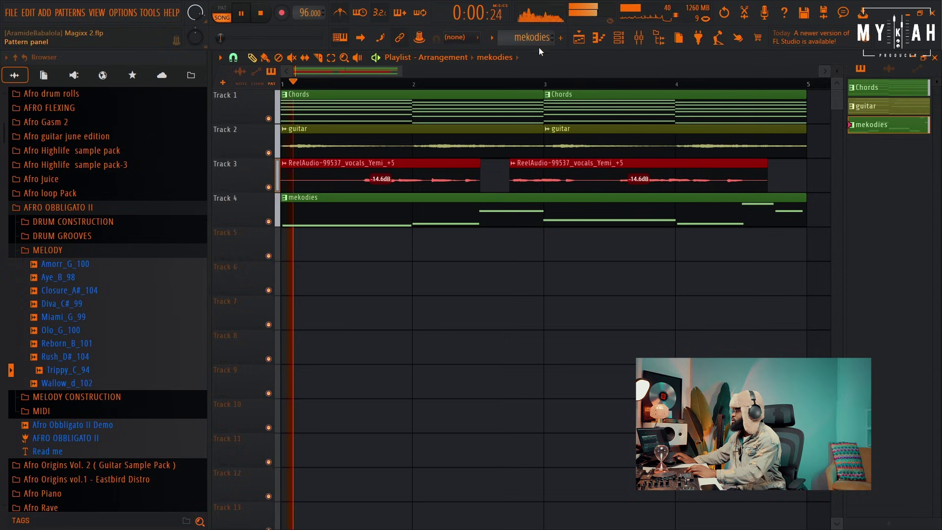
click(599, 39)
key(space)
key(space)
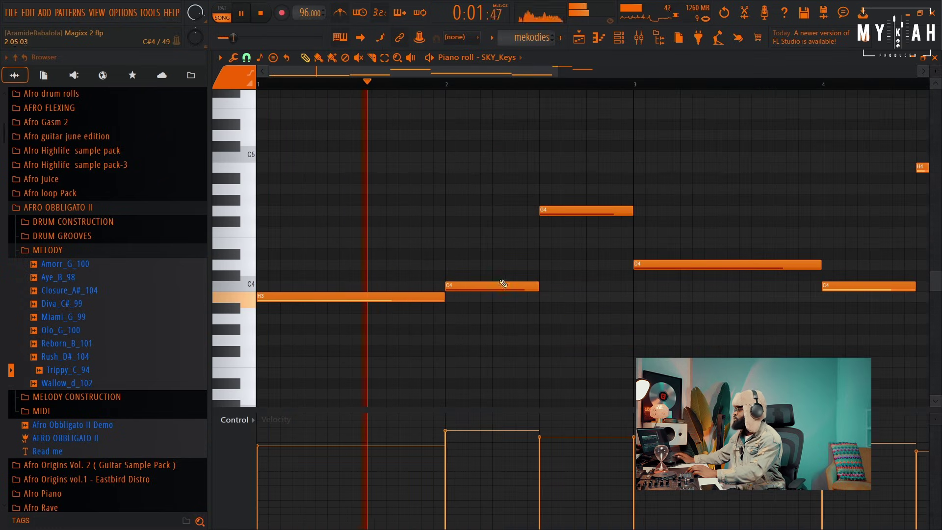
drag(407, 297, 404, 264)
scroll(472, 124, down, 6)
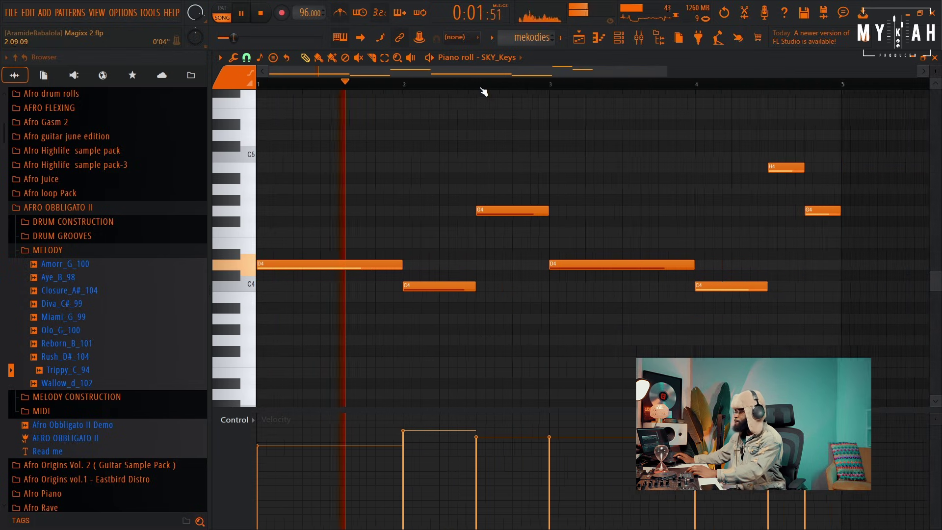
key(alt+x)
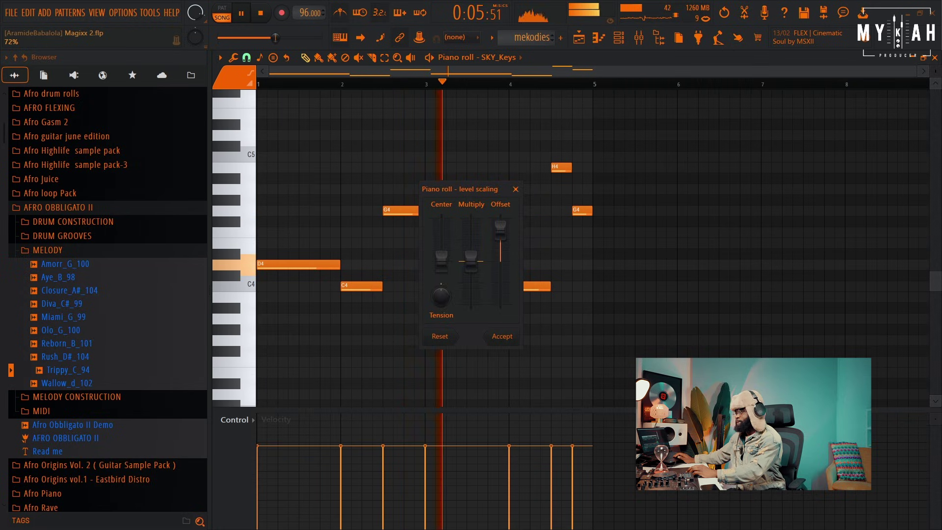
click(502, 340)
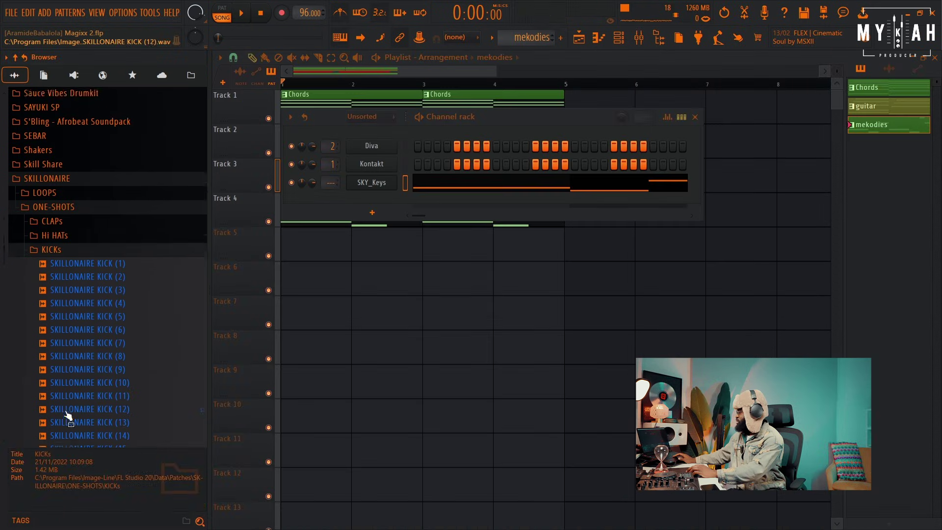
- Add SKILLONAIRE KICK (8) from ONE-SHOTS > KICKs as a new channel
click(90, 373)
click(100, 347)
click(102, 334)
click(100, 349)
drag(101, 350, 370, 198)
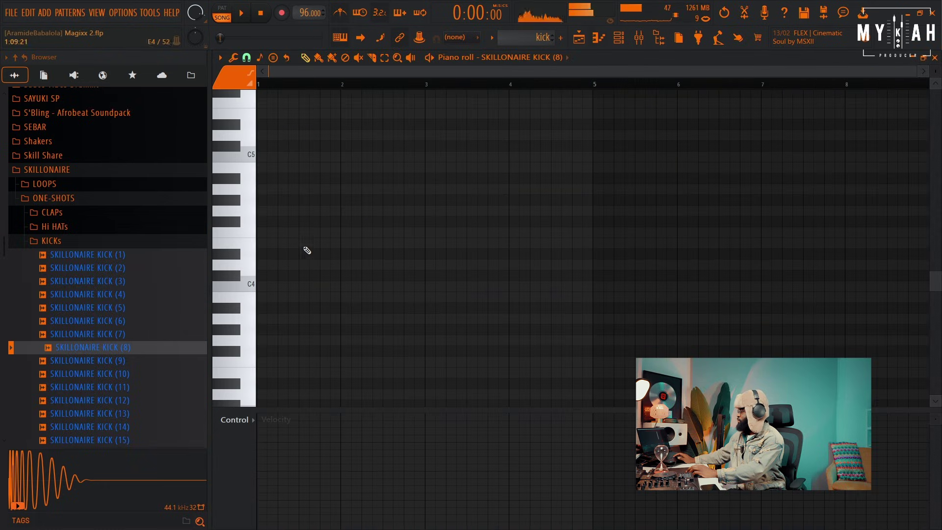
- Program a syncopated rhythm of short C5 kick notes, removing one, then return to the playlist
click(262, 287)
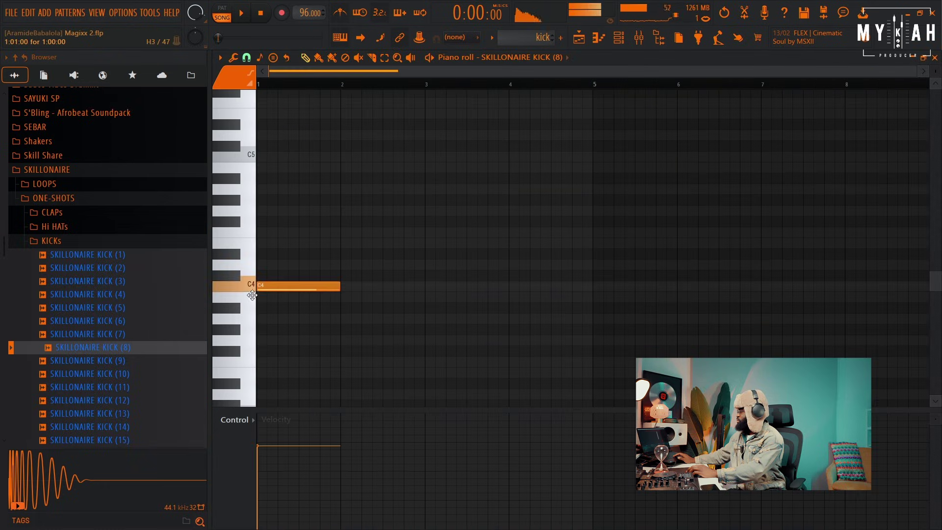
drag(252, 293, 253, 164)
key(space)
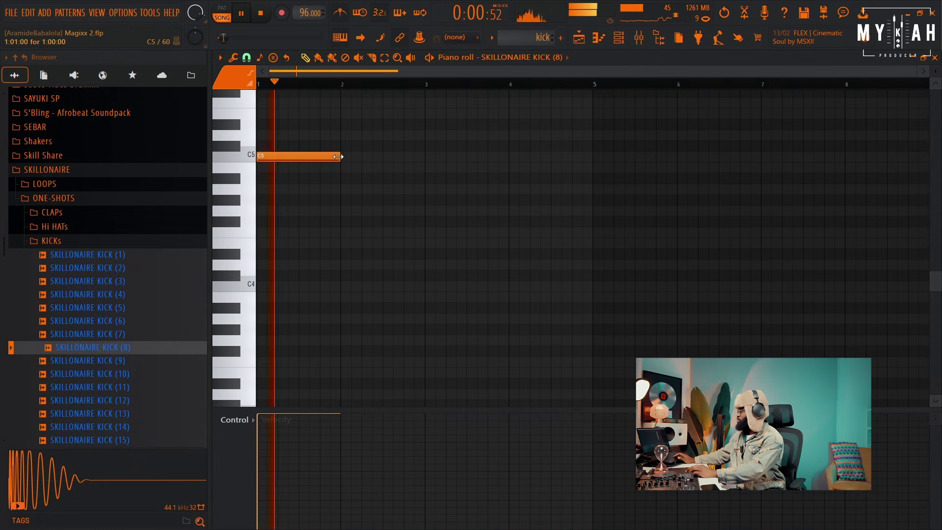
drag(338, 157, 261, 156)
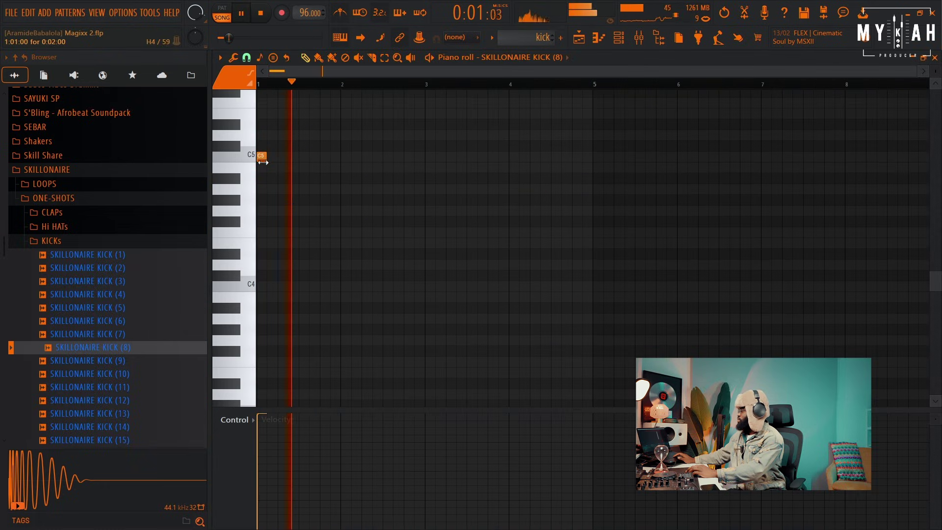
click(314, 156)
click(345, 156)
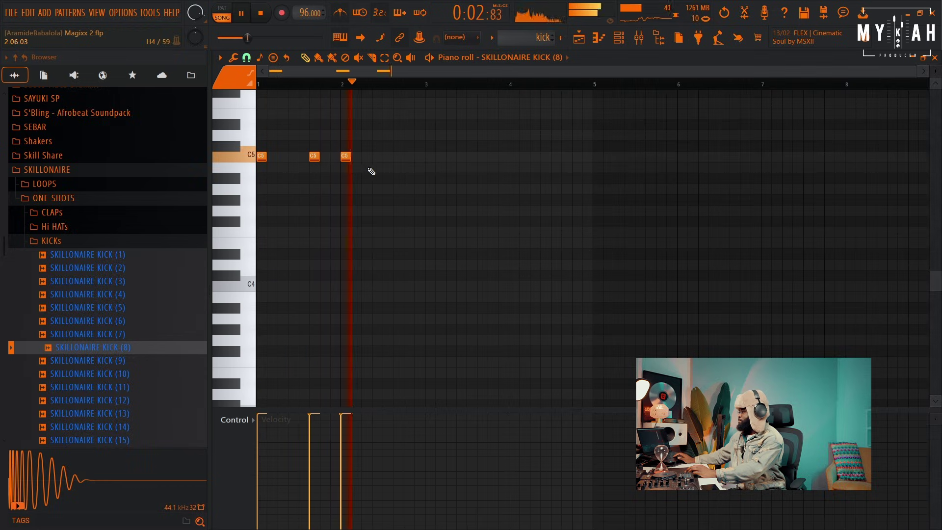
click(398, 156)
click(419, 156)
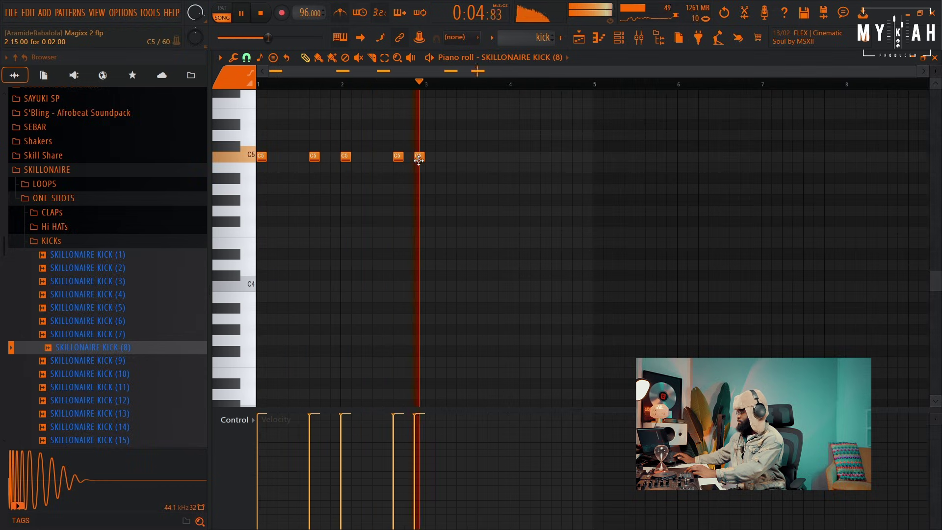
right_click(315, 156)
scroll(393, 90, up, 3)
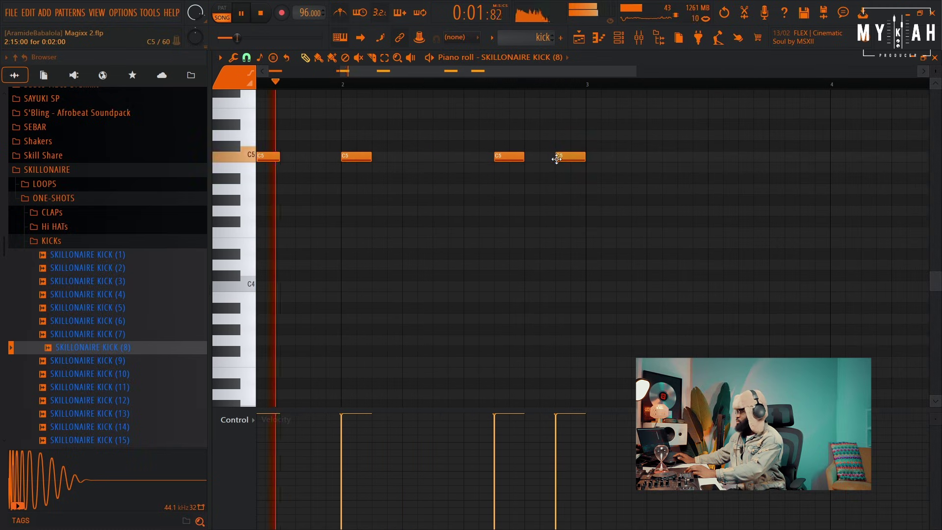
key(F5)
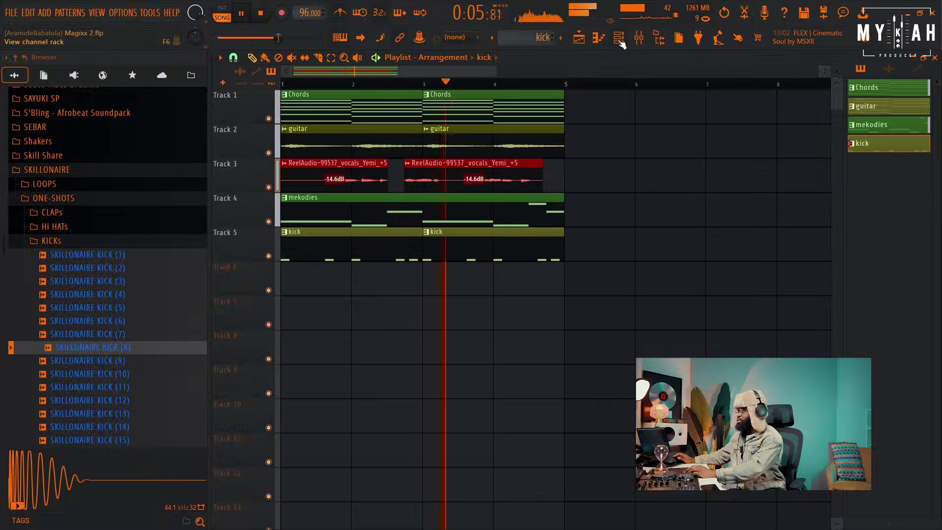
- Stop playback, check an empty mixer effect slot, and filter the channel rack to Unsorted
click(639, 38)
key(space)
click(278, 96)
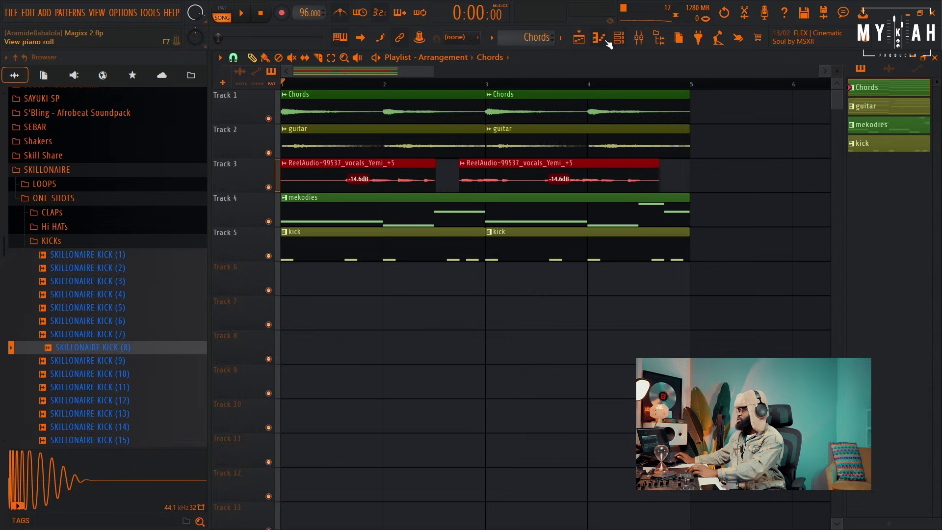
click(608, 43)
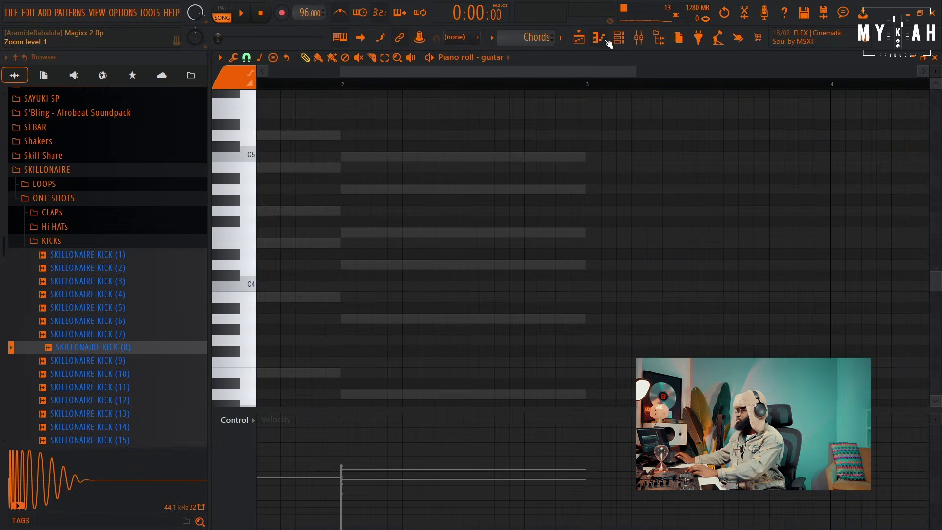
click(636, 46)
click(621, 43)
click(372, 117)
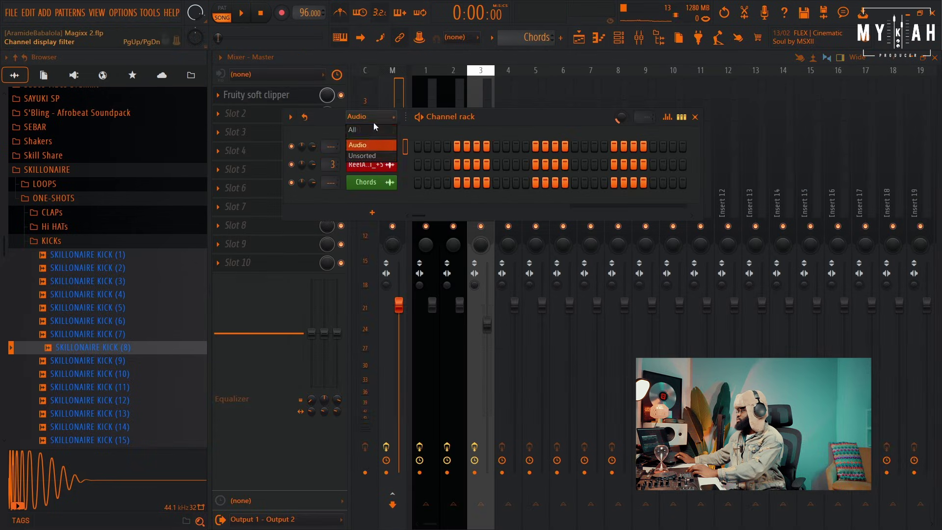
click(369, 156)
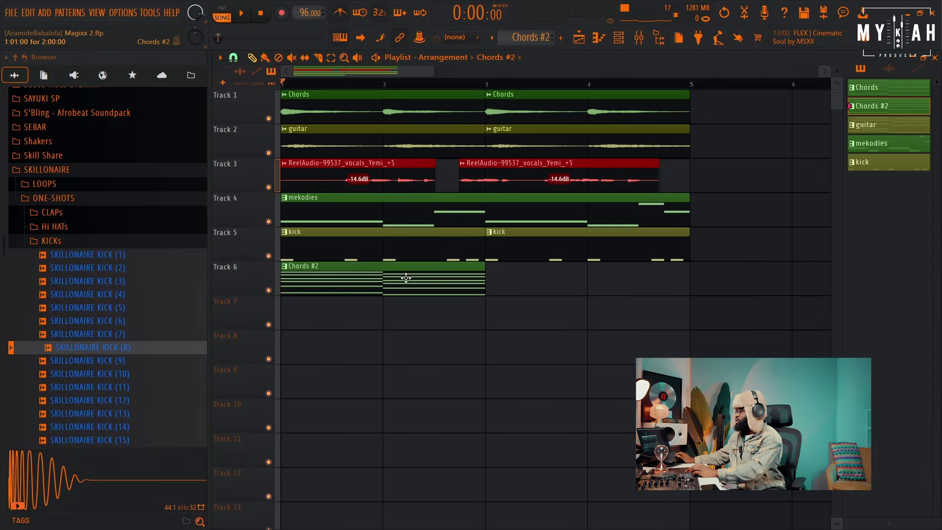
- Flip the Chords #2 notes with Tools > Flip so its two chords swap bars
double_click(406, 278)
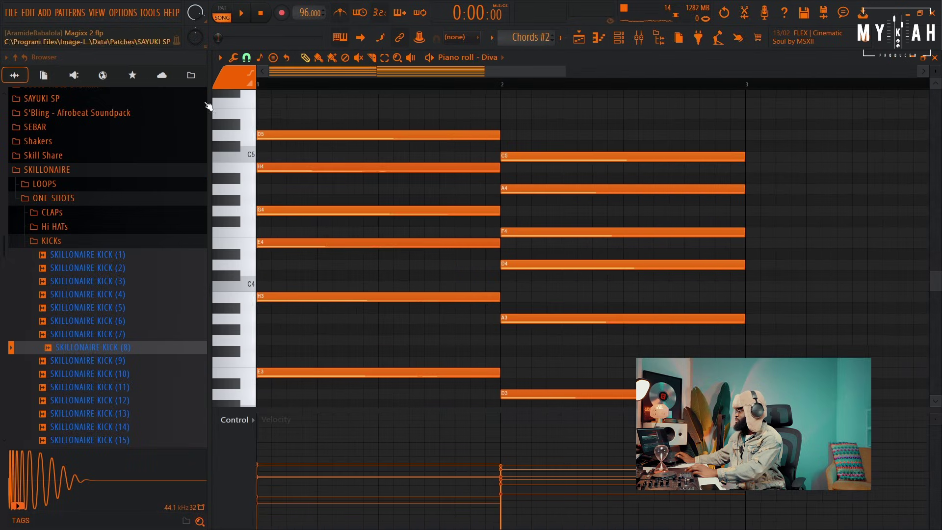
click(234, 58)
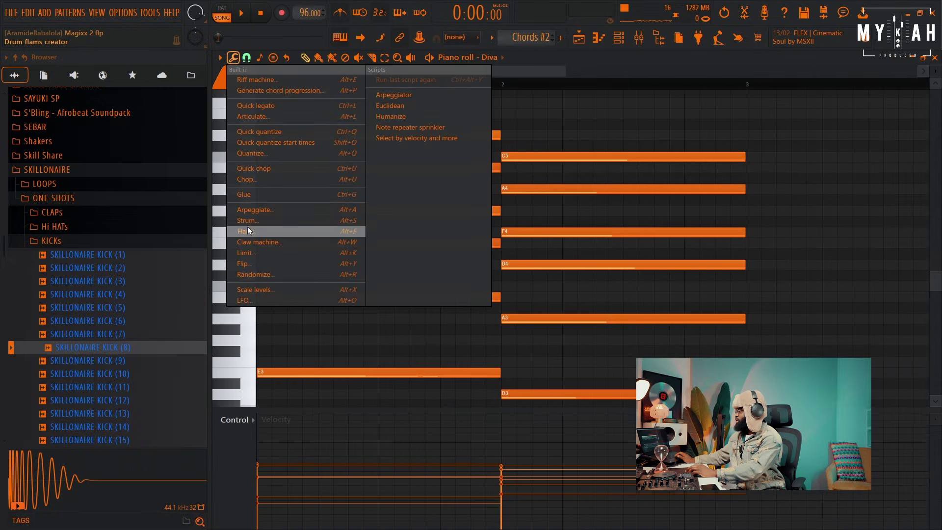
click(264, 263)
click(496, 301)
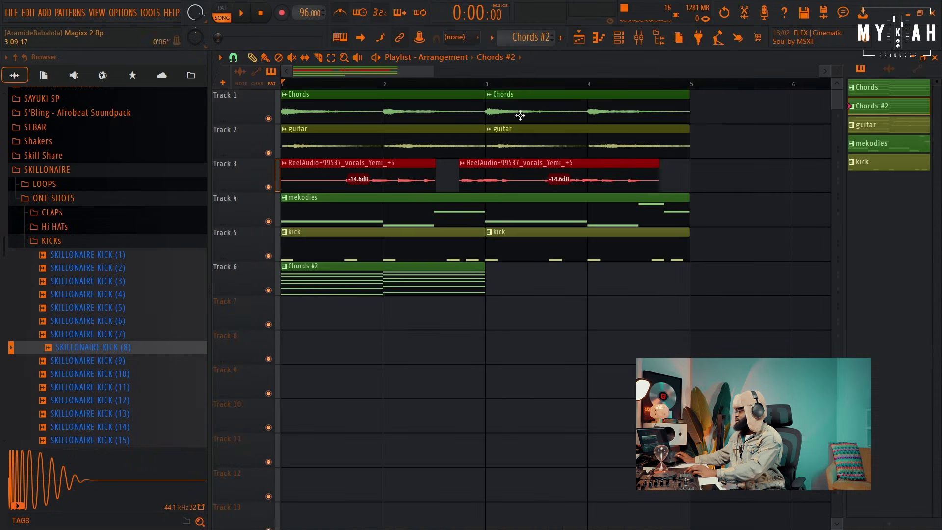
- Render Chords #2 to an audio clip and reverse it
right_click(872, 107)
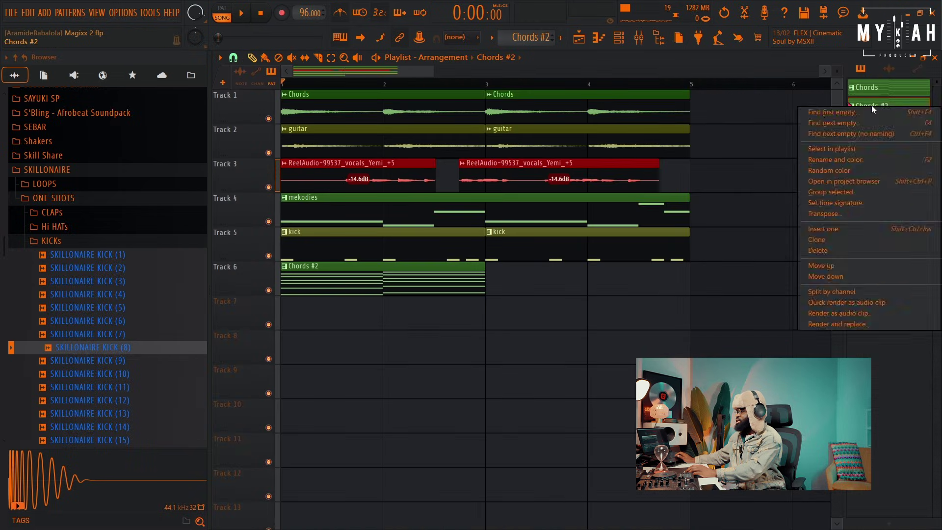
click(839, 324)
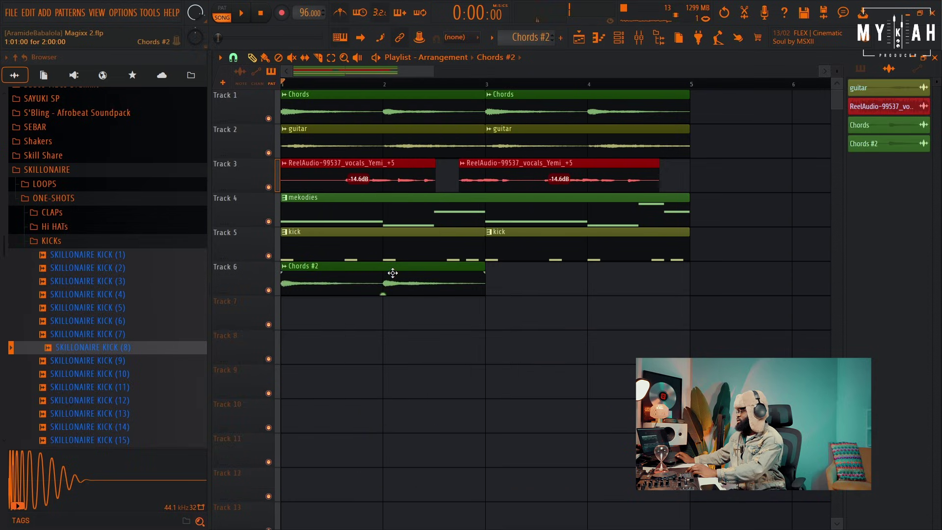
double_click(393, 273)
click(416, 259)
key(Escape)
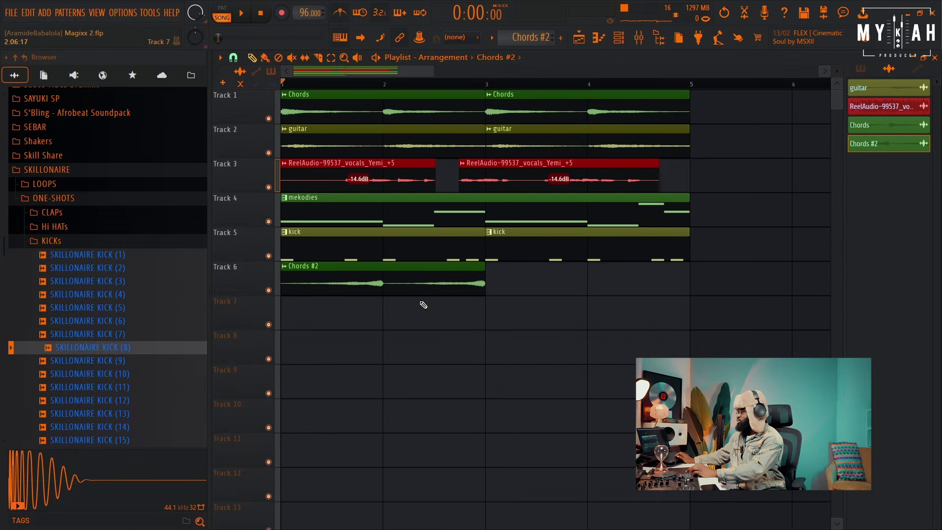
- Set the clip gain to 1.0dB, add a copy at bar 3, and route it to its own mixer insert
key(space)
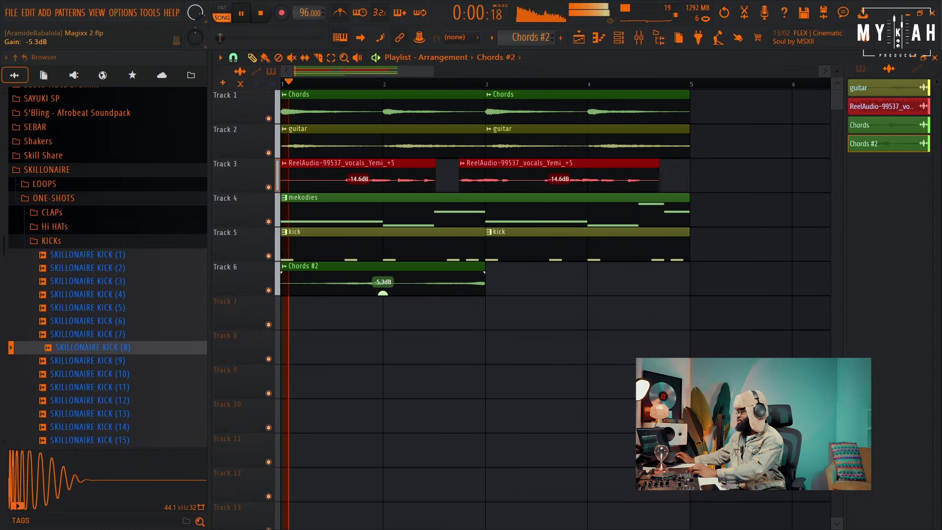
mouse_move(382, 293)
mouse_down()
mouse_move(383, 267)
mouse_move(382, 281)
mouse_up()
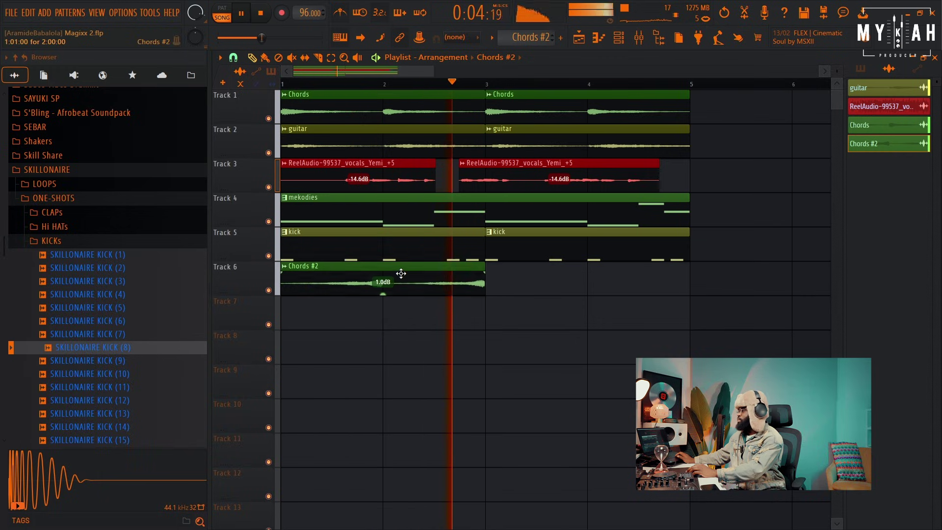
click(543, 282)
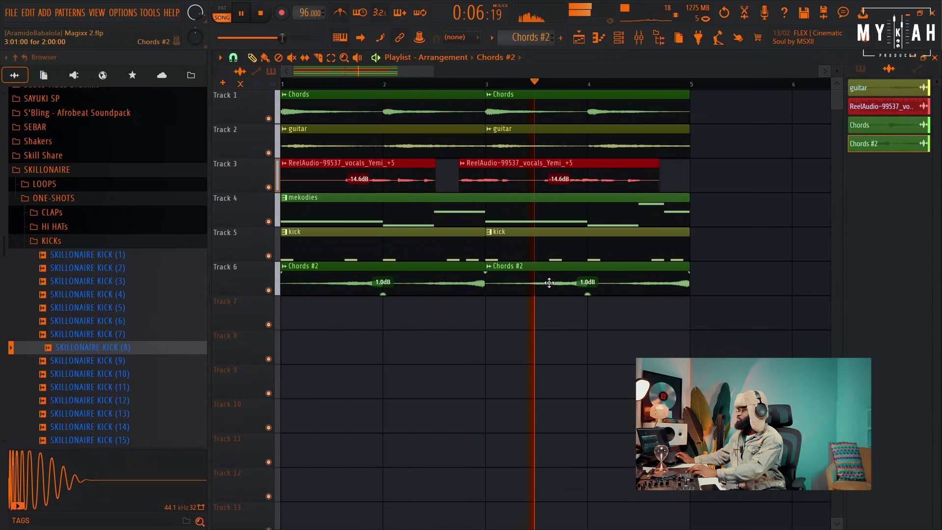
double_click(554, 280)
click(567, 154)
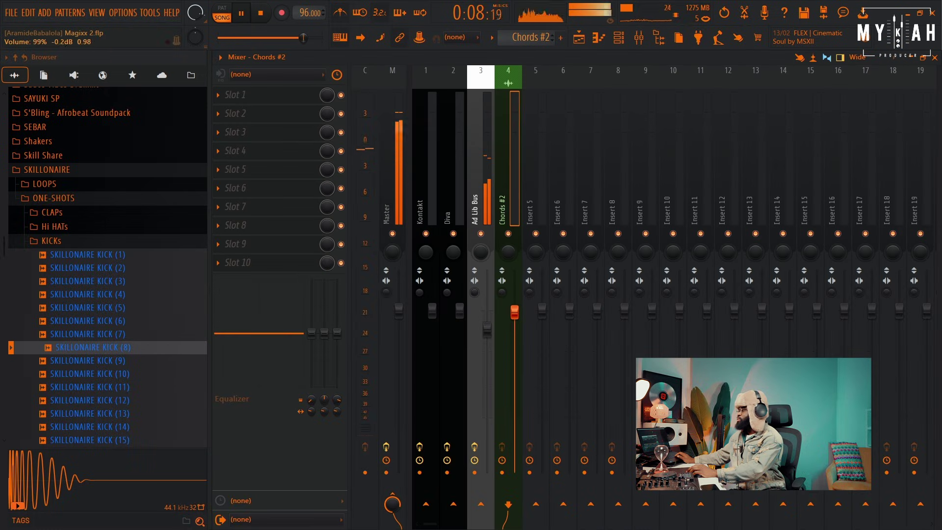
click(579, 38)
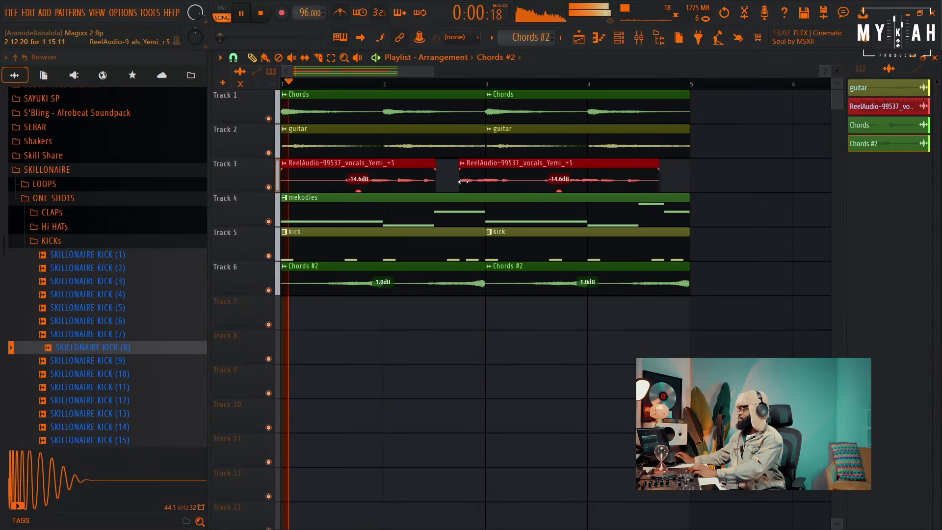
- Filter the channel rack to unsorted channels and scroll through the browser's sample packs
key(space)
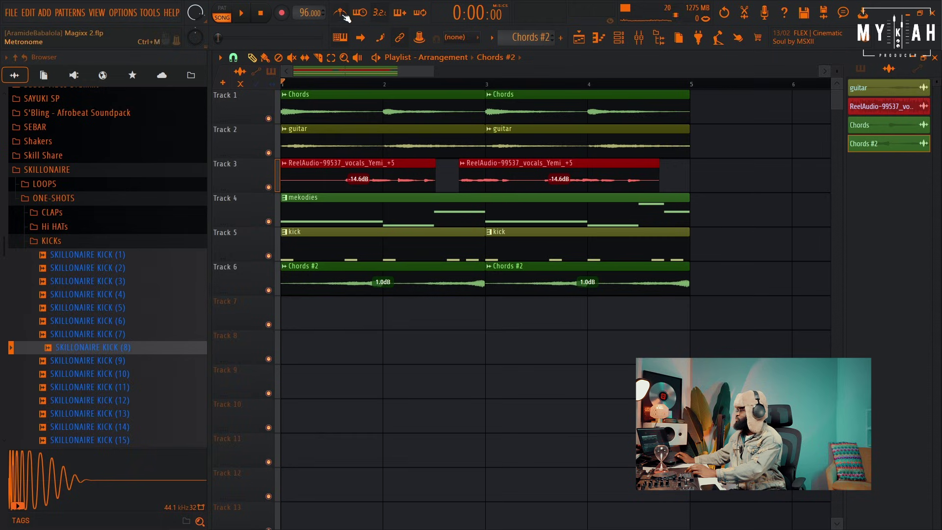
click(617, 42)
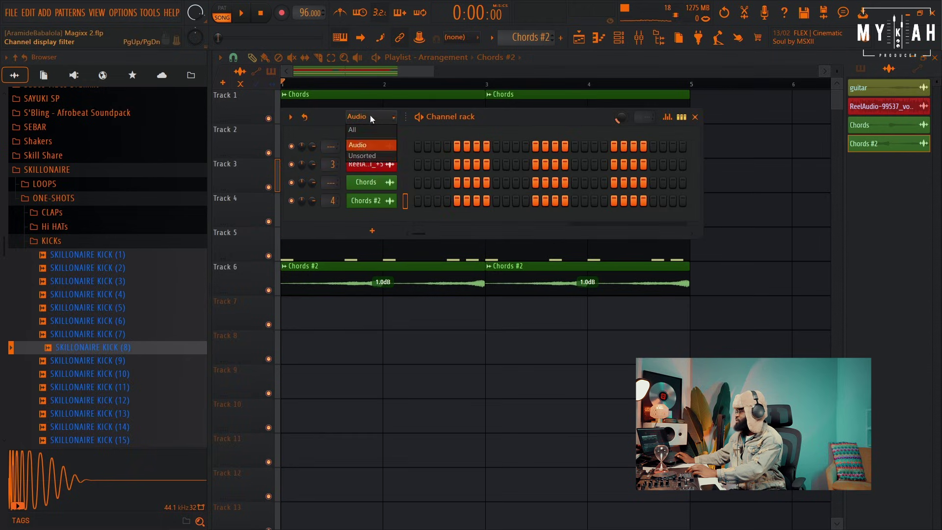
click(359, 156)
key(space)
scroll(101, 242, up, 20)
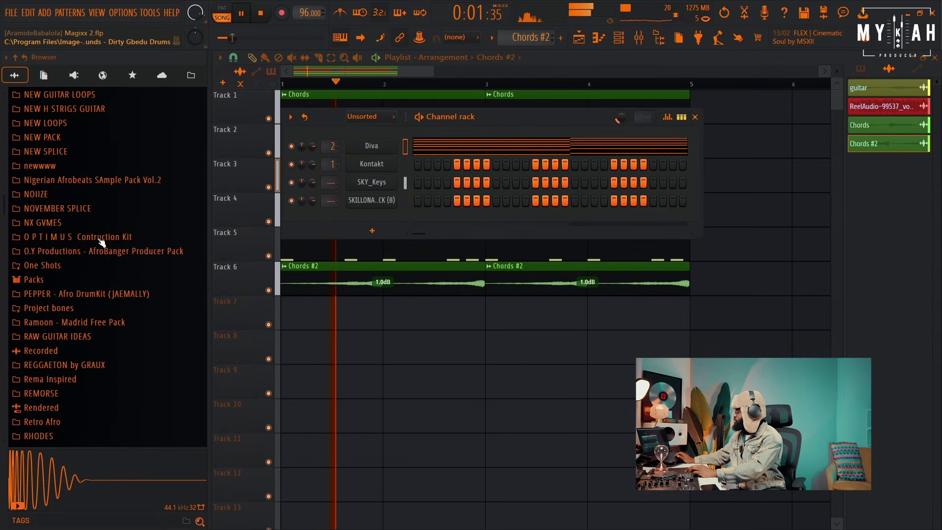
scroll(102, 243, up, 9)
scroll(113, 287, down, 20)
key(space)
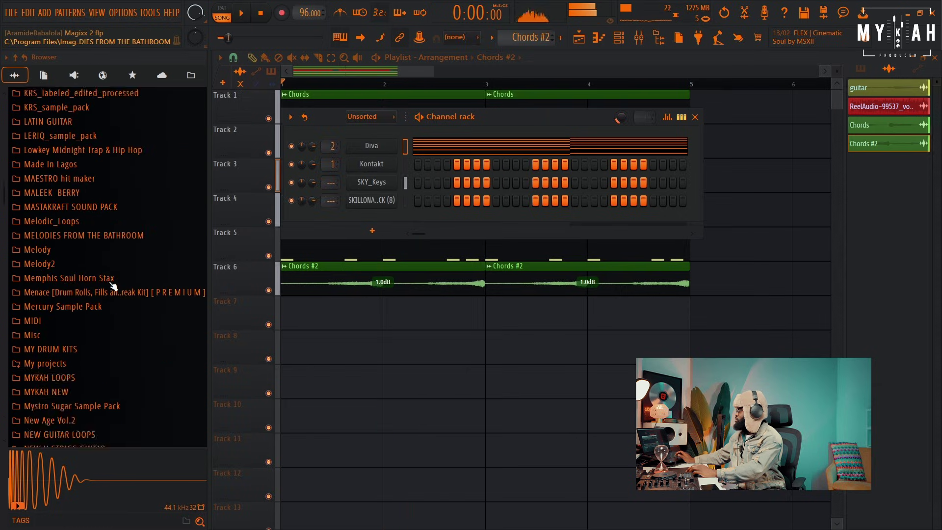
scroll(113, 286, down, 20)
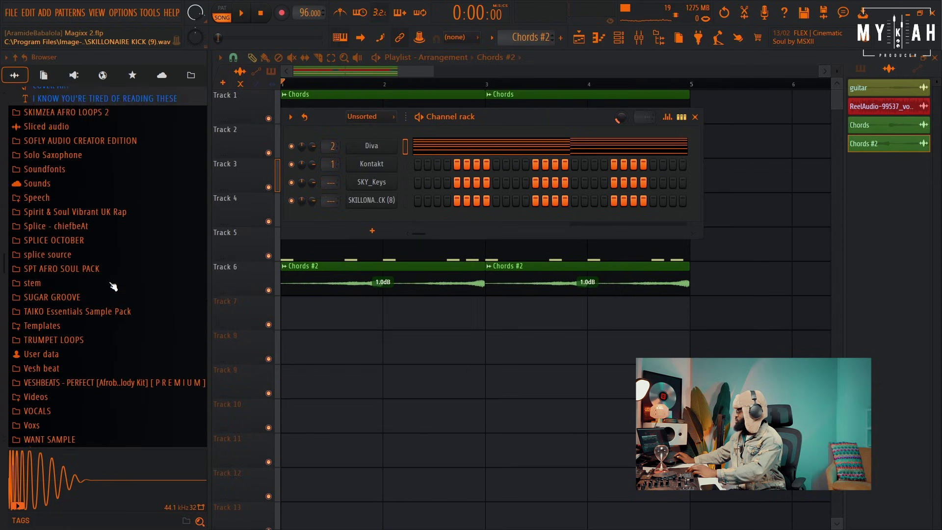
scroll(111, 287, down, 15)
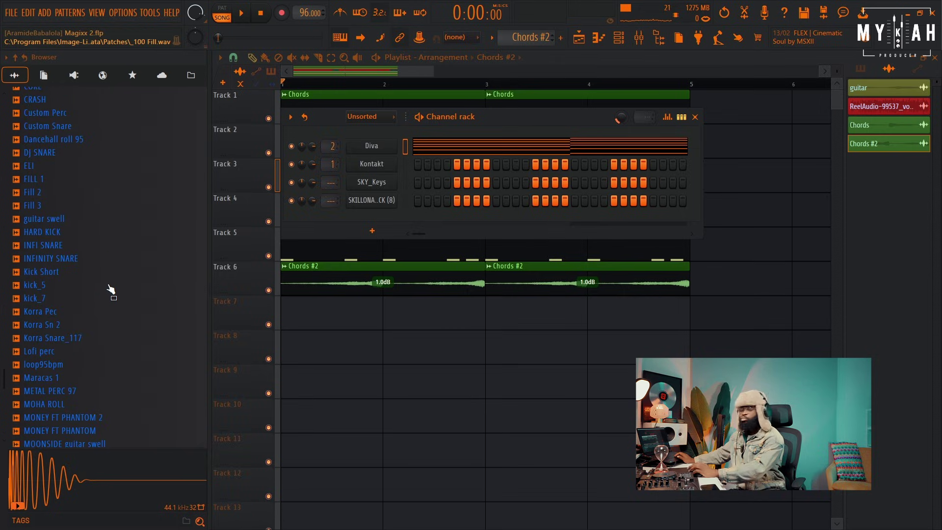
scroll(110, 289, up, 15)
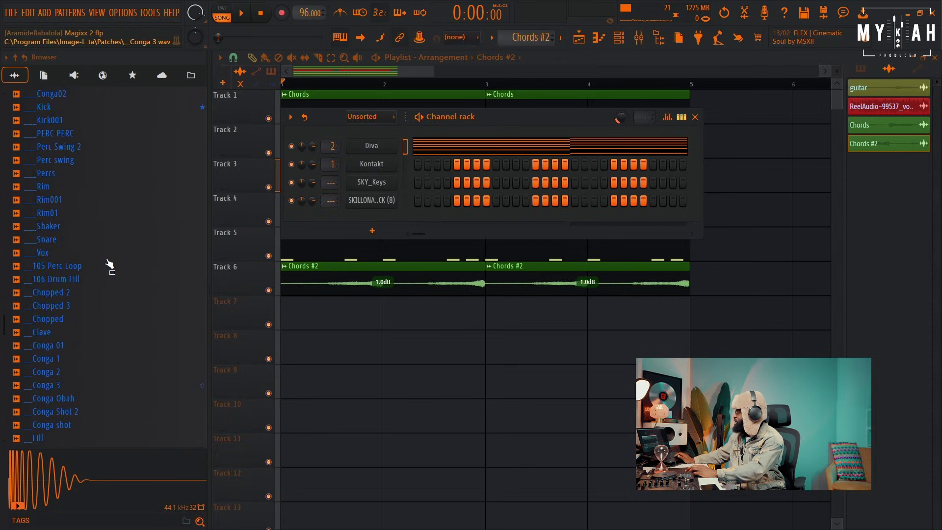
scroll(109, 265, up, 8)
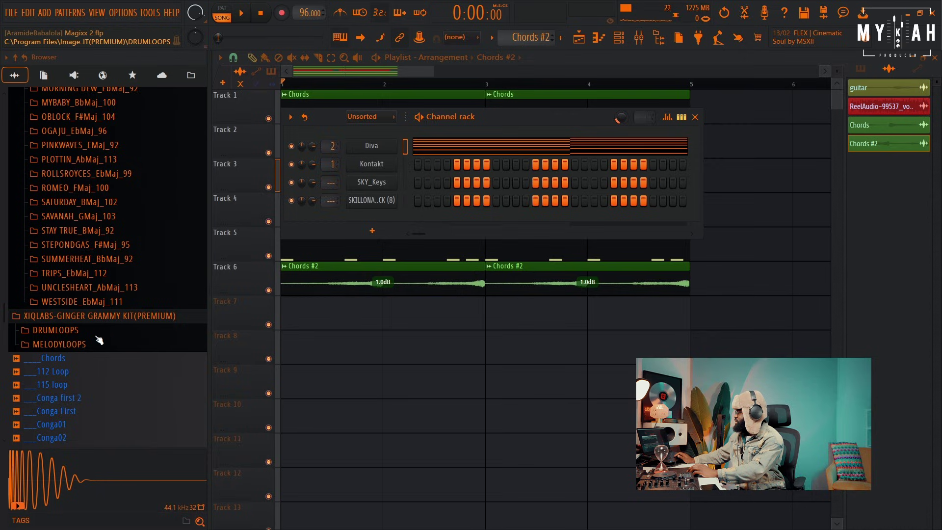
scroll(95, 337, up, 6)
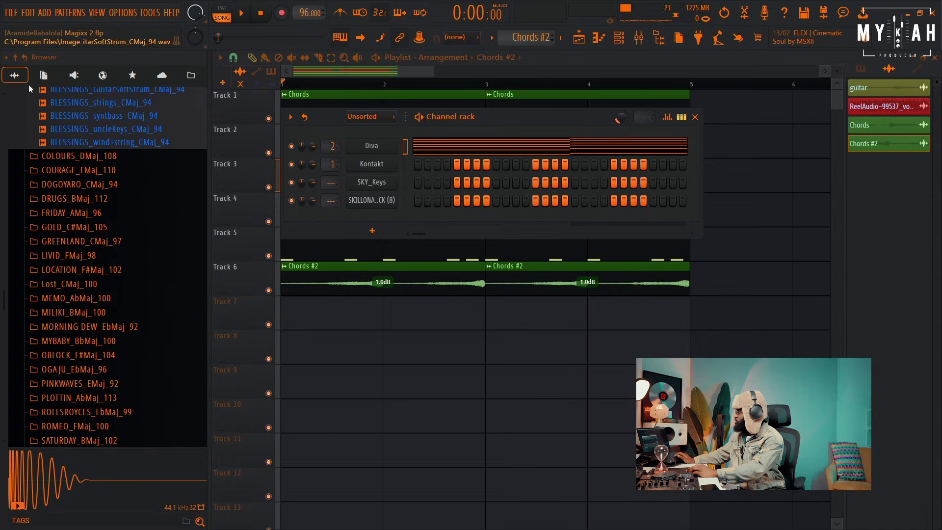
- Collapse the browser tree and open the WILD FIRE VOL2 Drum Loops folder
click(18, 59)
scroll(82, 319, down, 20)
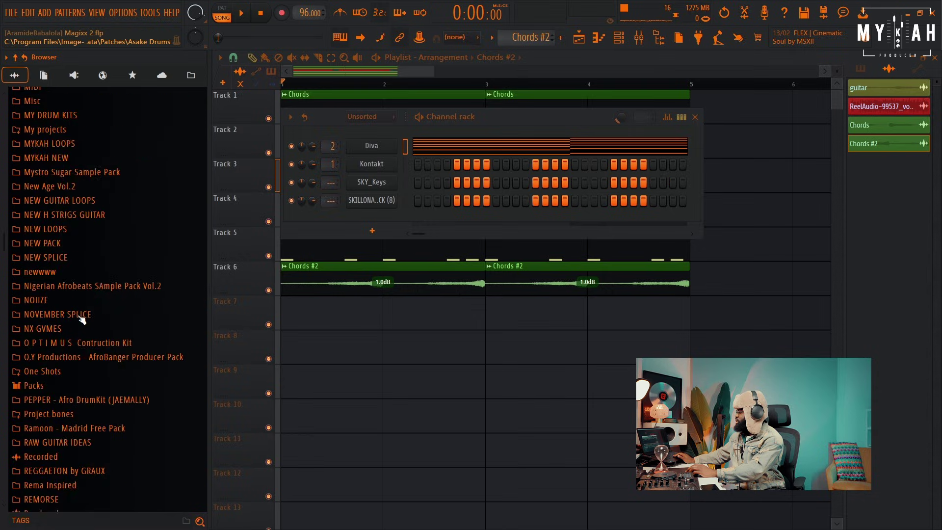
scroll(81, 319, down, 15)
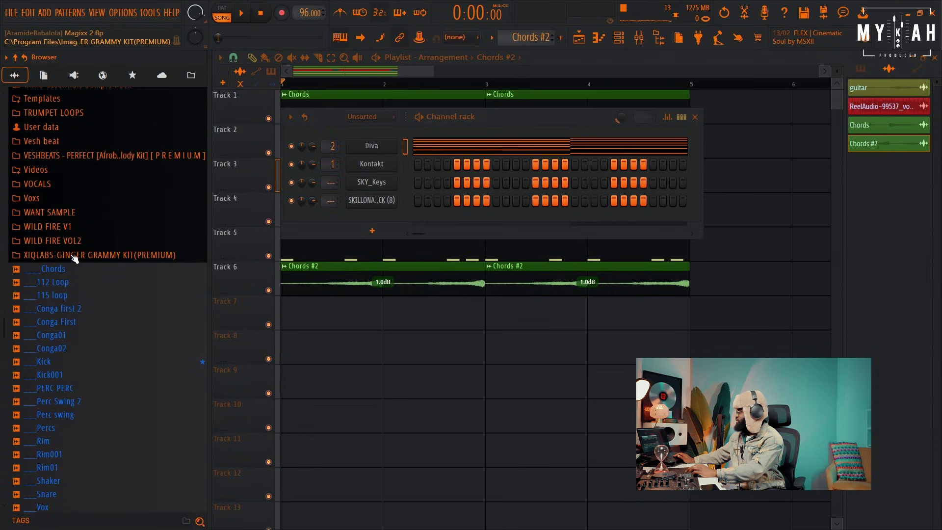
click(74, 241)
click(59, 254)
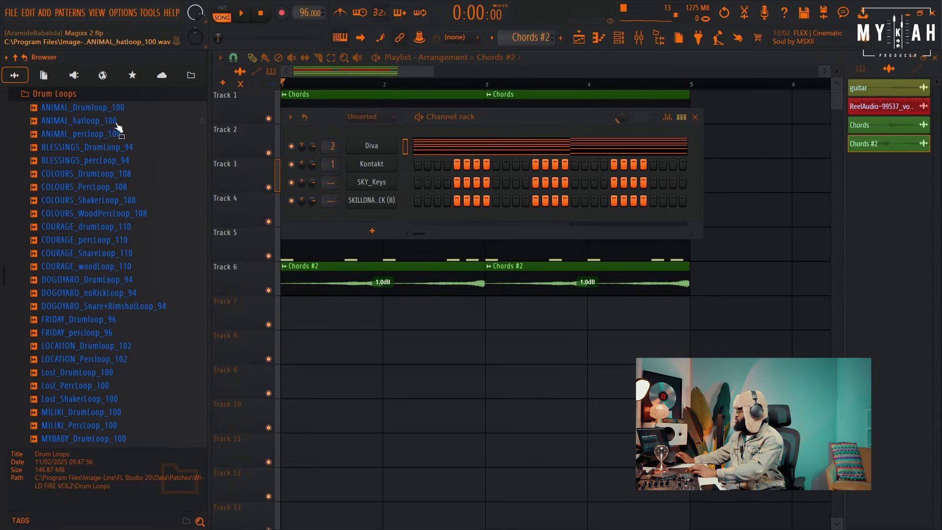
- Audition the ANIMAL loops and place ANIMAL_hatloop_100 on Track 7 at bar 1, playing it with the song
click(111, 112)
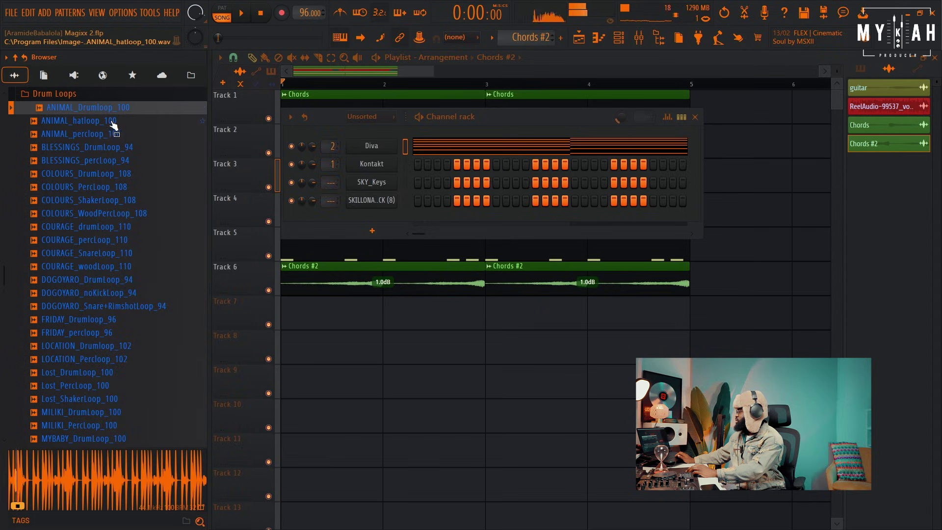
click(112, 122)
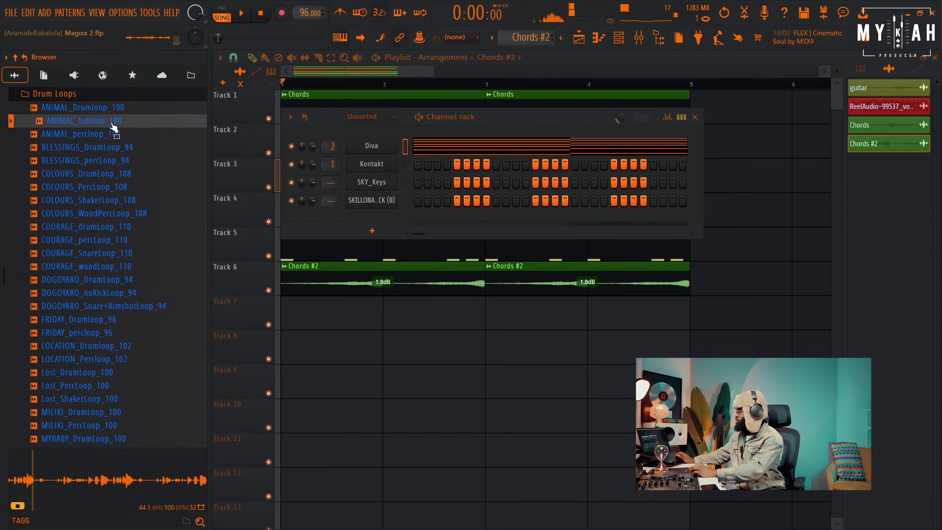
drag(255, 305, 273, 328)
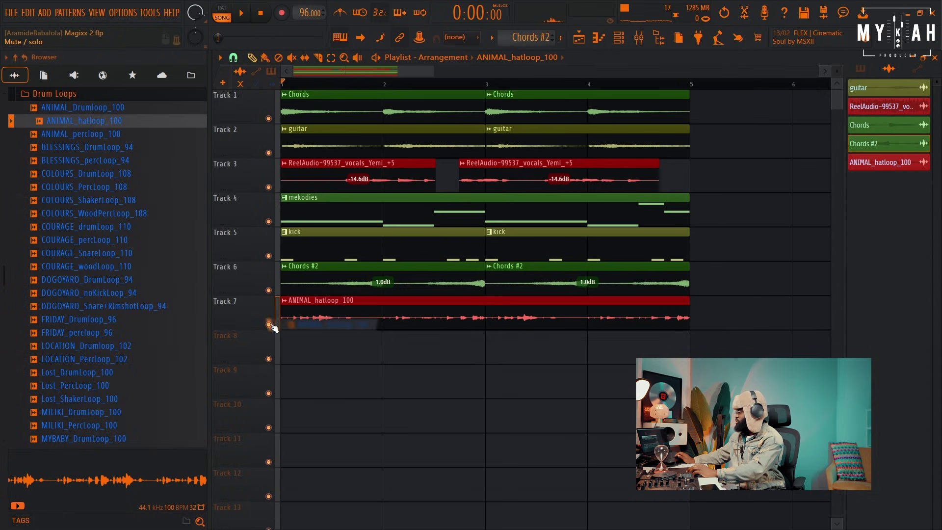
key(space)
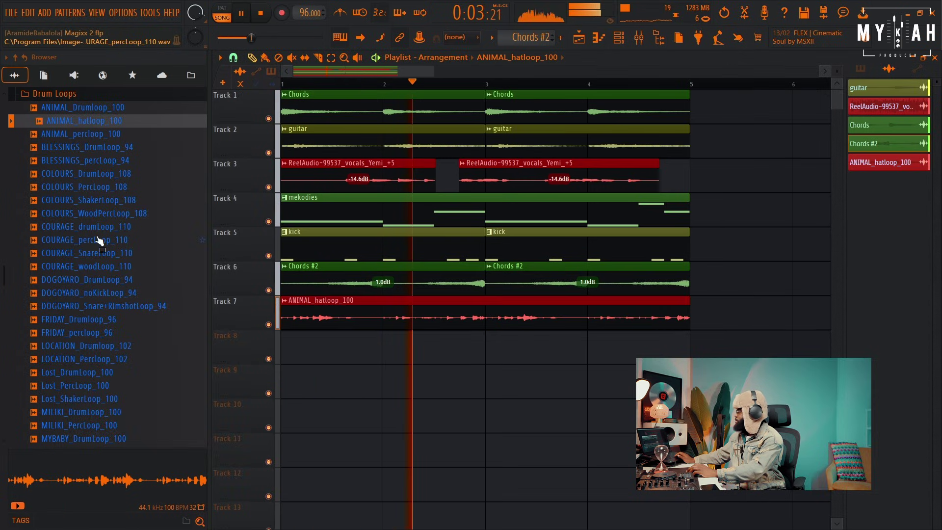
click(110, 107)
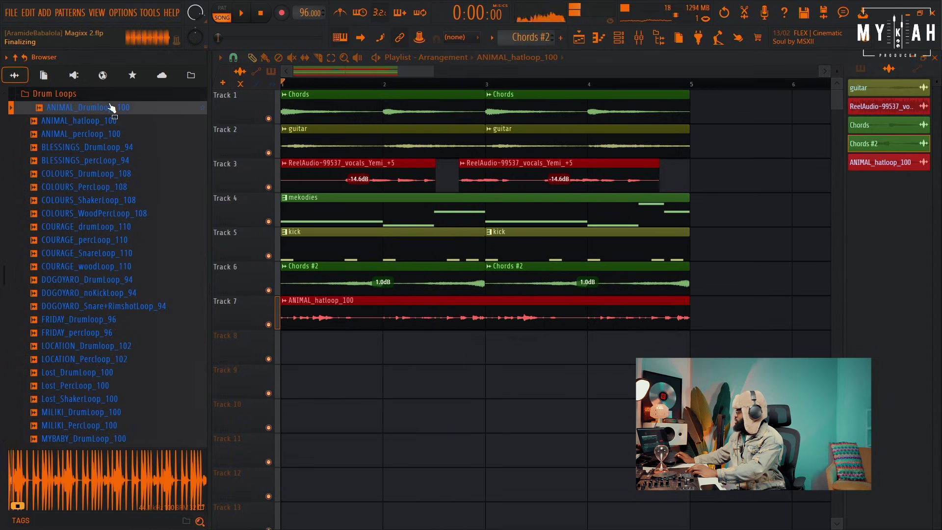
- Open ANIMAL_percloop_100 in the Edison audio editor
key(space)
right_click(105, 108)
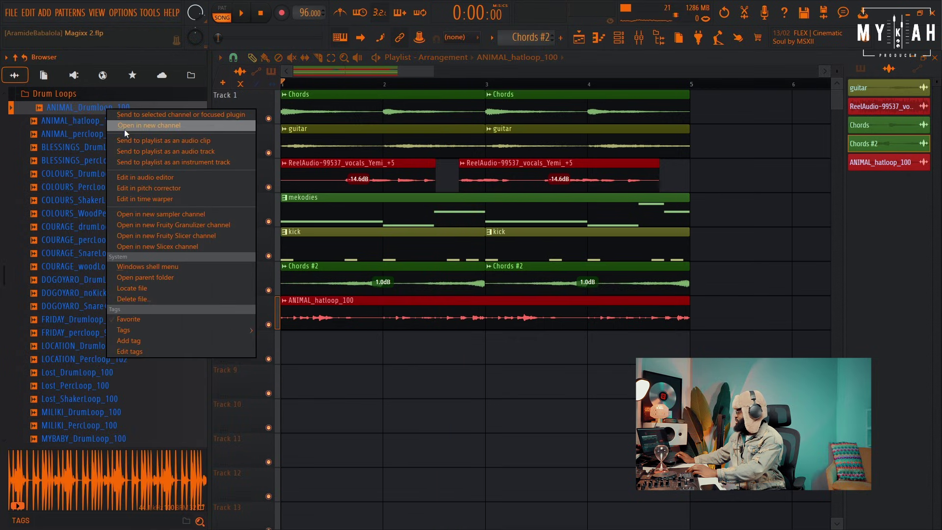
click(81, 132)
right_click(81, 132)
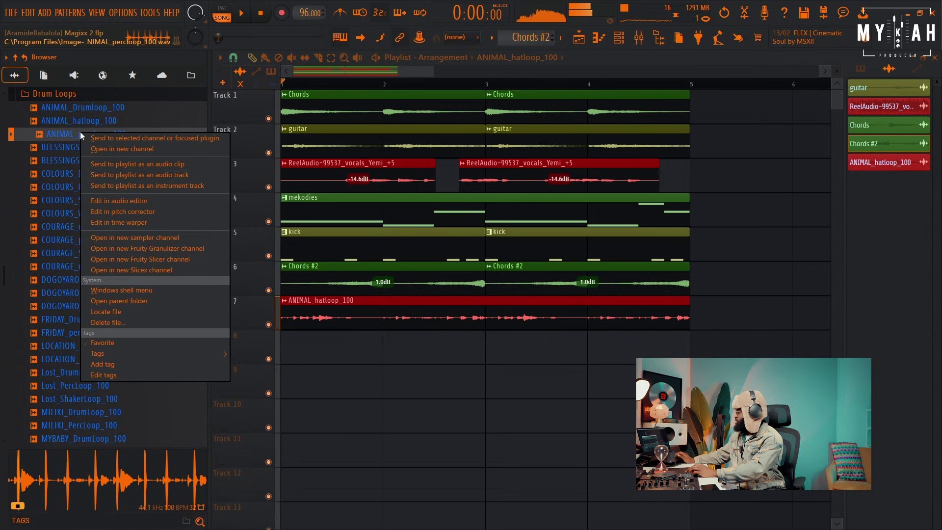
click(147, 201)
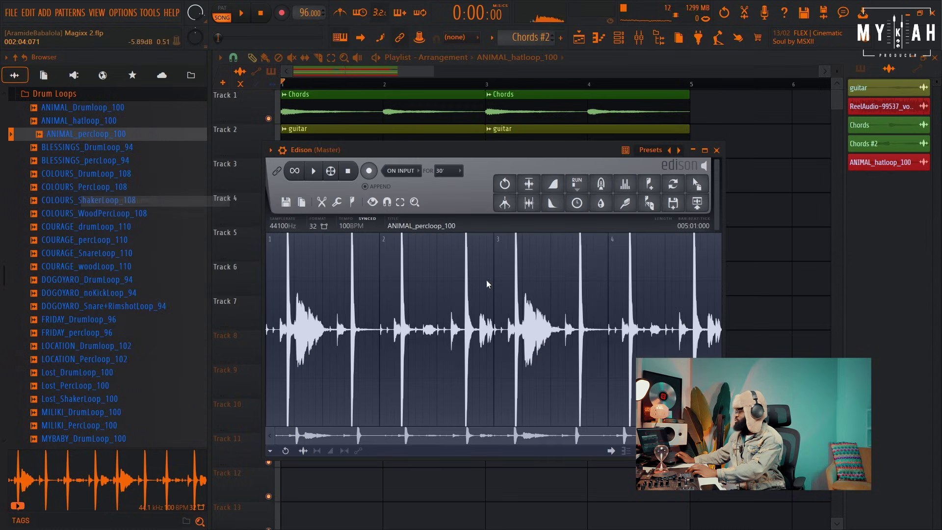
- Zoom in, select a single percussion hit and drag it out as its own sample
scroll(378, 334, up, 8)
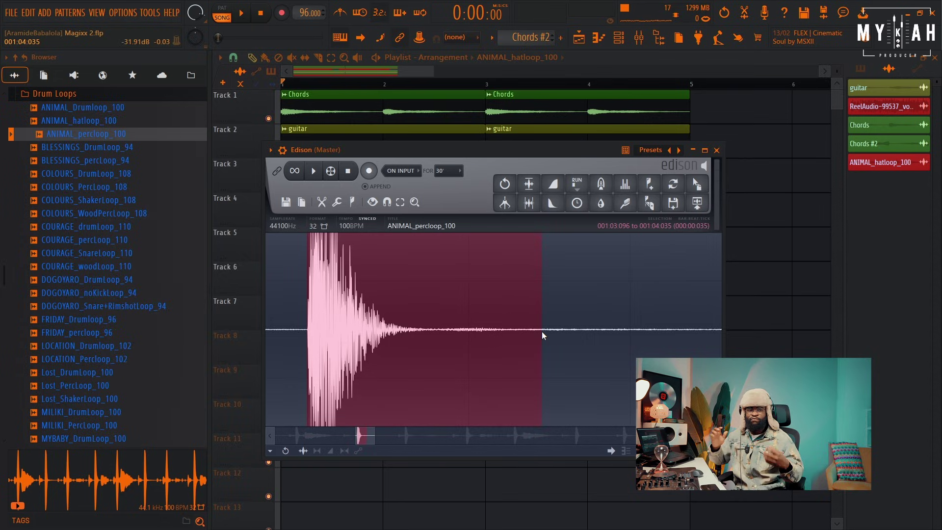
key(space)
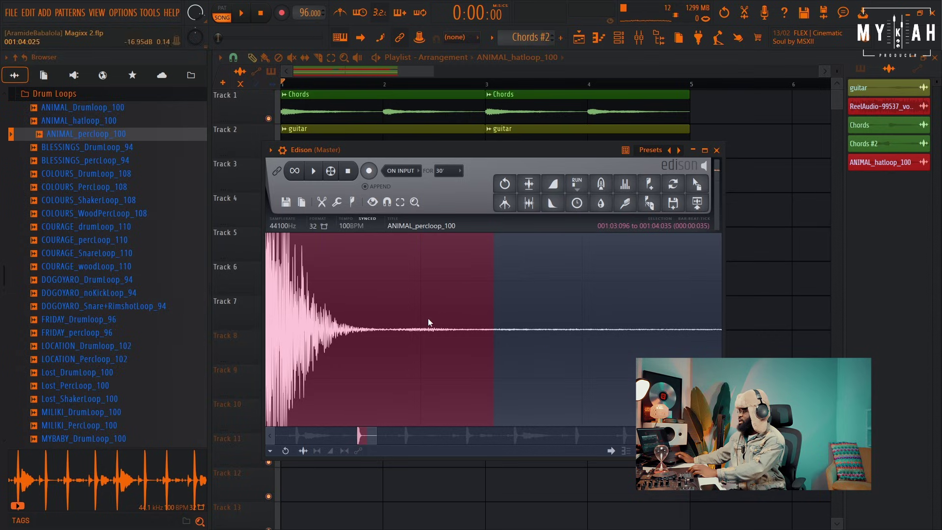
drag(366, 438, 355, 438)
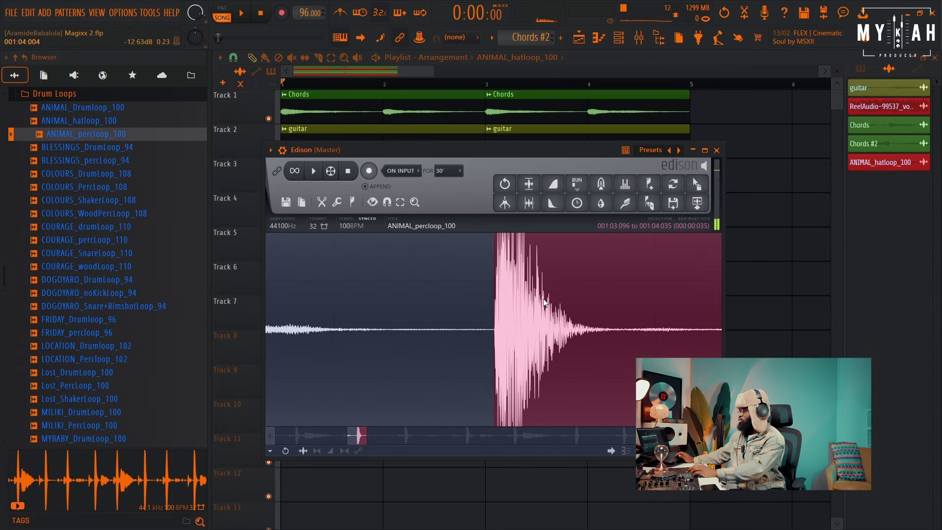
drag(697, 196, 380, 237)
- Load the hit as a sampler channel with a 57% fade-out and create a coloured pattern named Rm
click(372, 219)
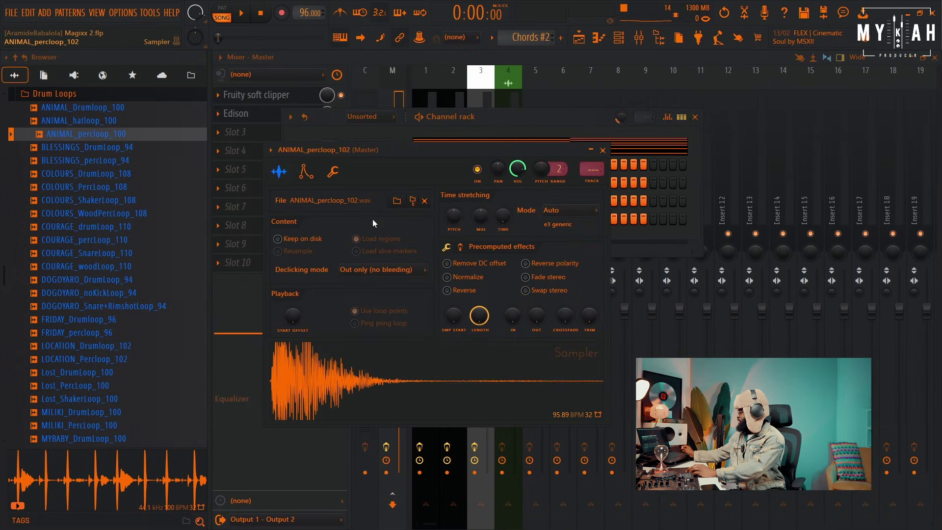
drag(536, 318, 537, 294)
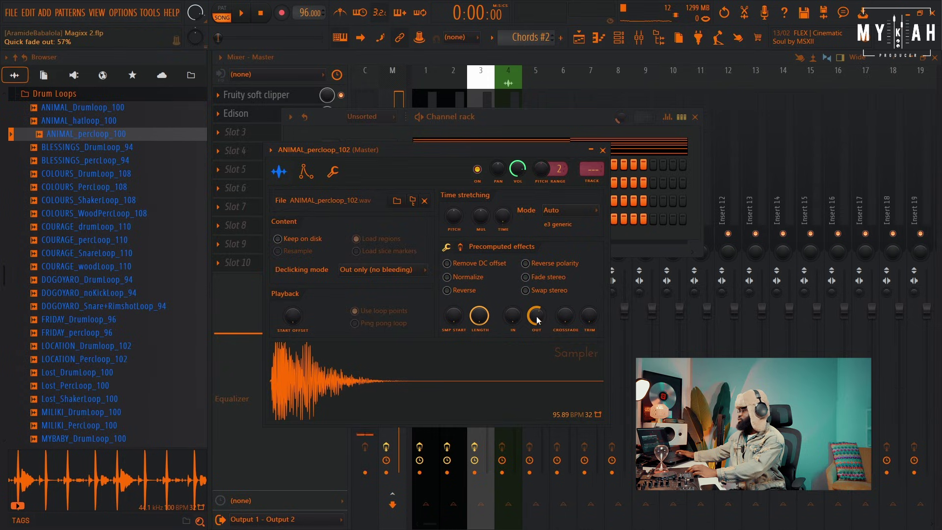
click(492, 38)
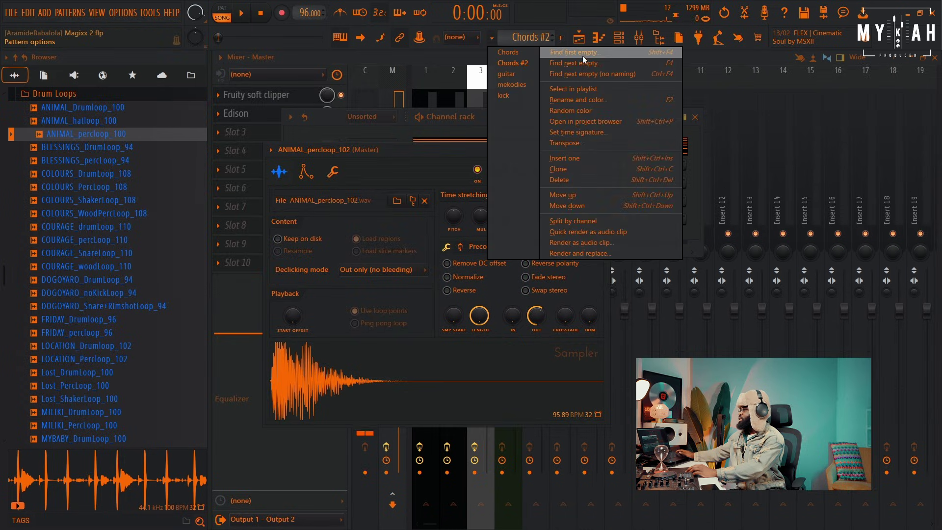
click(588, 59)
key(Caps_Lock)
text(R)
key(Caps_Lock)
click(589, 60)
click(644, 170)
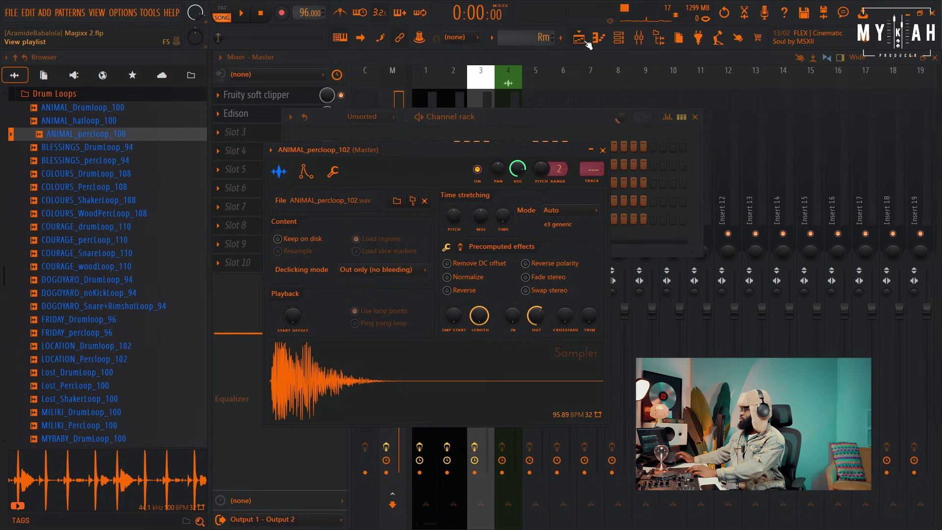
- Place Rm on Track 8 and add a C4 hit at the start of bar 1
click(585, 42)
key(space)
click(285, 349)
key(space)
click(598, 38)
key(space)
key(space)
click(262, 285)
key(space)
- Halve the first C4 note and add a second C4 hit later in the bar
drag(332, 287, 318, 286)
click(446, 286)
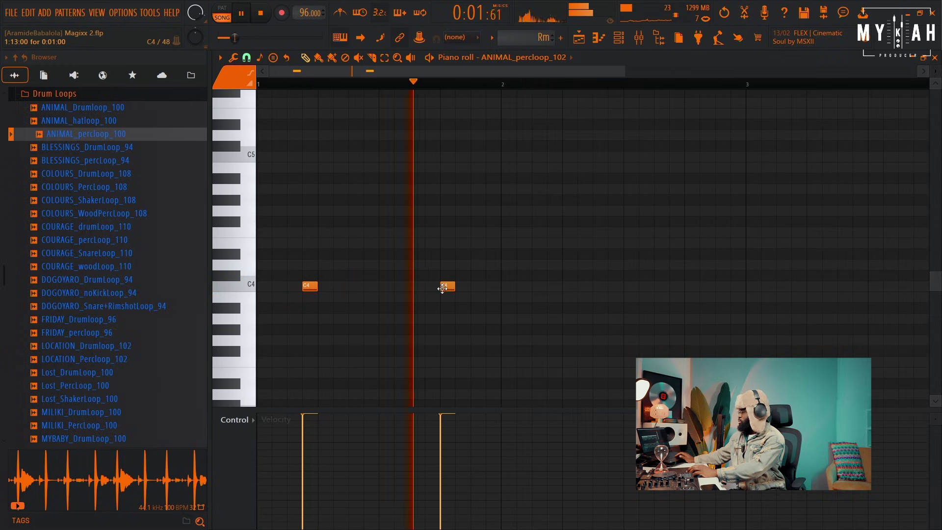
click(582, 38)
- Fill Track 8 through bar 4 with Rm clips and mute the hatloop on Track 7
click(423, 343)
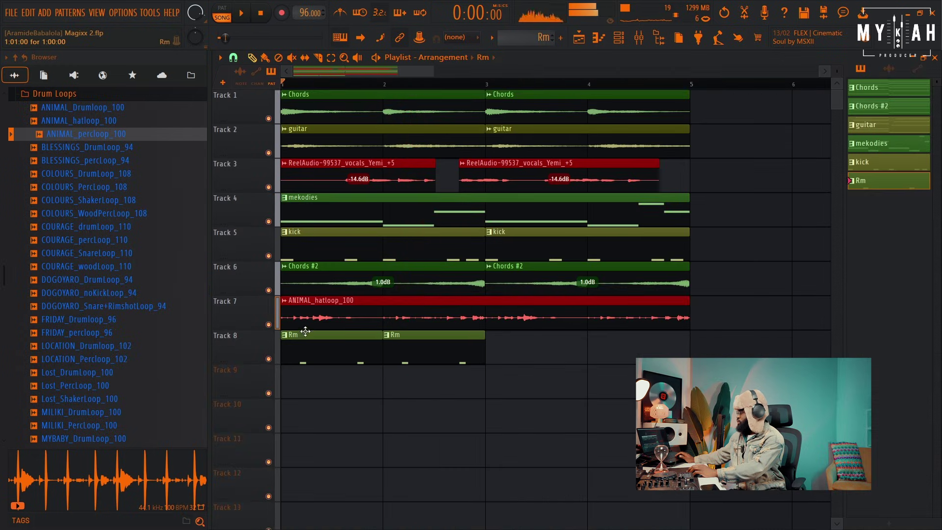
click(269, 325)
click(496, 346)
click(599, 346)
click(619, 38)
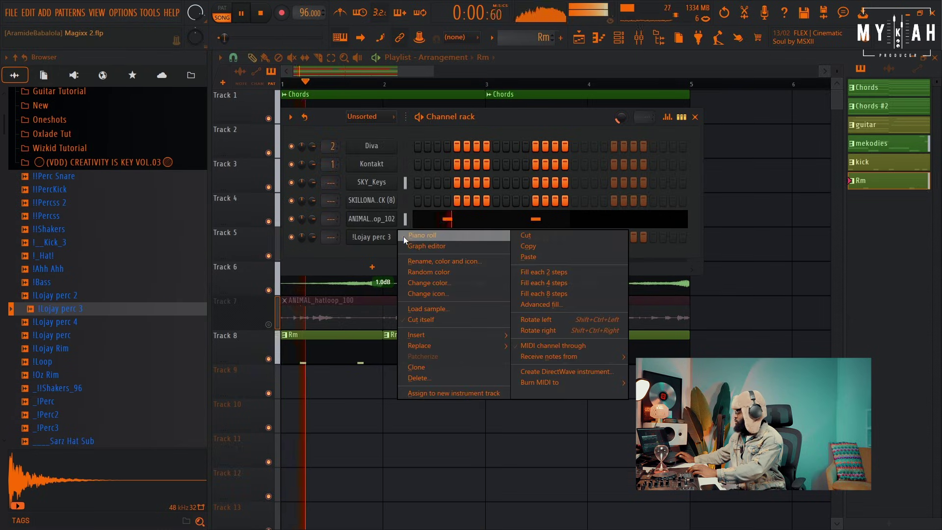
- Raise the first note to C5 and add four more C5 hits, auditioning the pattern
click(403, 237)
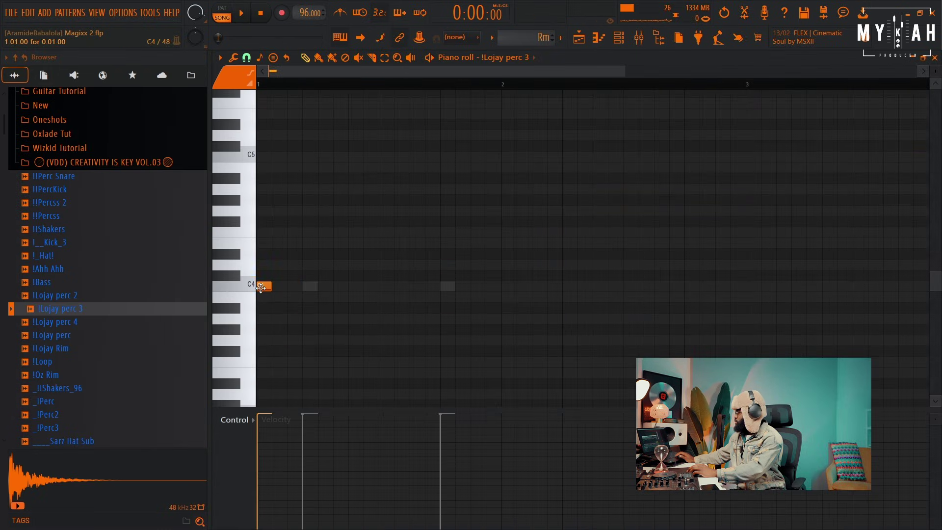
drag(261, 288, 261, 156)
click(309, 156)
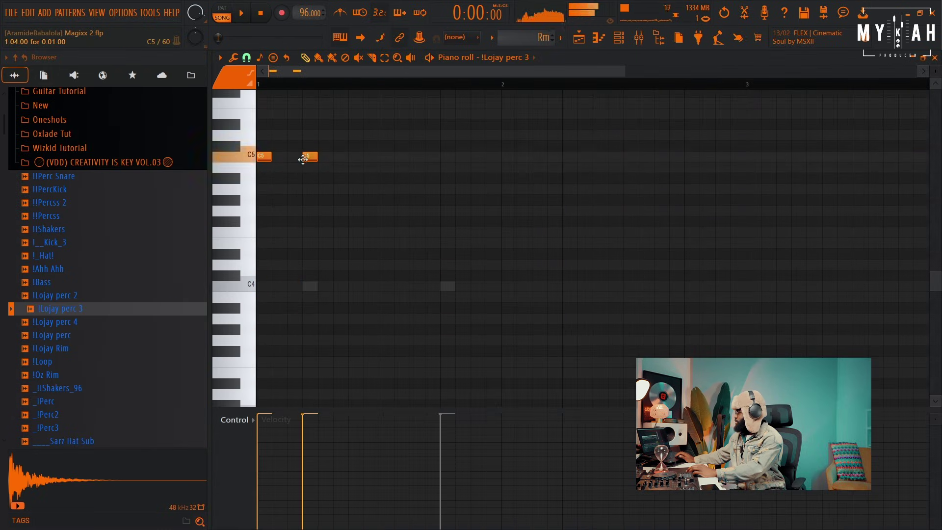
key(space)
click(356, 156)
click(402, 156)
drag(402, 156, 416, 156)
click(448, 157)
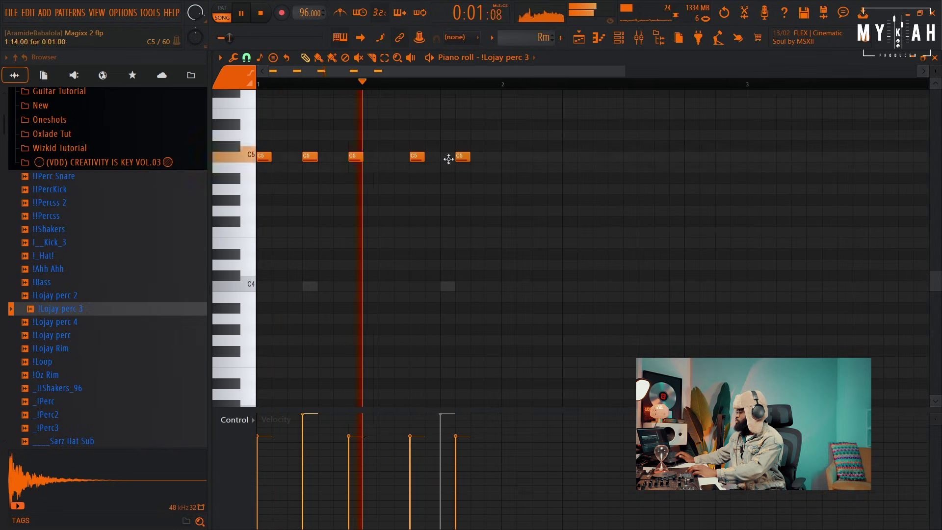
key(F5)
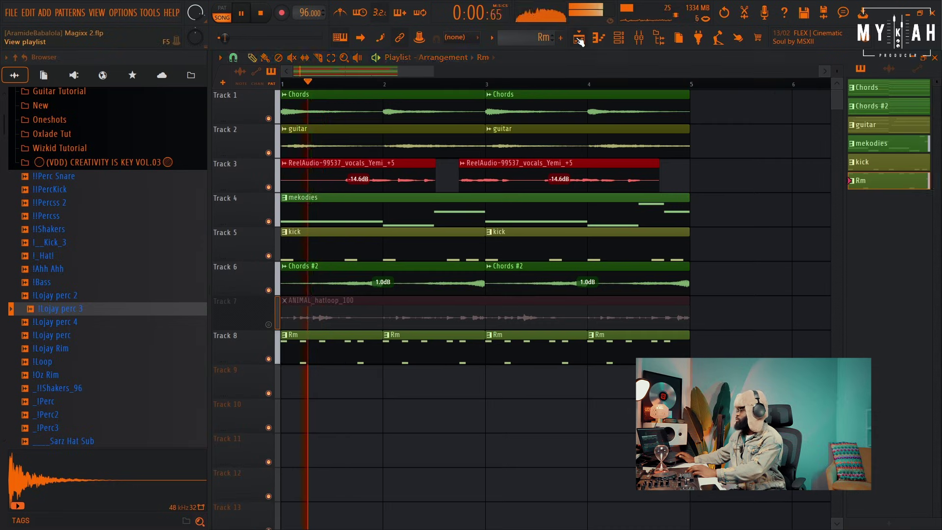
- Cut the !Lojay perc 3 notes from the pattern and create a new empty pattern
click(620, 39)
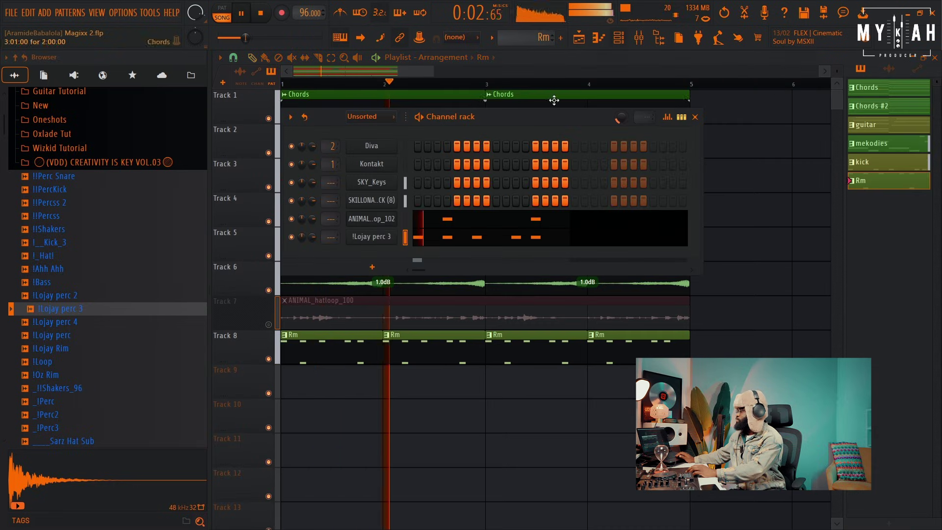
right_click(385, 238)
click(536, 238)
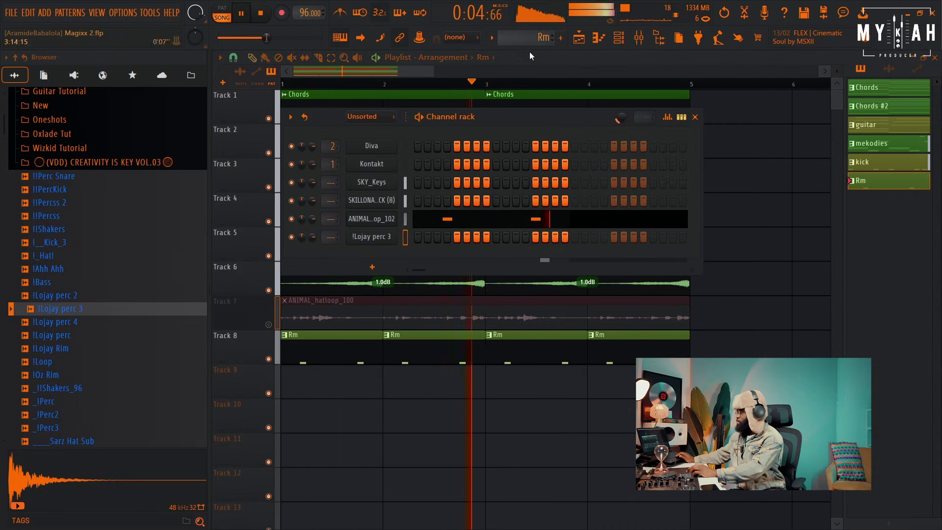
key(space)
click(493, 38)
click(579, 53)
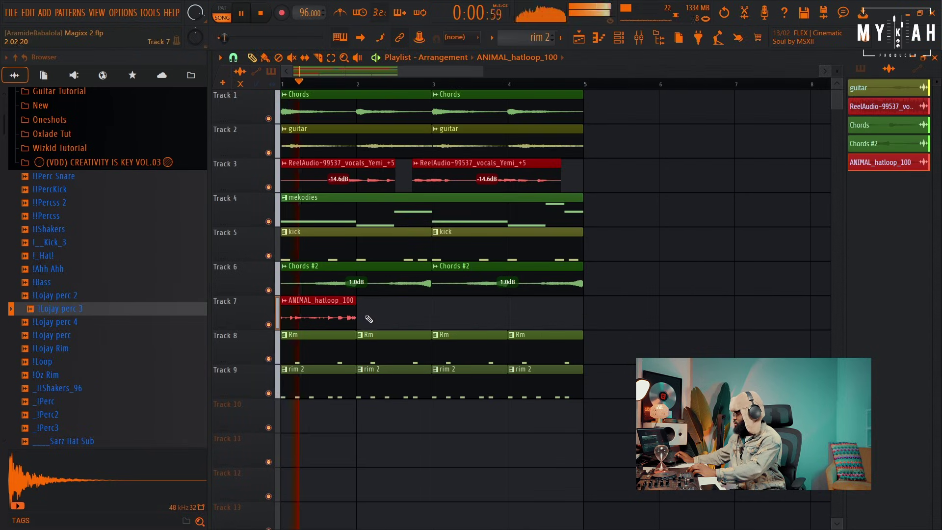
- Repeat ANIMAL_hatloop_100 clips on Track 7 through bar 4
click(368, 320)
click(440, 322)
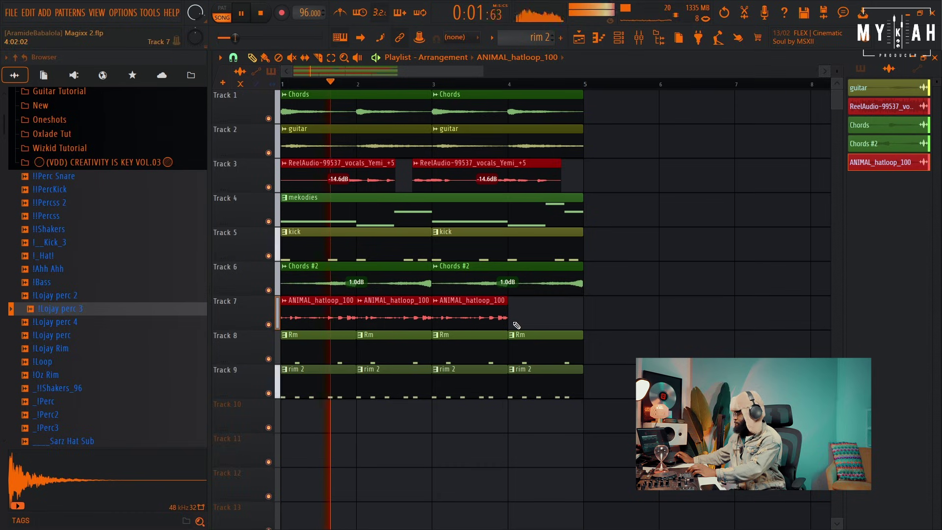
drag(517, 326, 519, 325)
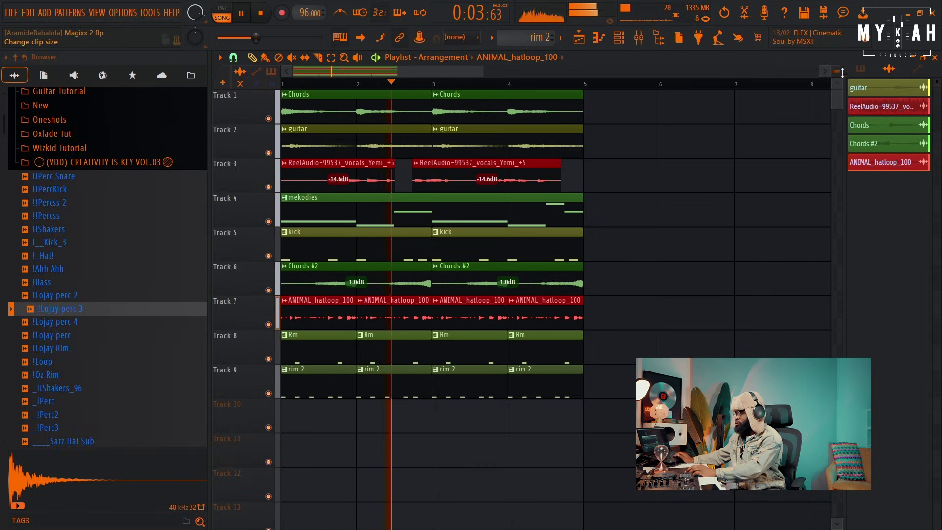
- Adjust the playlist view and open the channel rack's group filter
drag(837, 76, 837, 72)
click(487, 72)
drag(487, 72, 363, 72)
drag(484, 73, 414, 73)
click(618, 43)
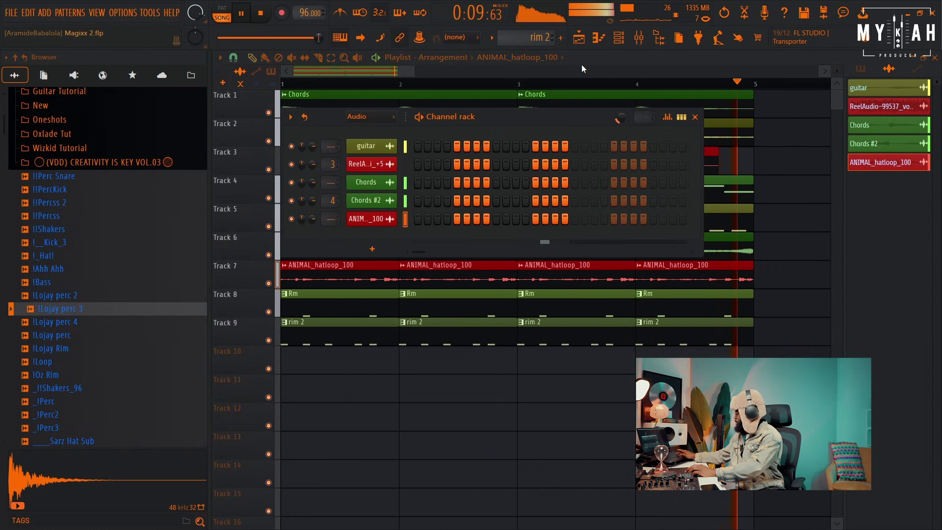
click(378, 122)
- Show all channels, add a Kontakt #2 channel with Clean 808, and place the 808 pattern on Track 10
click(376, 151)
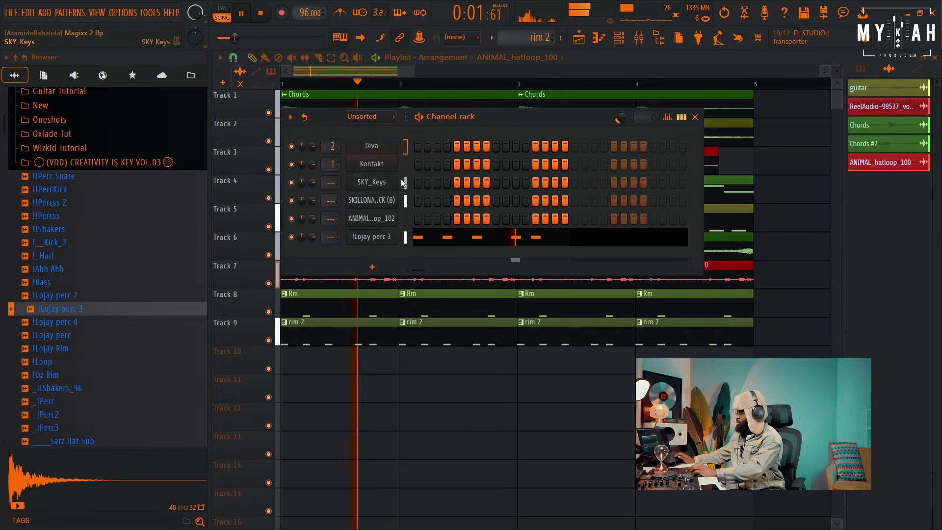
click(373, 254)
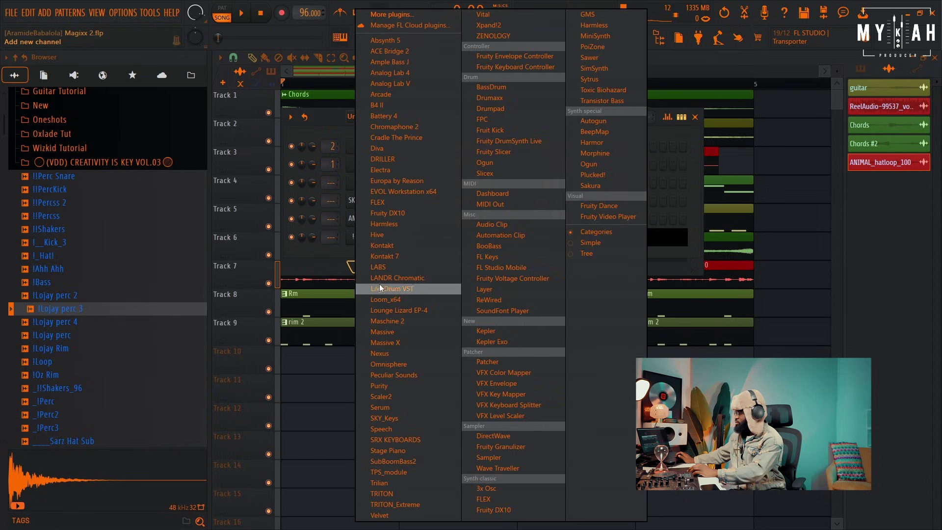
click(390, 255)
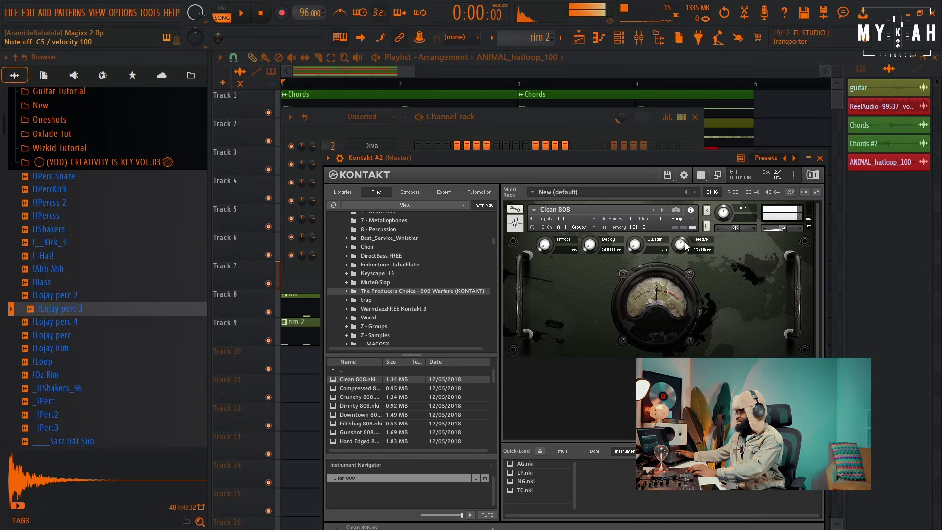
click(340, 158)
click(390, 180)
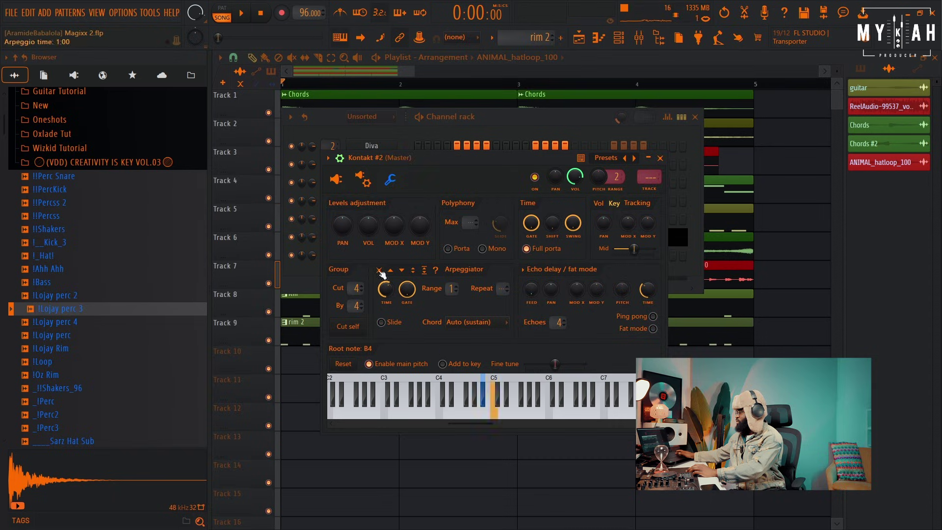
click(337, 178)
click(491, 39)
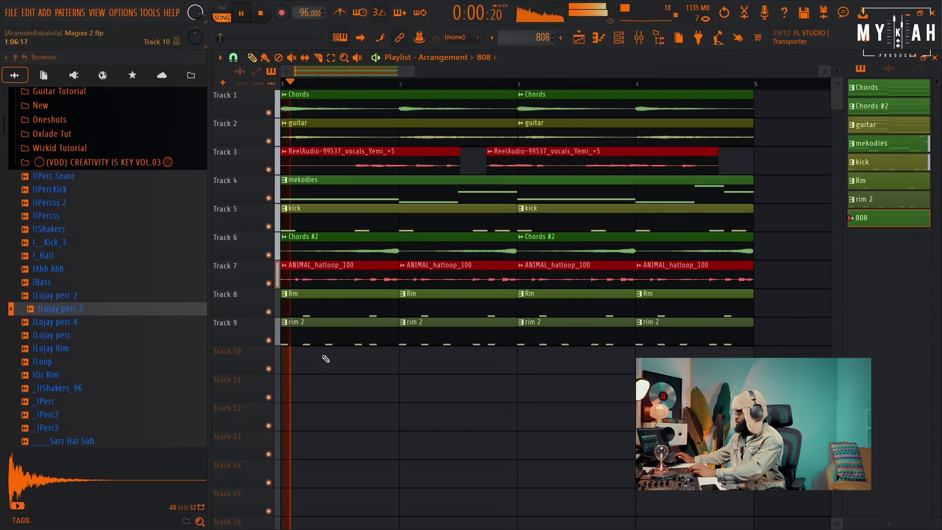
click(290, 366)
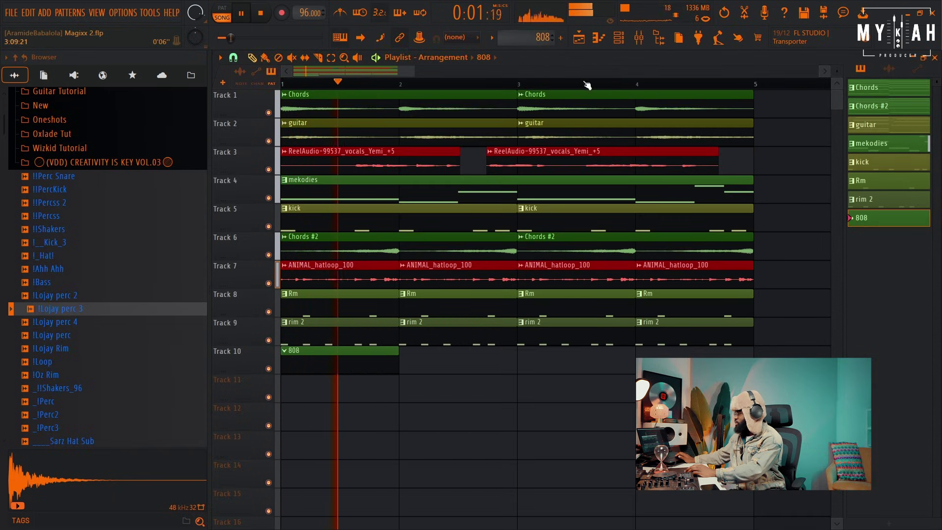
- In the 808 pattern, raise the first note to a lengthened E4 and add a high note
double_click(290, 366)
key(space)
drag(207, 359, 212, 244)
drag(306, 250, 318, 250)
key(space)
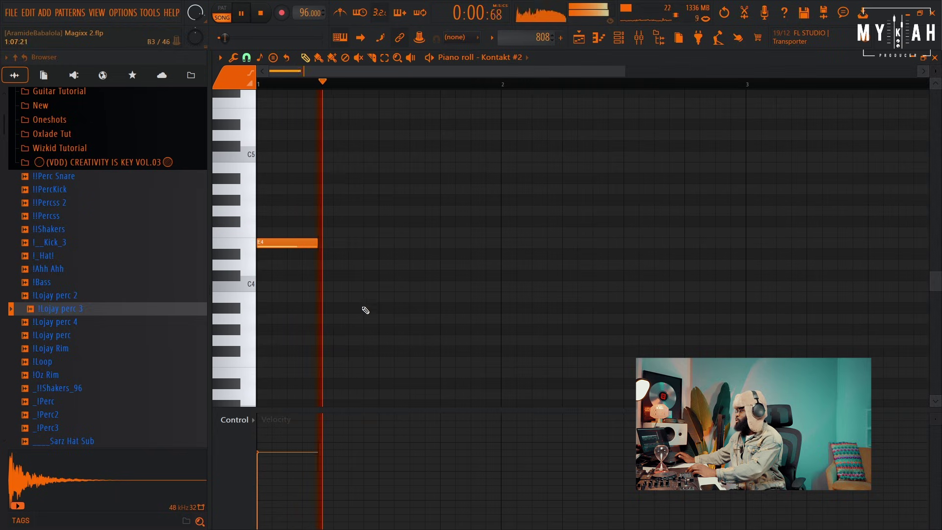
mouse_move(447, 249)
mouse_down()
mouse_move(443, 94)
mouse_move(440, 128)
mouse_up()
key(space)
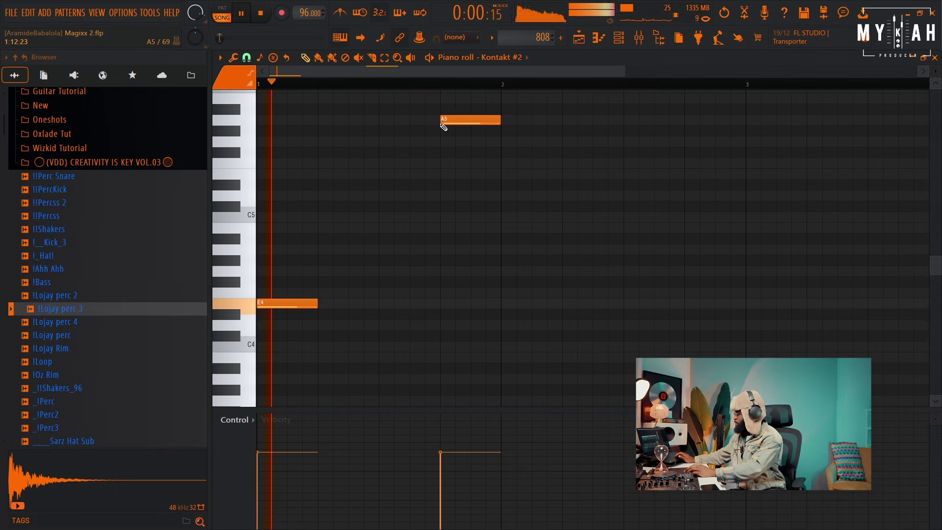
- Add a short second E4, then retune the notes to E5 and B4
click(414, 302)
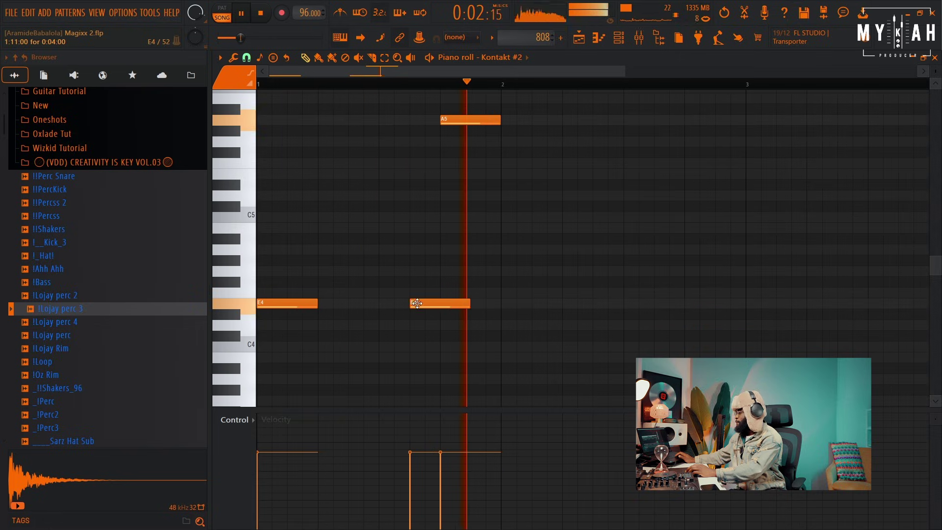
drag(470, 303, 437, 303)
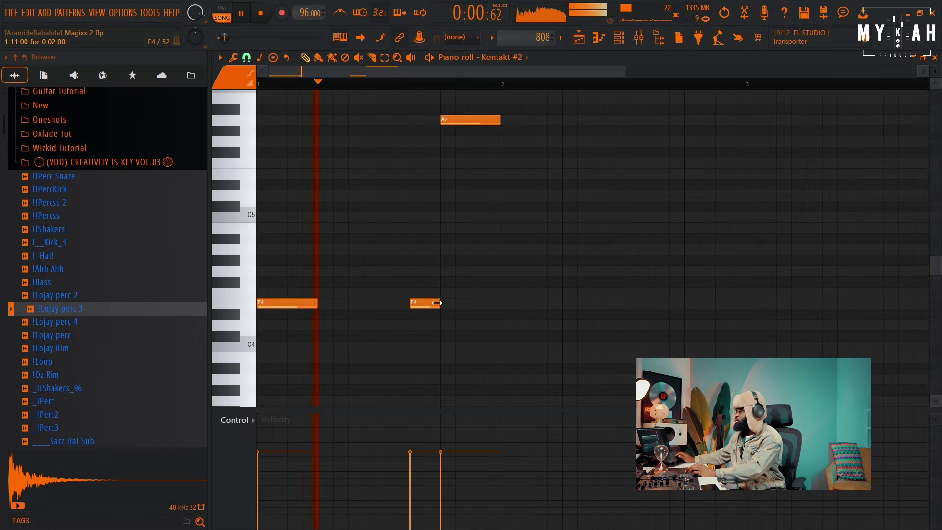
key(space)
drag(473, 165, 471, 240)
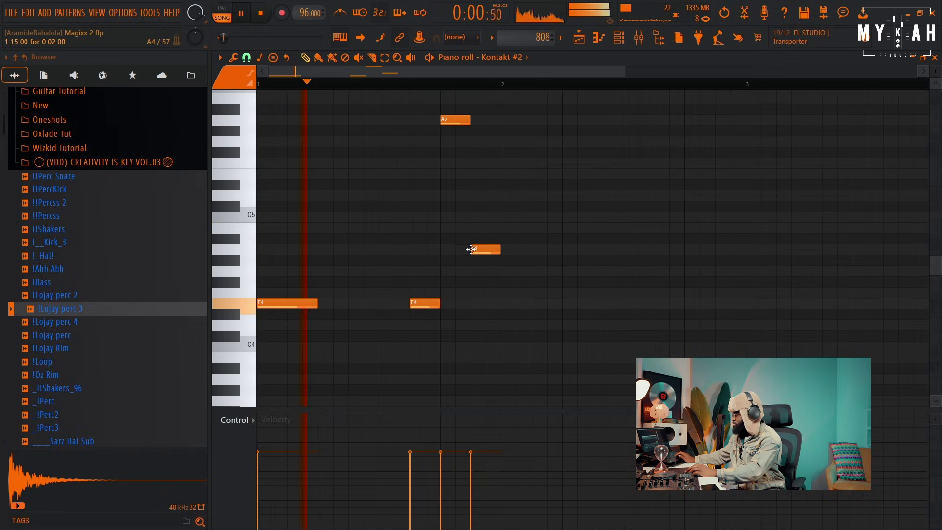
drag(450, 121, 449, 174)
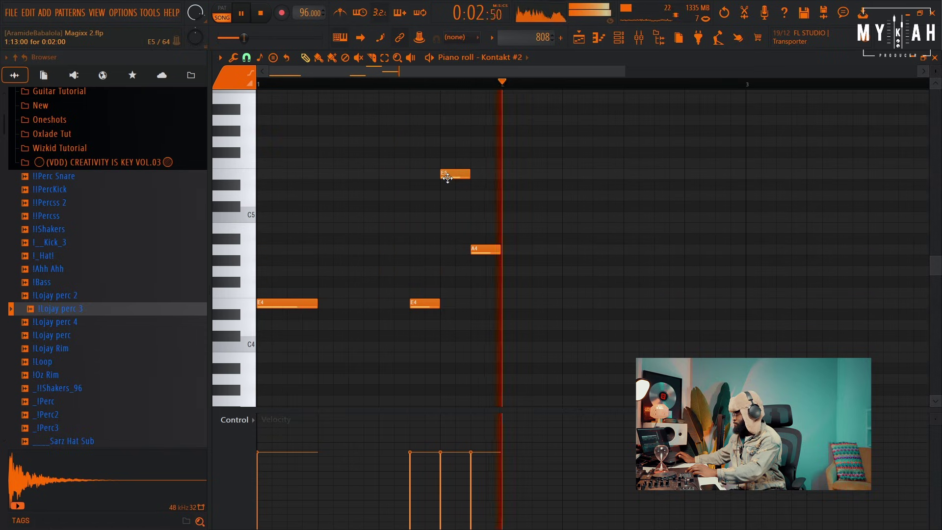
drag(483, 252, 483, 227)
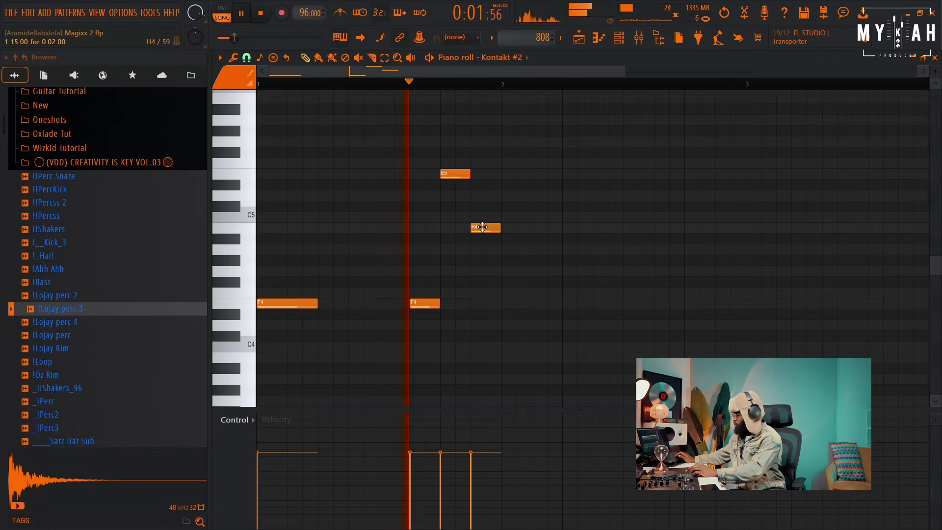
- Add two D4 notes in bar 2 and end with an extended D5 note
drag(510, 309, 555, 334)
key(space)
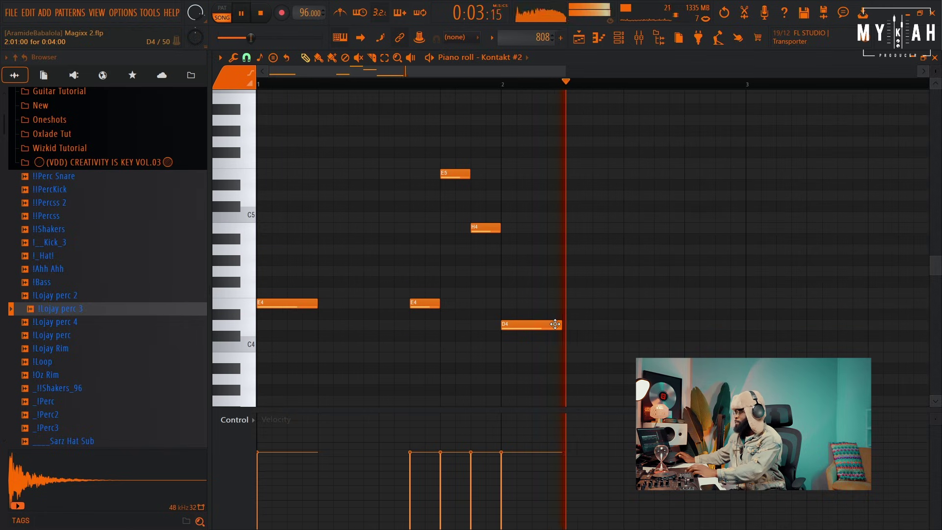
click(631, 326)
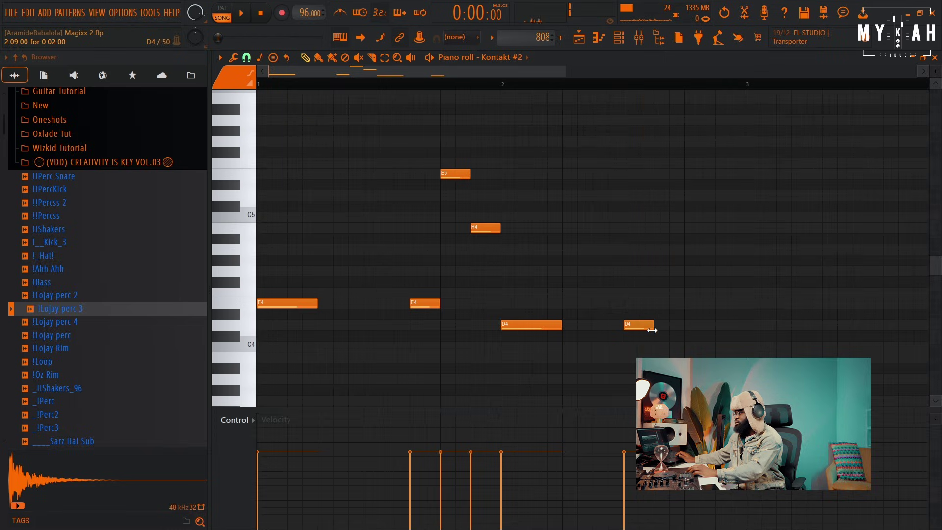
click(506, 87)
key(space)
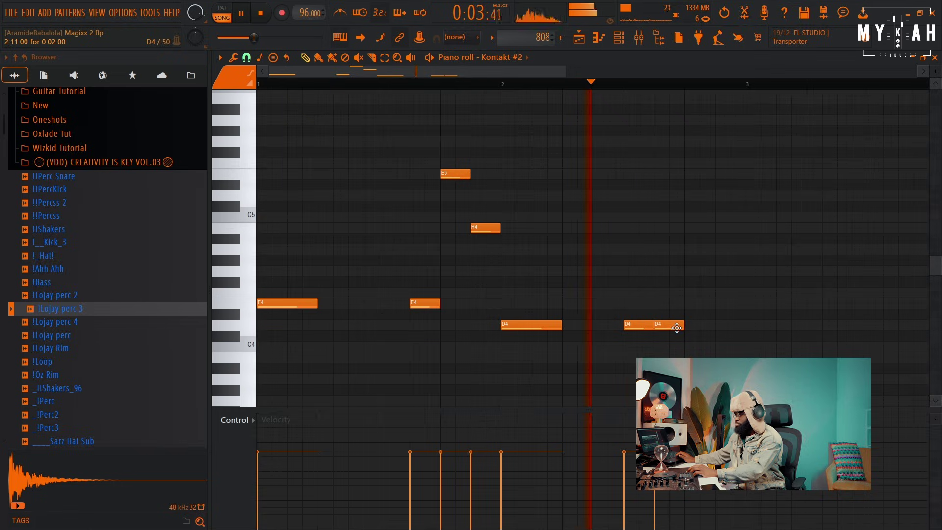
key(space)
click(691, 235)
key(space)
drag(690, 235, 737, 201)
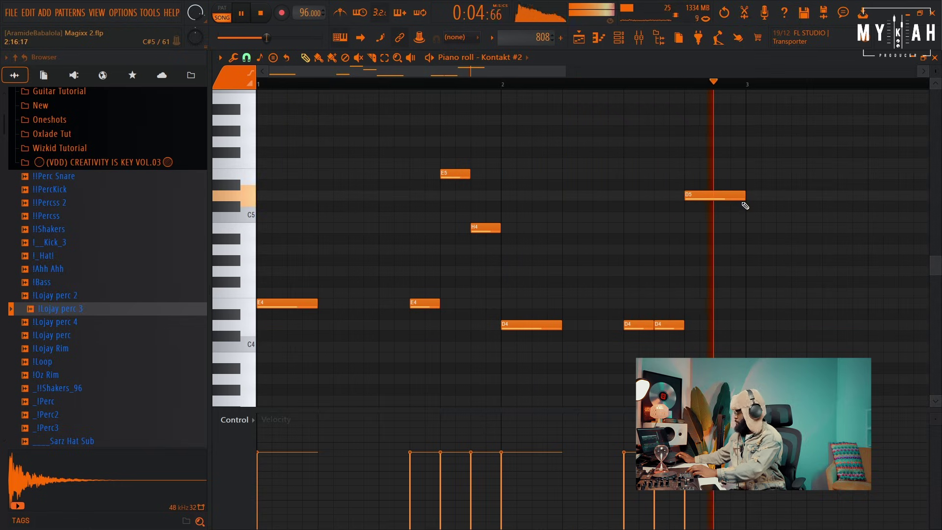
- Place another 808 clip at bar 3 on Track 10 and give Kontakt #2 its own mixer insert
click(579, 42)
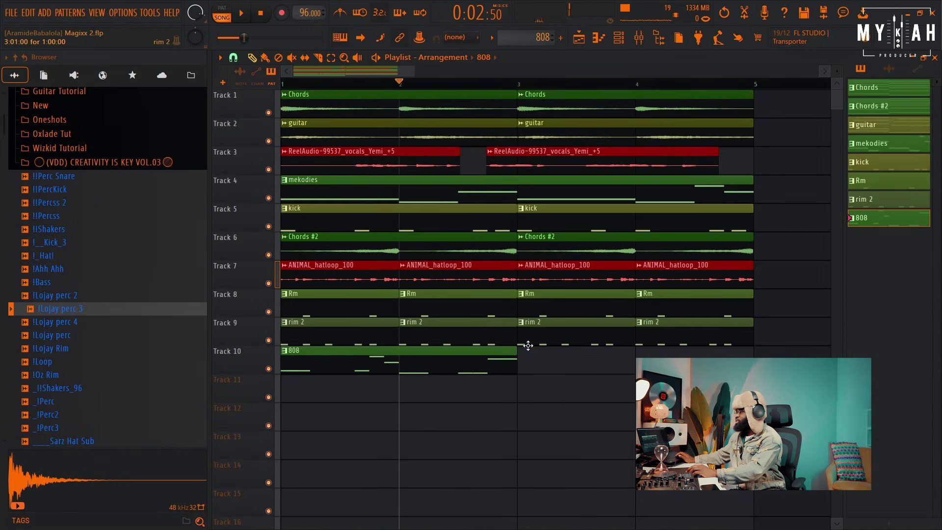
click(540, 366)
key(F6)
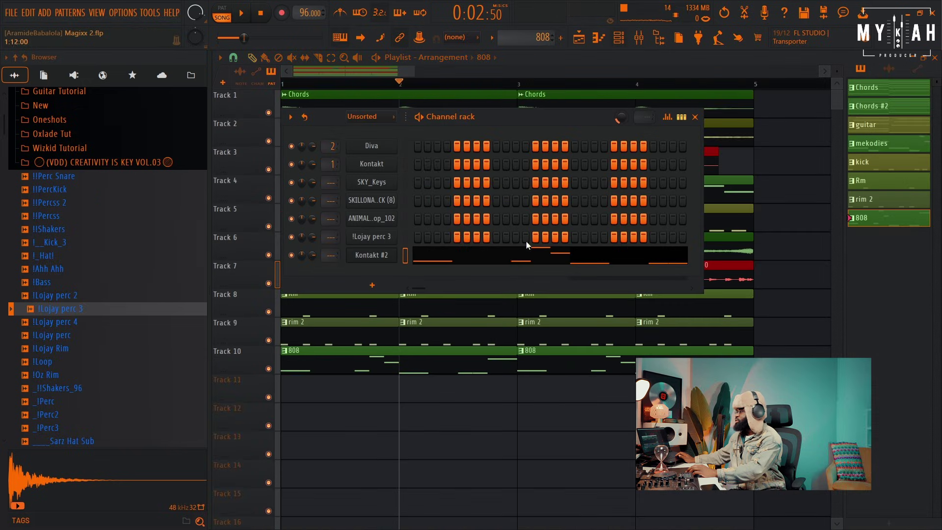
click(388, 255)
click(805, 194)
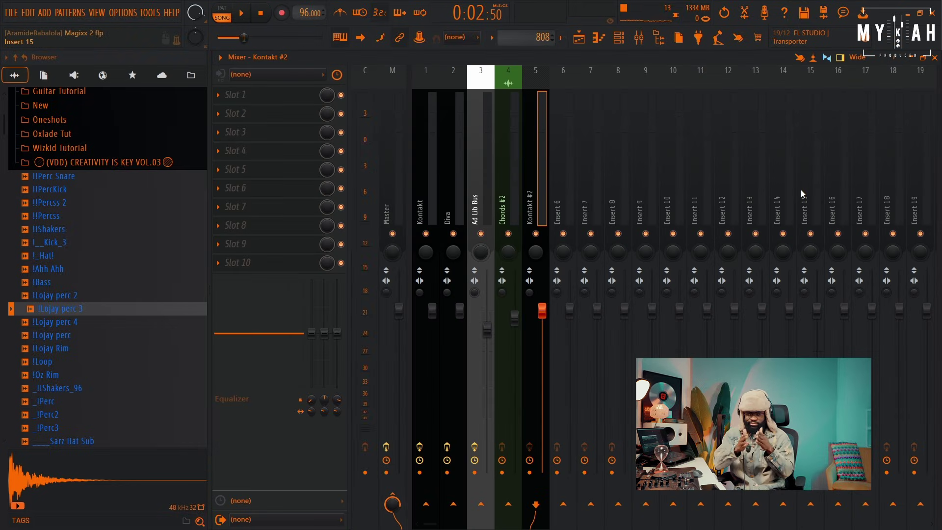
- Route the kick to its own mixer insert and sidechain it to the Kontakt #2 track
key(space)
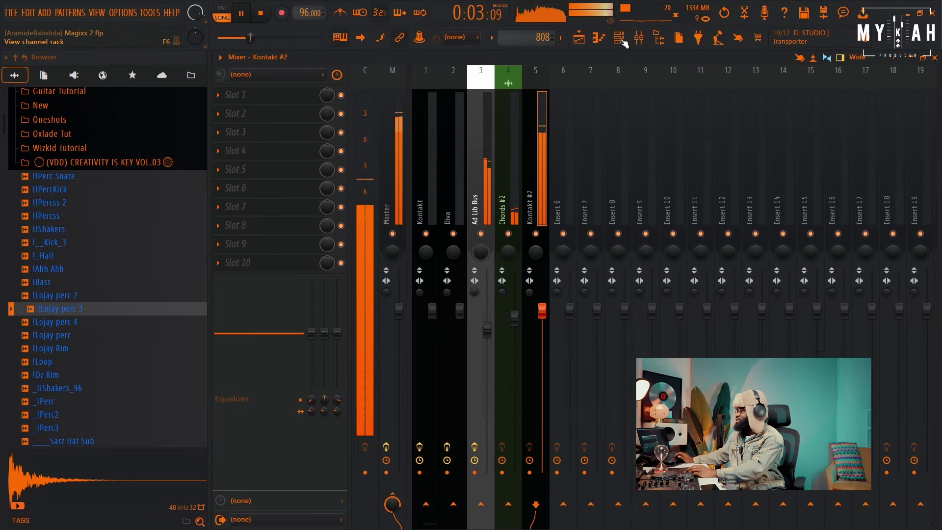
key(F6)
key(space)
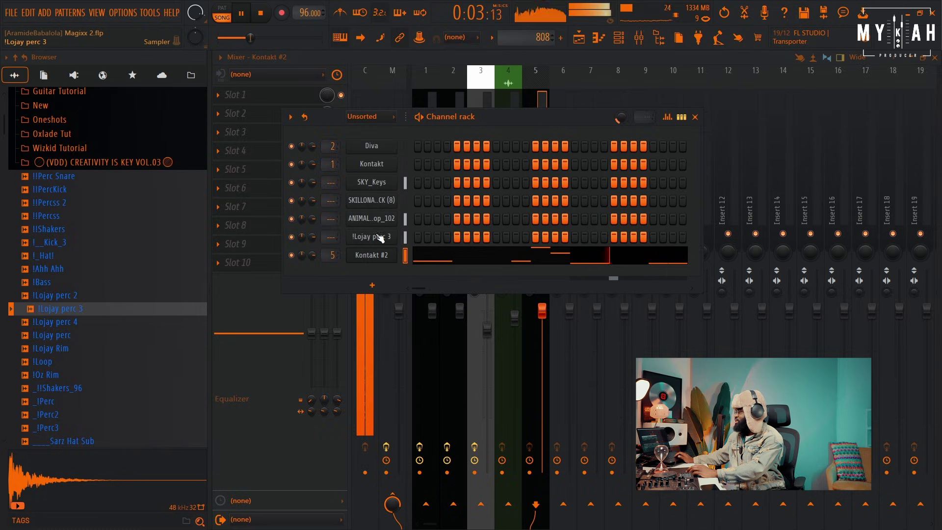
key(space)
click(381, 200)
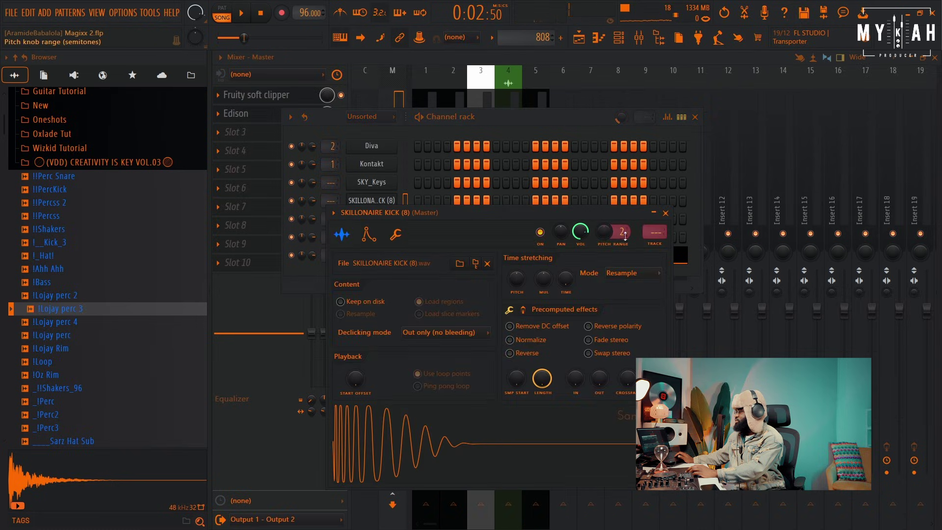
key(ctrl+l)
right_click(538, 506)
click(568, 505)
- Add Fruity Limiter in COMP mode on sidechain 1, with lower threshold, higher ratio, 39.67ms release
click(543, 213)
click(283, 100)
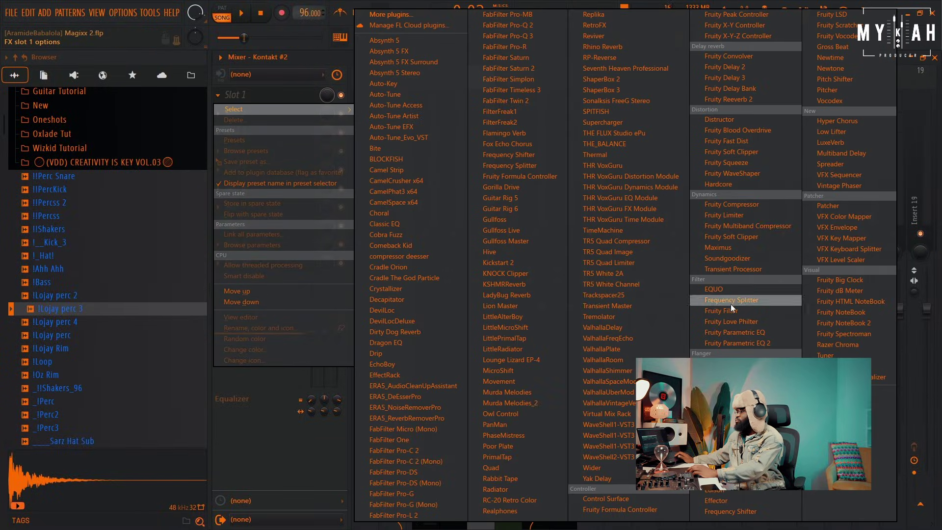
click(725, 215)
click(387, 348)
right_click(505, 345)
click(532, 365)
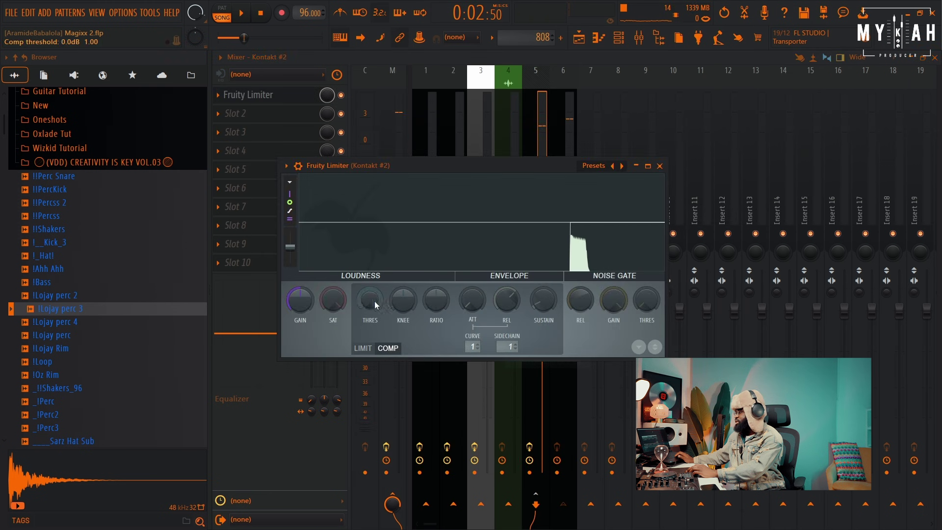
drag(376, 302, 375, 339)
key(space)
drag(436, 303, 436, 270)
drag(507, 301, 507, 329)
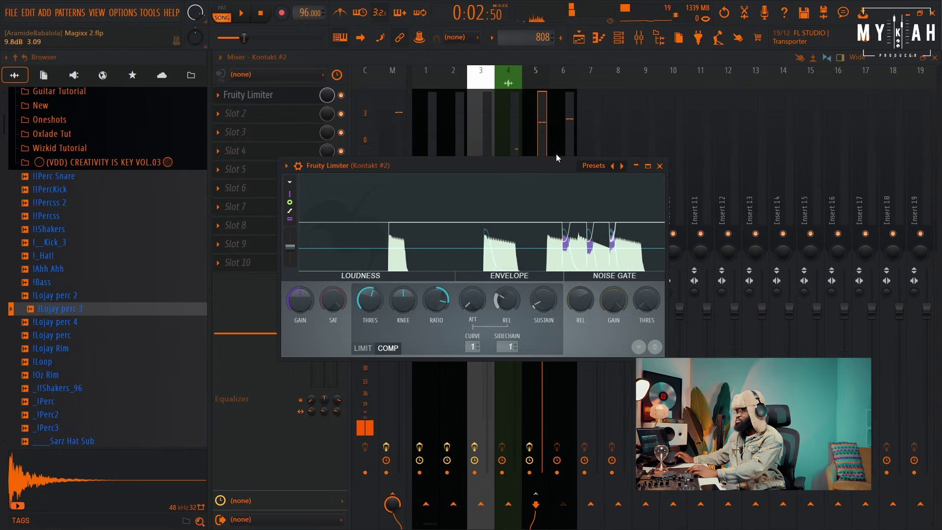
click(579, 38)
- Play the song from the start, zooming the playlist from bars 1–5 out to bars 1–11
key(space)
click(289, 91)
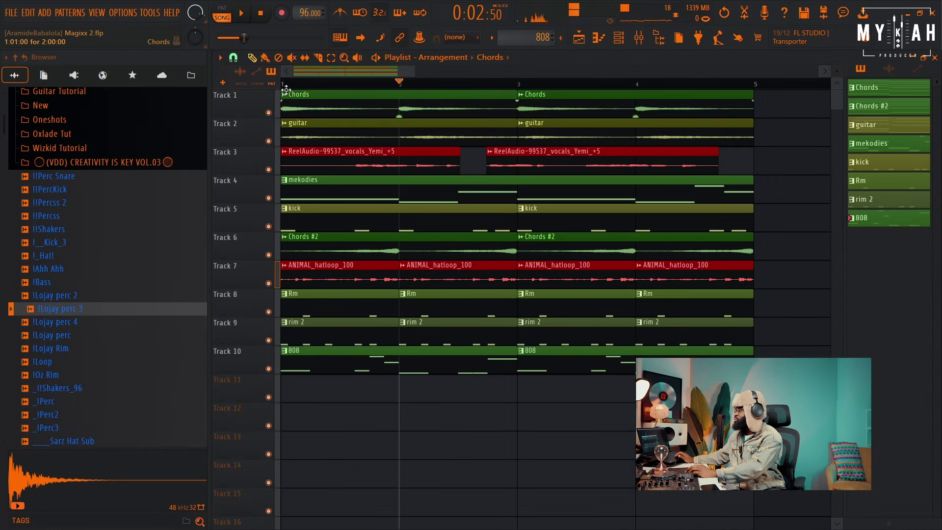
key(space)
click(296, 85)
scroll(297, 87, down, 2)
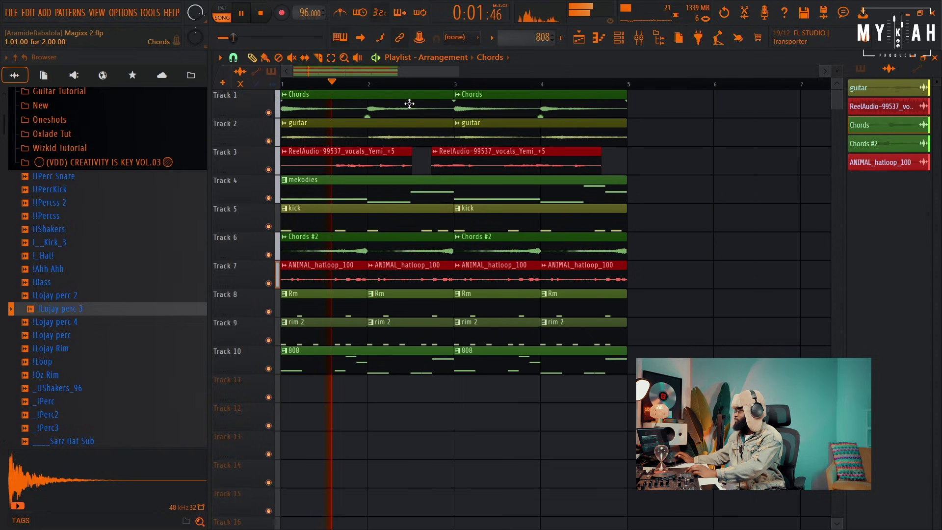
drag(457, 70, 415, 69)
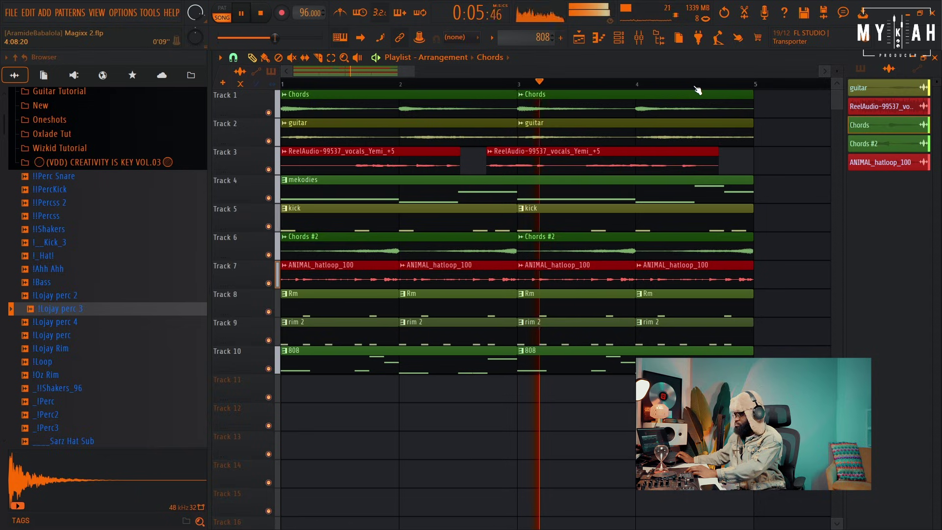
scroll(697, 87, down, 1)
scroll(756, 113, down, 2)
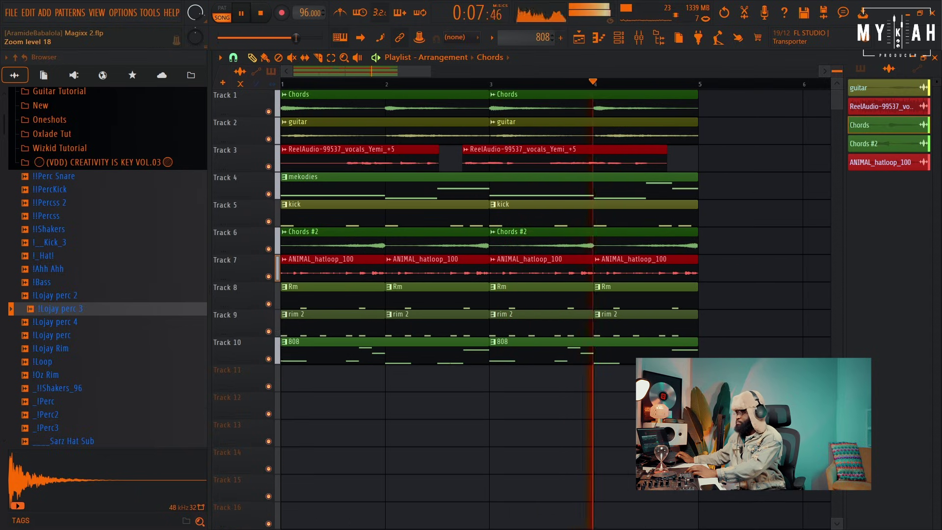
drag(838, 71, 838, 74)
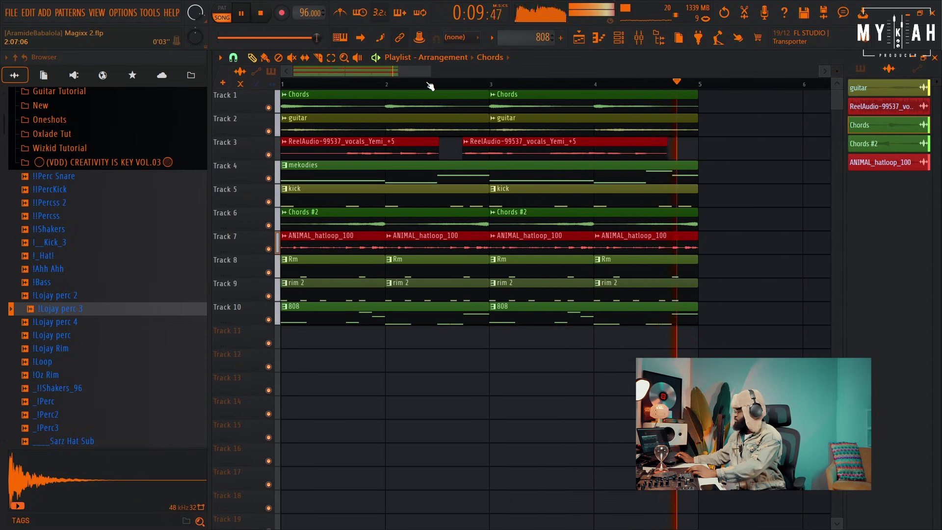
scroll(431, 84, down, 5)
key(space)
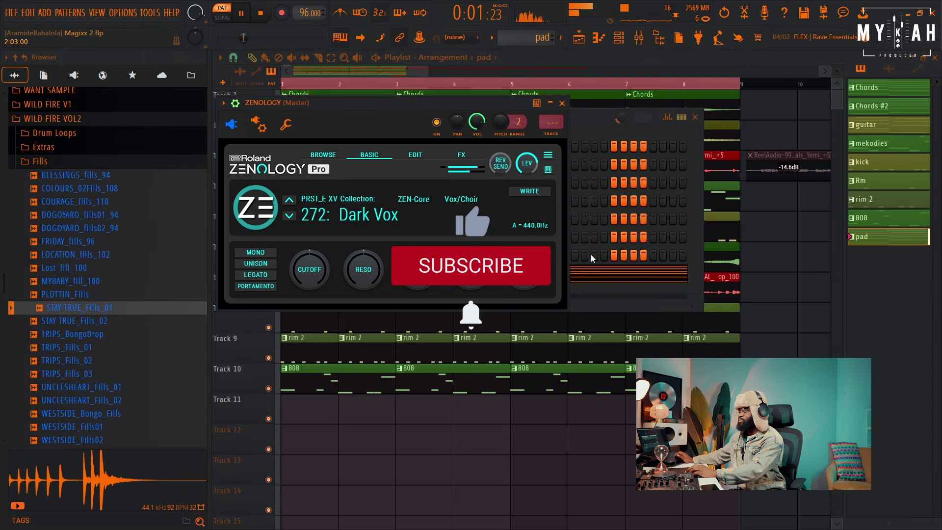
- Set ZENOLOGY's release to -33 and add a Parametric EQ 2 cutting the lows and highs above 2630Hz
drag(472, 270, 480, 289)
scroll(478, 290, down, 5)
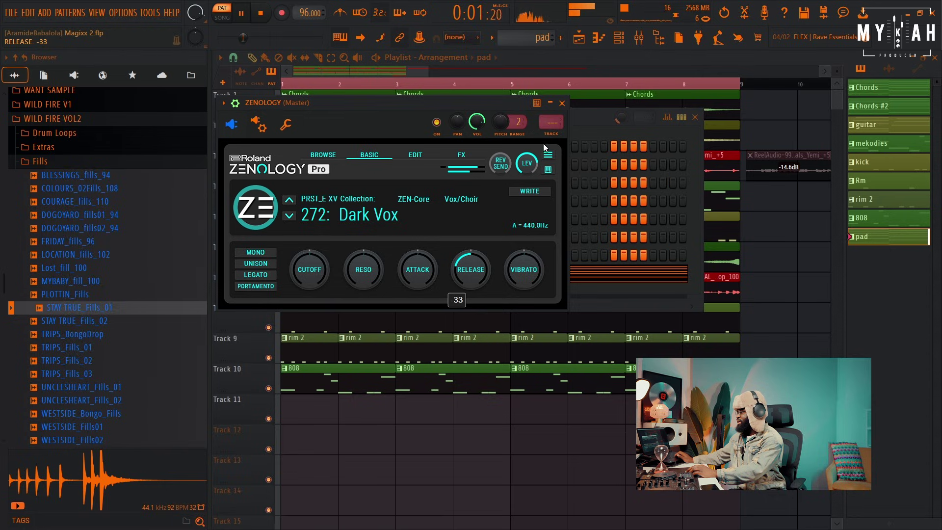
key(ctrl+l)
click(297, 97)
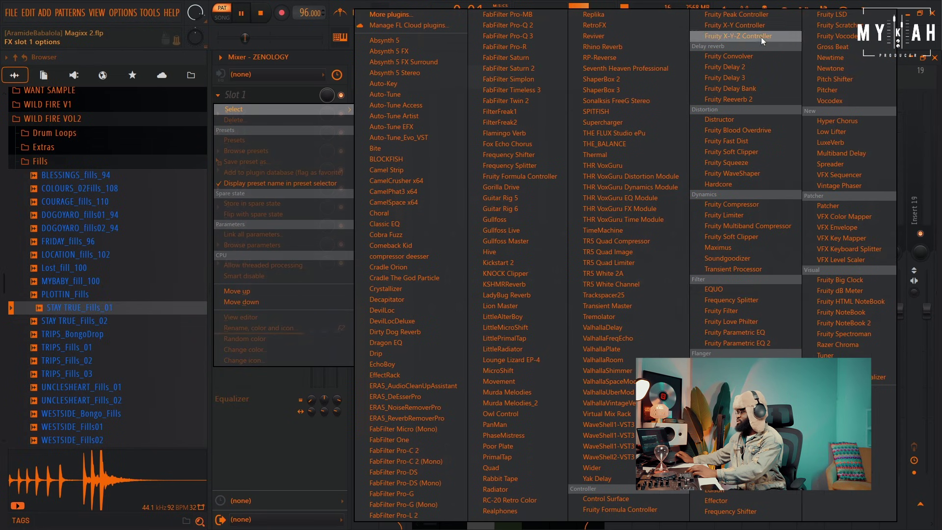
click(766, 343)
drag(281, 225, 323, 269)
drag(479, 206, 428, 276)
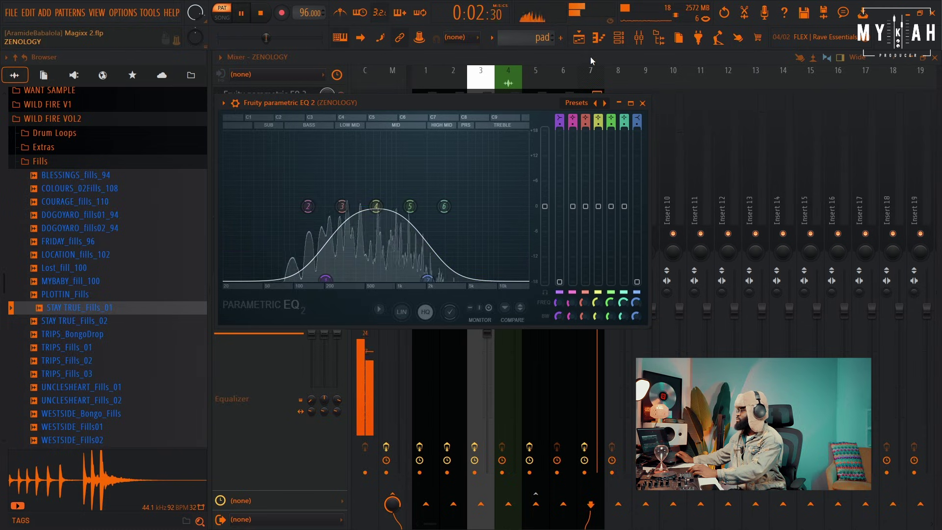
click(591, 57)
key(F5)
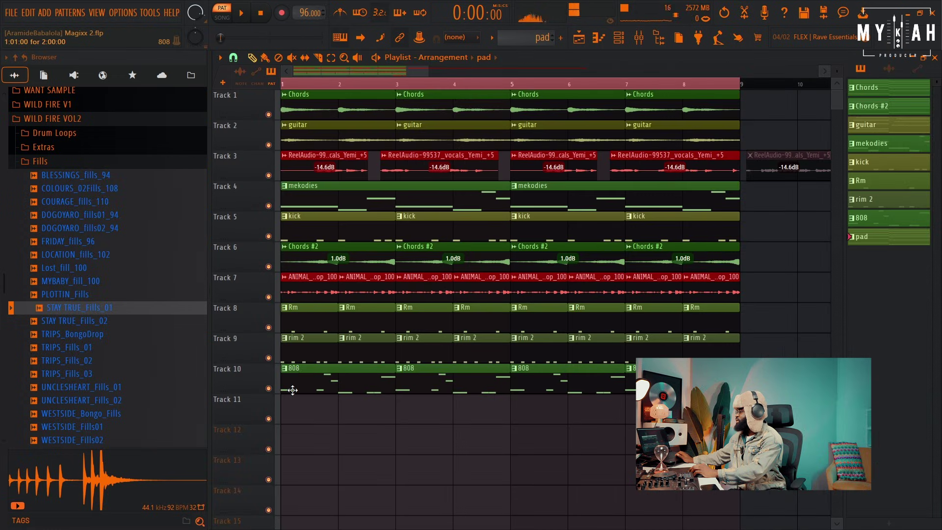
- Place pad clips on Track 12 at bars 1, 3, 5 and 7
click(283, 438)
key(space)
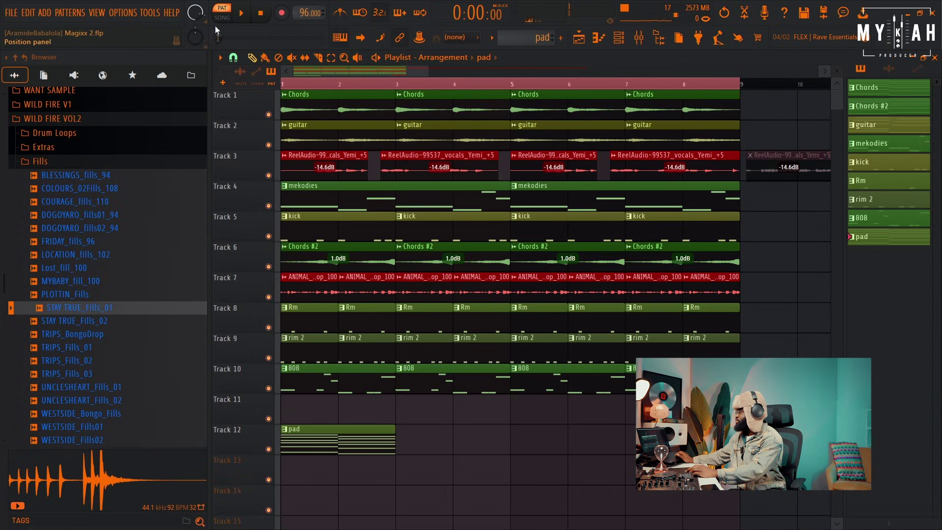
key(l)
key(space)
click(407, 437)
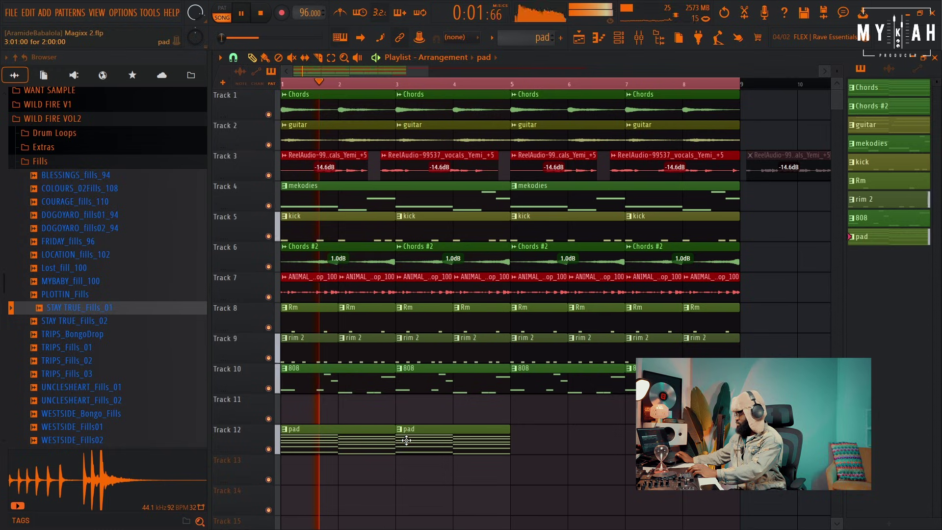
click(533, 438)
click(630, 438)
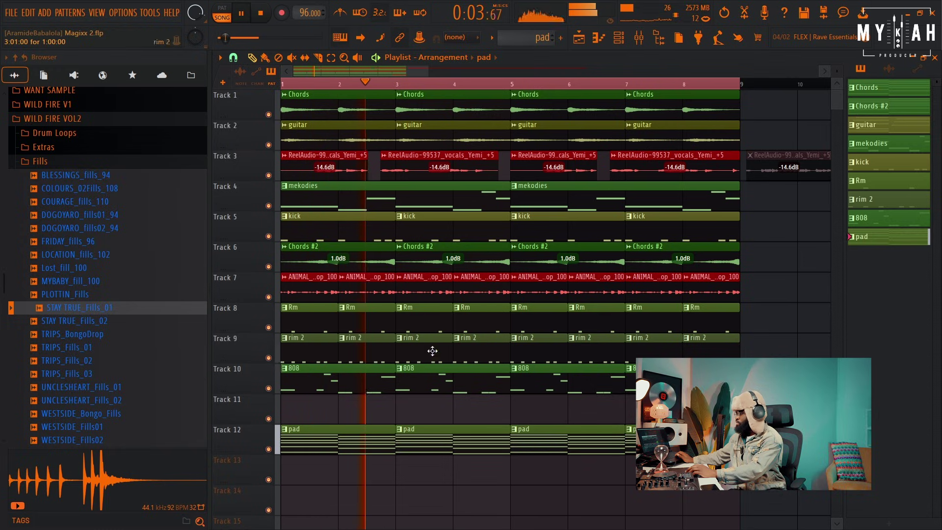
- Duplicate the Chords, guitar and drum clips with Ctrl+B so they run to bar 25
scroll(469, 92, down, 1)
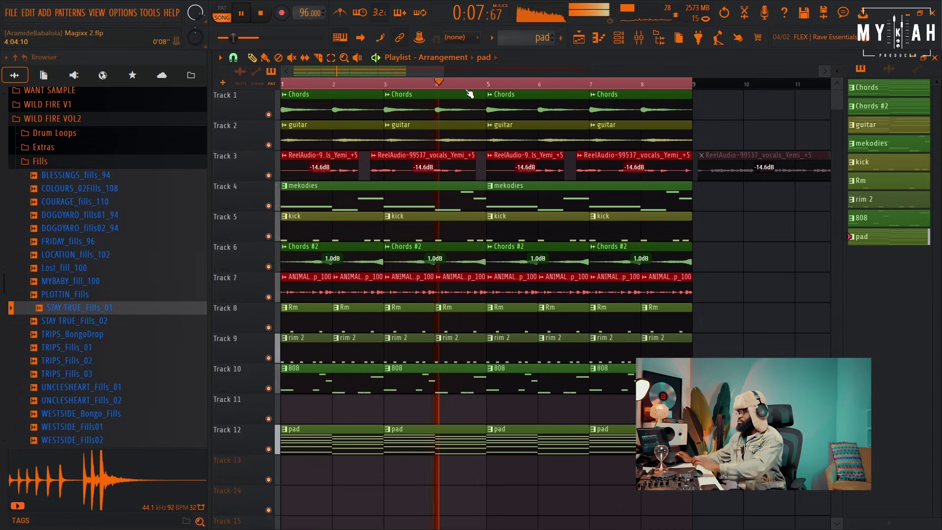
scroll(698, 91, down, 1)
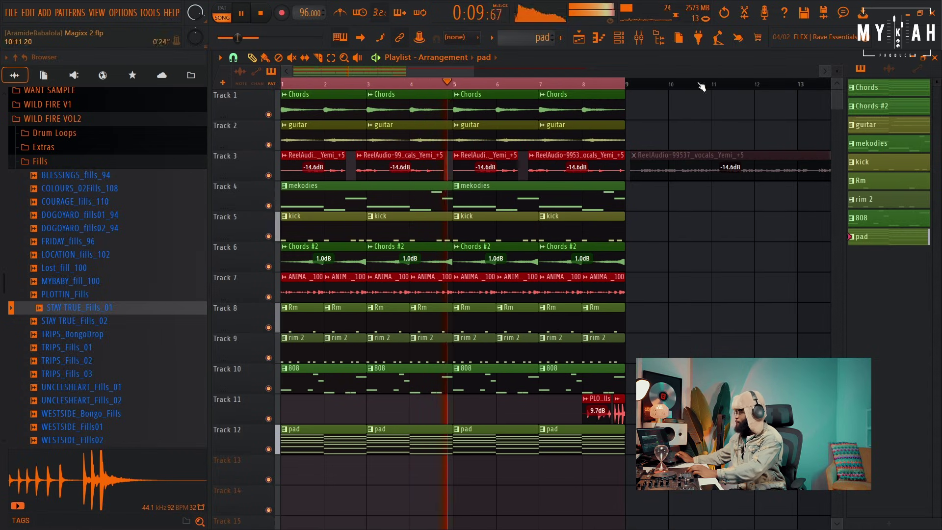
scroll(698, 91, down, 2)
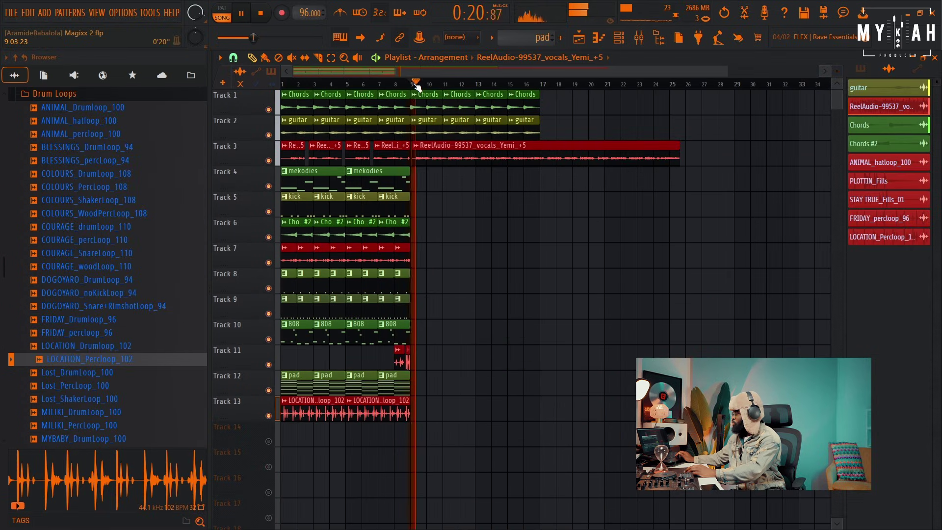
scroll(416, 85, down, 1)
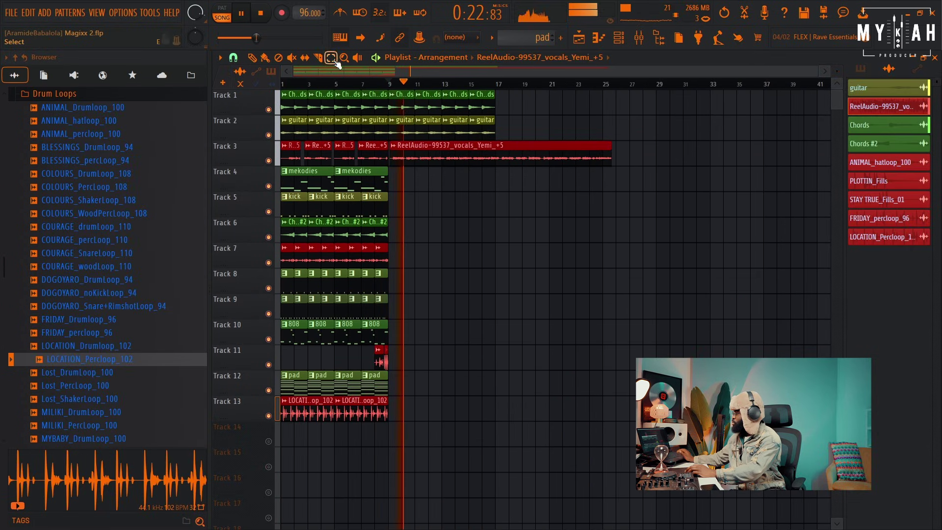
drag(393, 92, 476, 127)
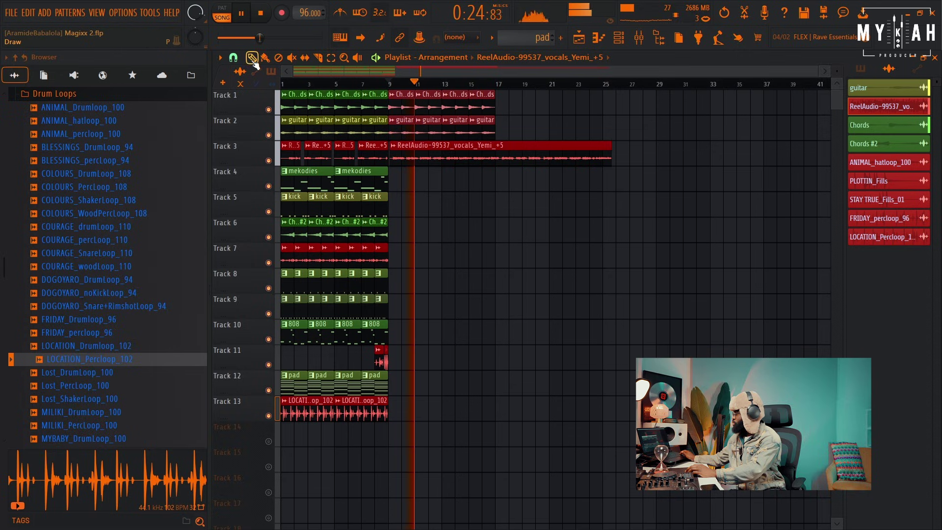
key(ctrl+b)
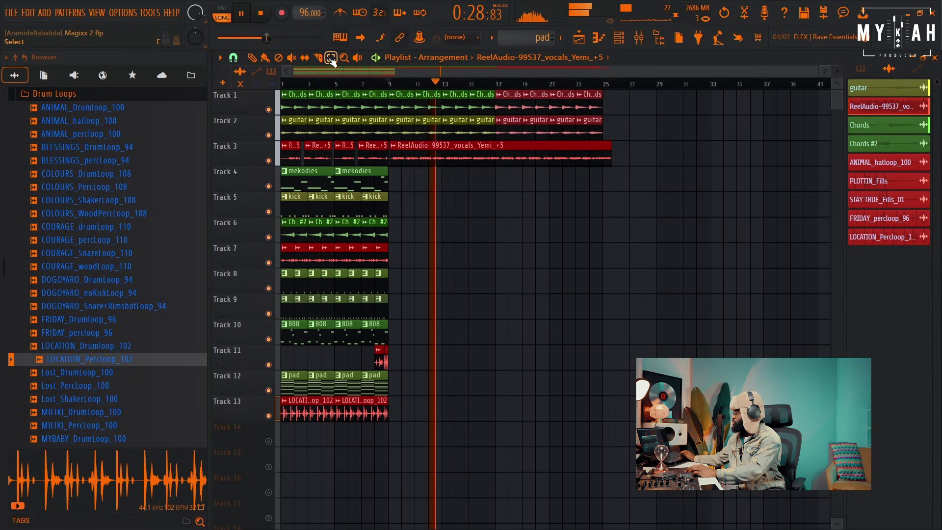
drag(288, 194, 392, 319)
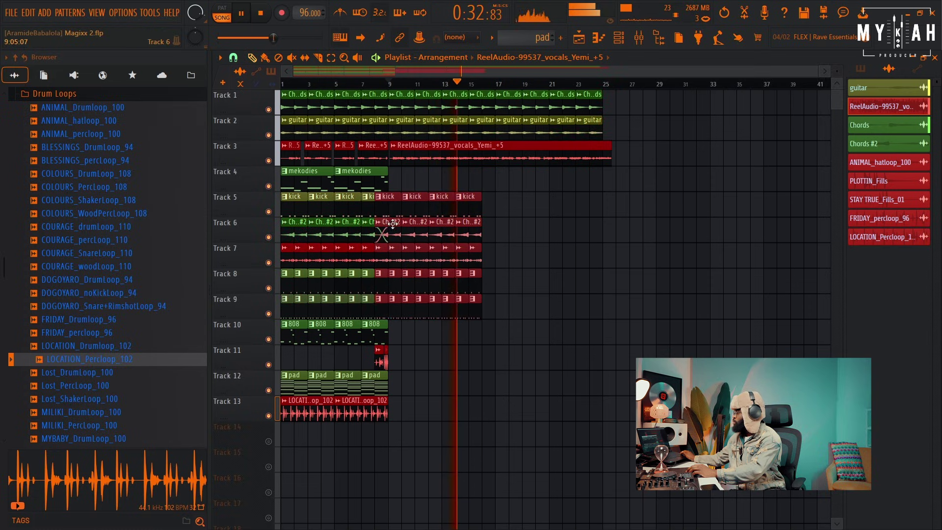
key(ctrl+b)
key(ctrl+b)
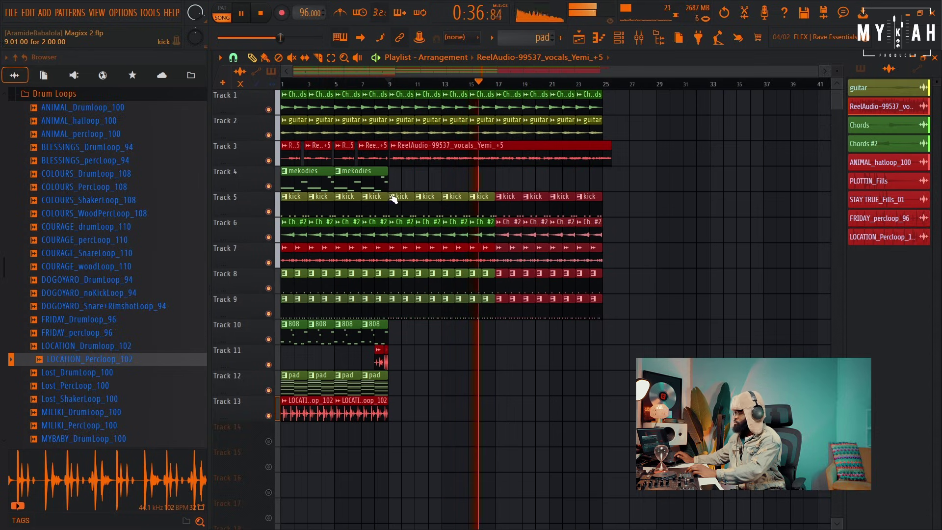
- Place mekodies clips at bars 17 and 21 on Track 4, and 808 clips at bars 17, 19, 21, 23 on Track 10
click(357, 181)
click(494, 186)
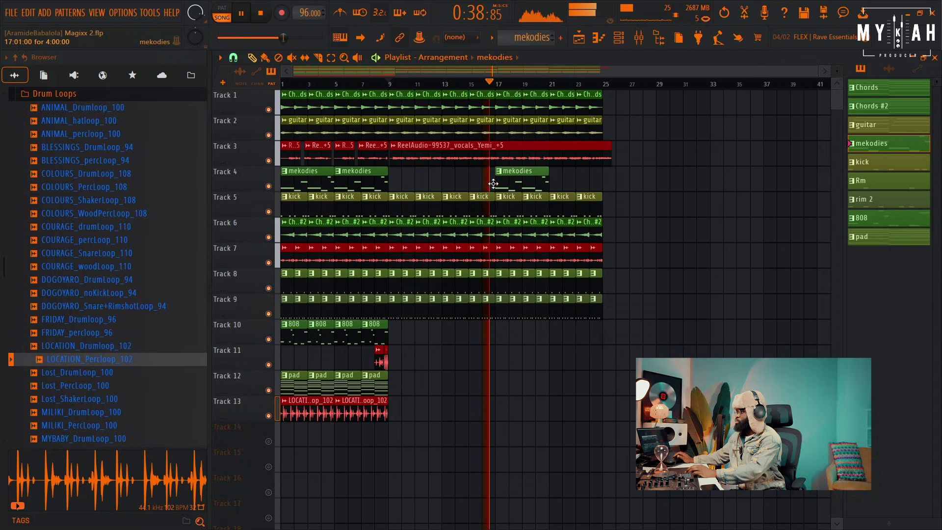
click(552, 187)
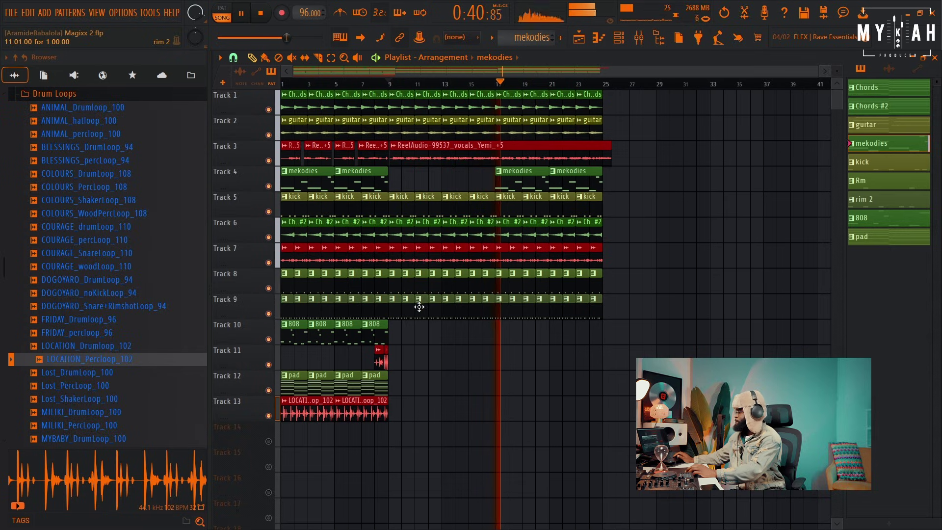
click(362, 338)
click(495, 339)
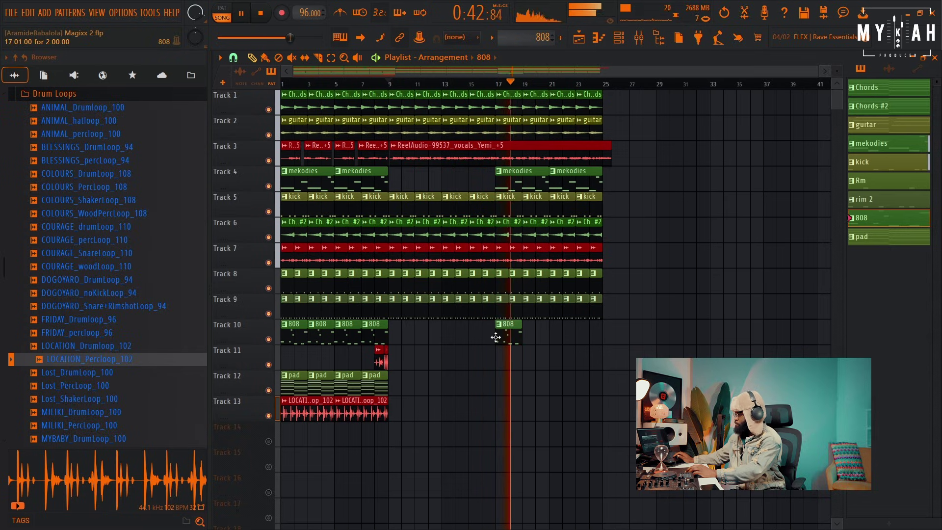
click(530, 343)
click(554, 344)
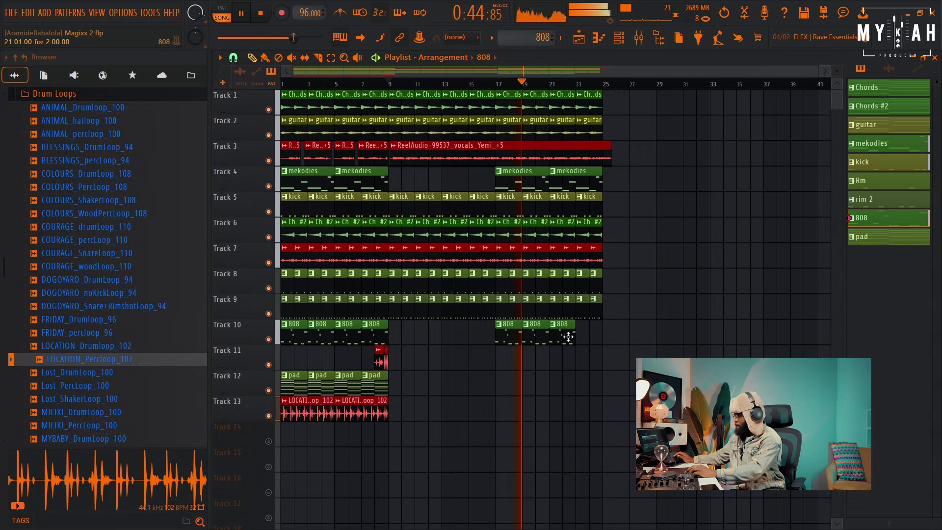
click(582, 339)
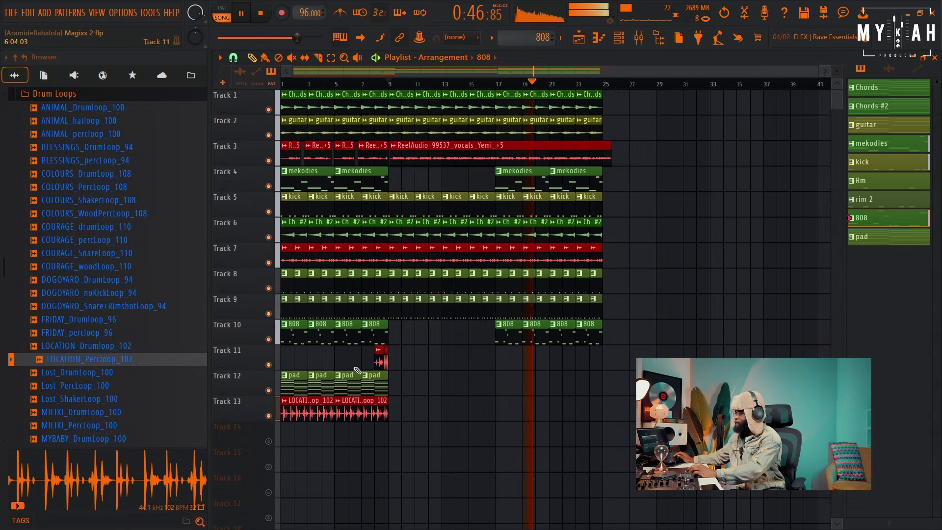
- Add pad clips on Track 12 at bars 19, 21 and 23, and stretch the Track 3 vocal toward bar 33
click(375, 373)
click(528, 386)
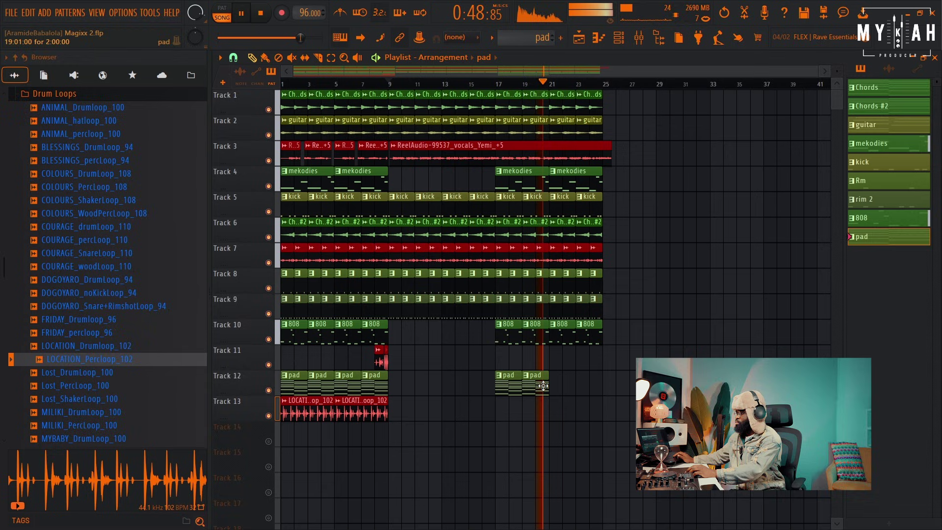
click(555, 386)
click(577, 386)
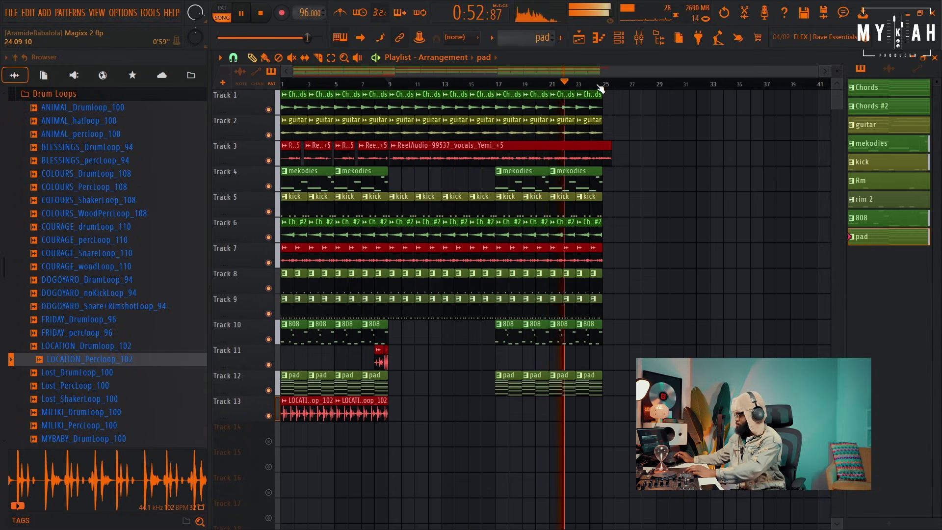
drag(612, 159, 705, 169)
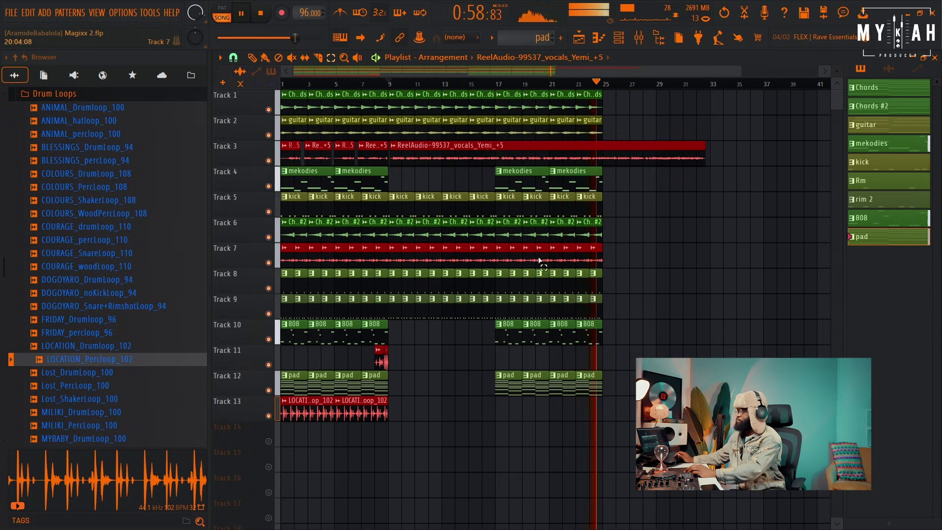
- Copy the bars 17–25 section out to bar 33 and the LOCATION percloop clips to bar 25, then play from bar 24
drag(495, 168, 549, 268)
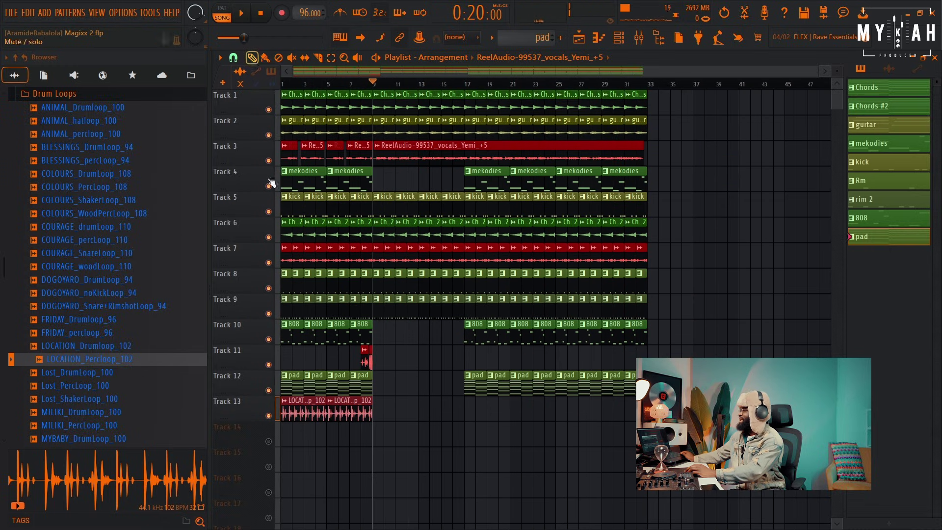
drag(308, 403, 587, 424)
click(545, 90)
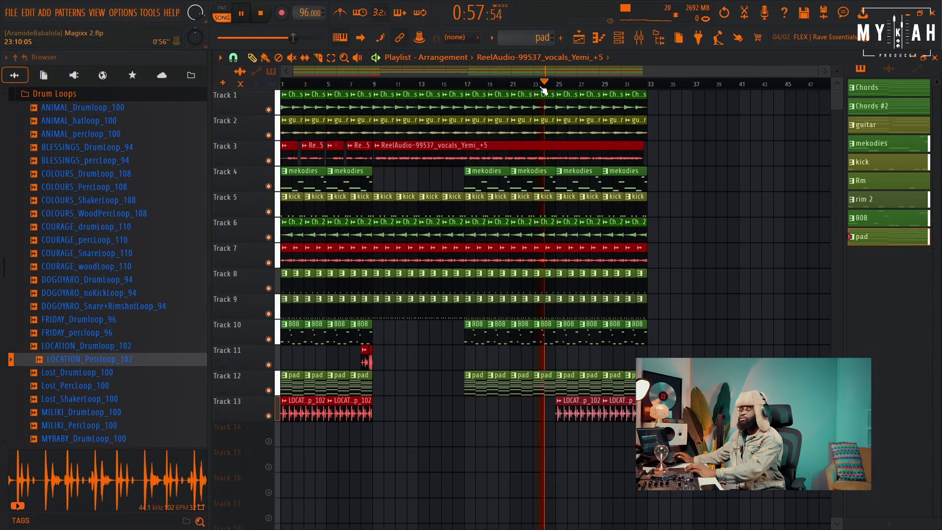
key(space)
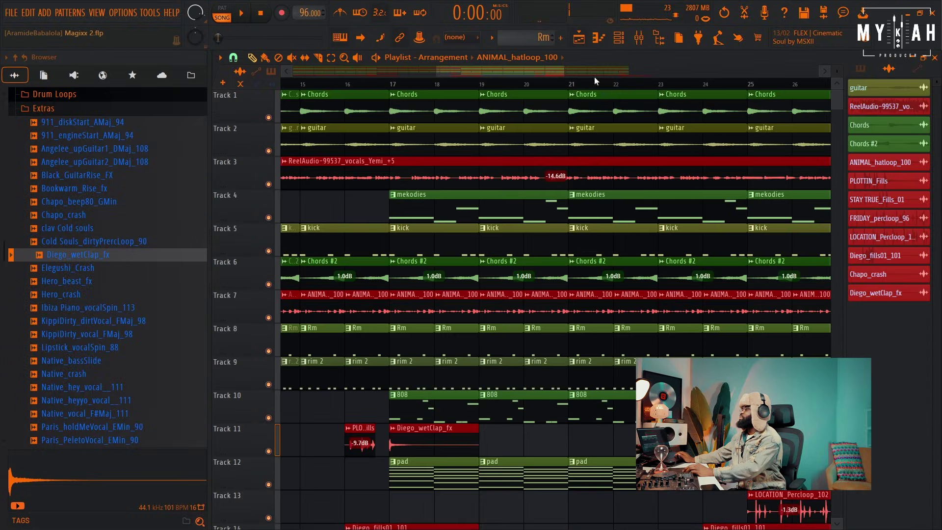
scroll(594, 77, down, 8)
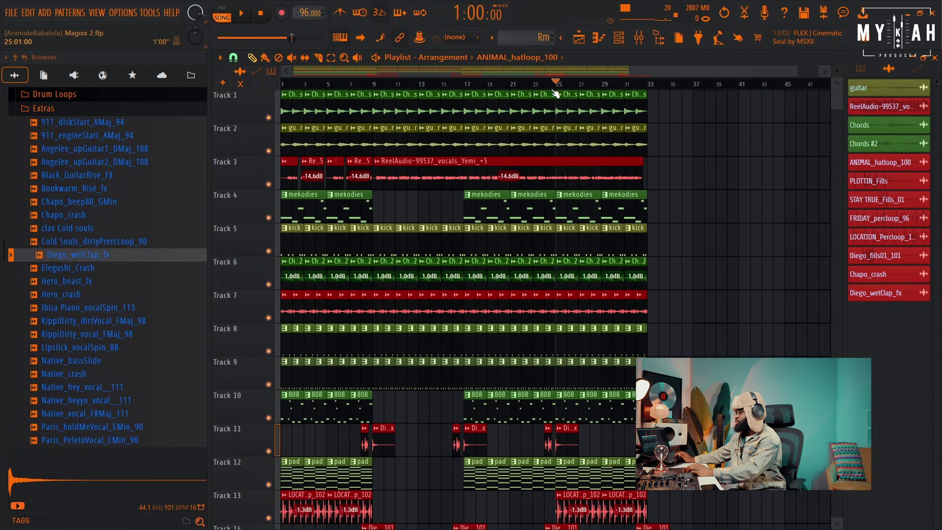
scroll(556, 93, down, 3)
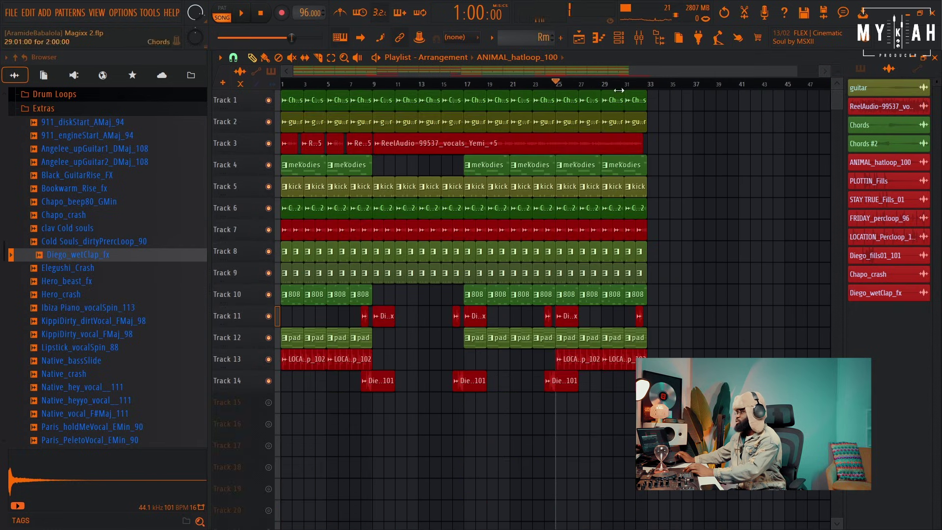
key(F6)
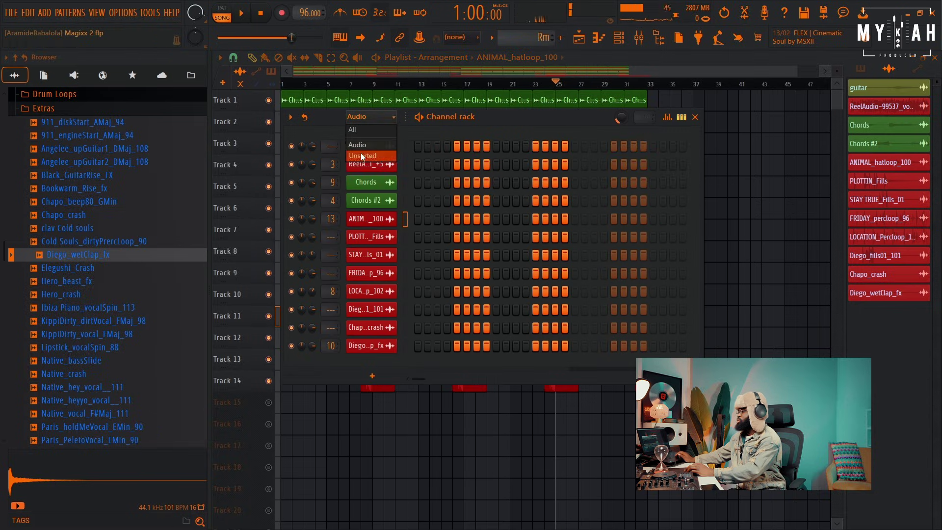
- Filter the channel rack to Unsorted and add a ZENOLOGY instrument channel
click(361, 156)
click(373, 303)
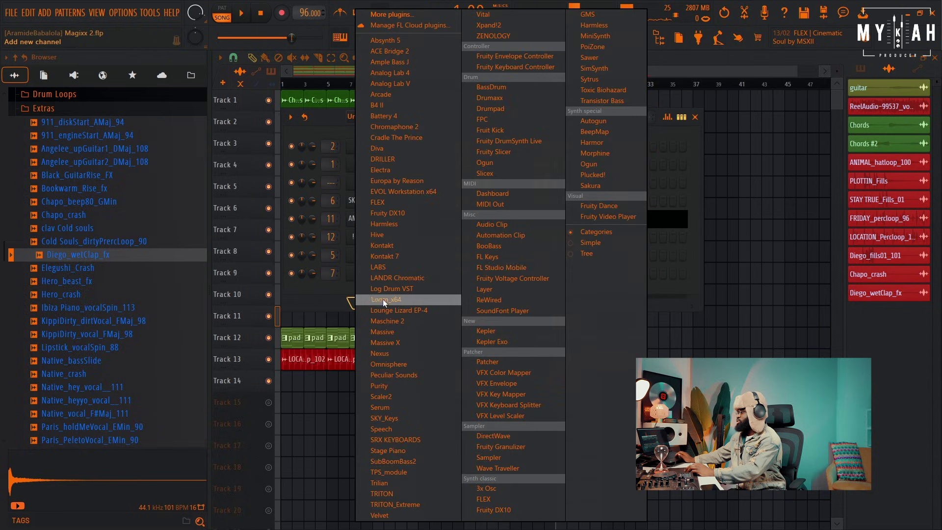
click(513, 35)
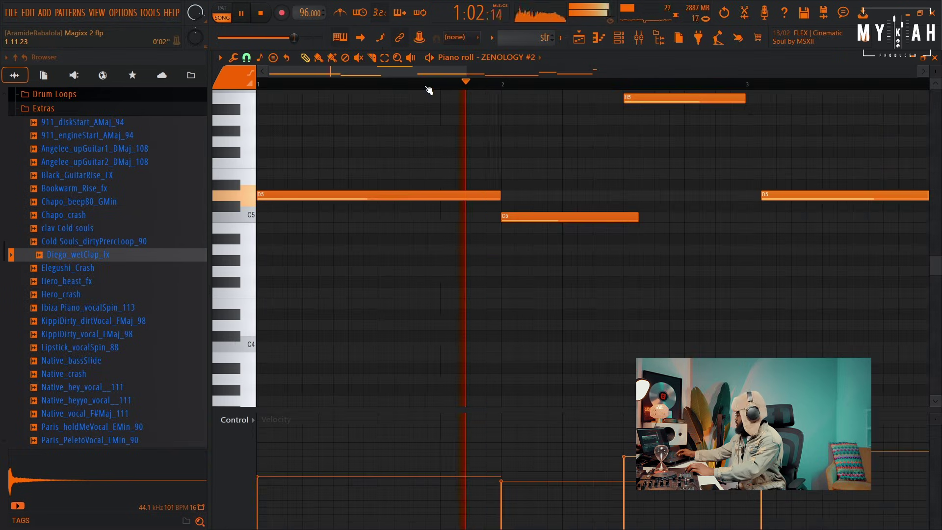
- Open the str melody in the piano roll, accept the level scaling, and play it back
key(alt+x)
key(space)
key(space)
click(502, 337)
scroll(484, 90, down, 3)
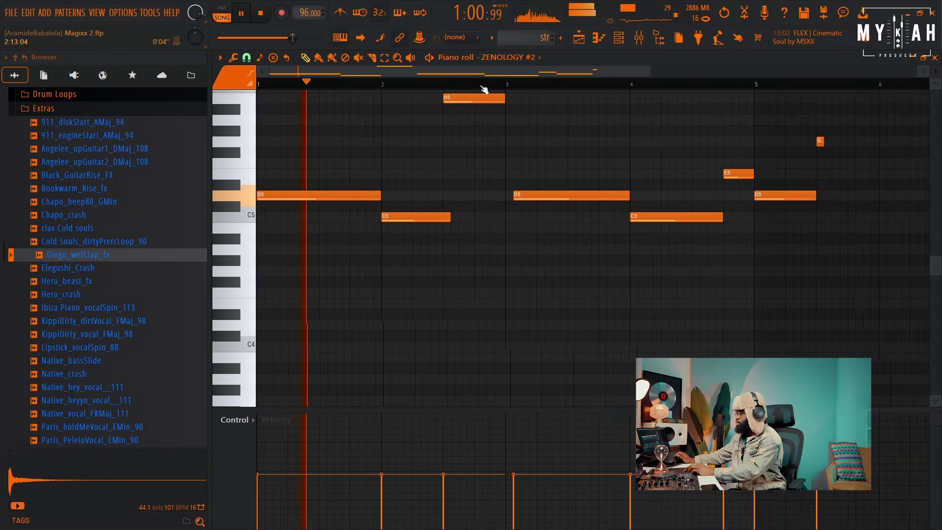
scroll(485, 90, down, 2)
scroll(467, 143, up, 3)
- Delete the stray note near bar 5, lower A5 to G5, and move the D5 note one step earlier
right_click(629, 175)
key(space)
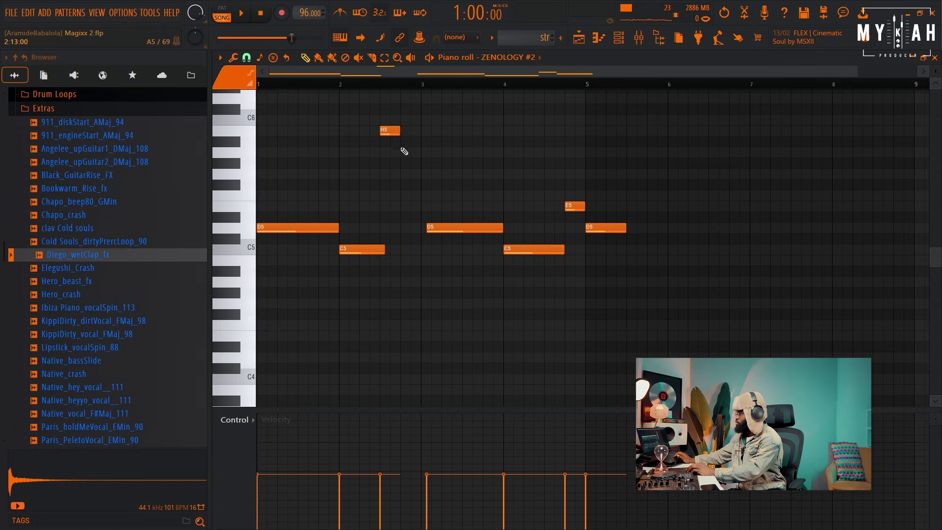
drag(401, 156, 401, 177)
key(space)
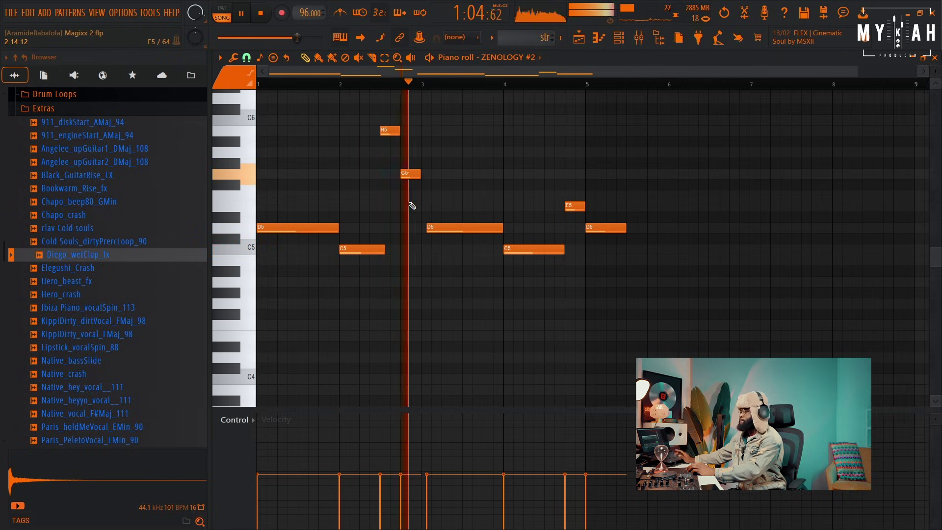
right_click(441, 226)
click(424, 228)
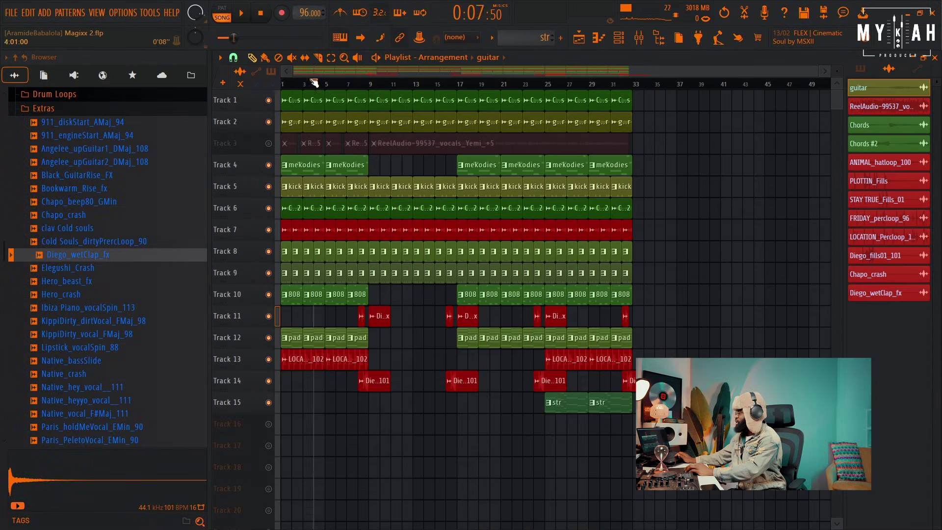
- Unmute Track 3, mute the long ReelAudio clip, and delete the two opening vocal clips
click(272, 145)
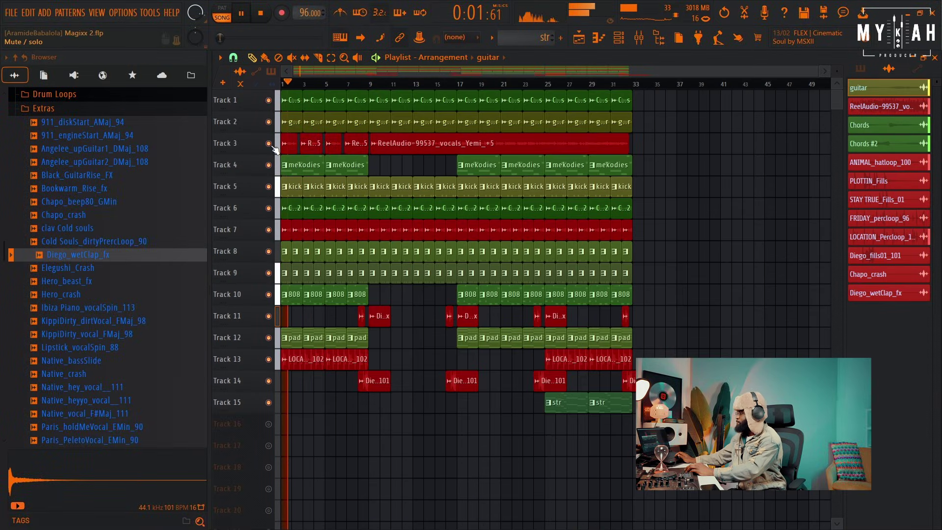
click(292, 58)
click(409, 144)
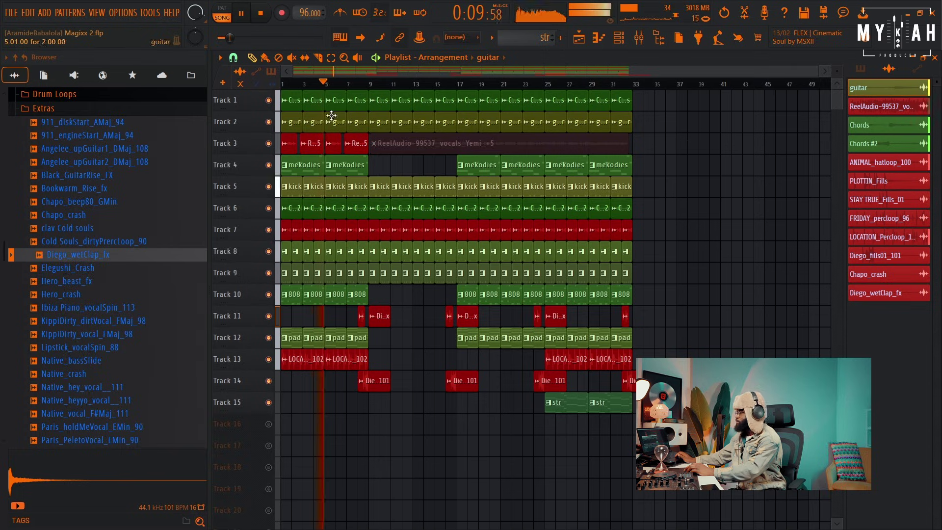
right_click(315, 144)
right_click(292, 147)
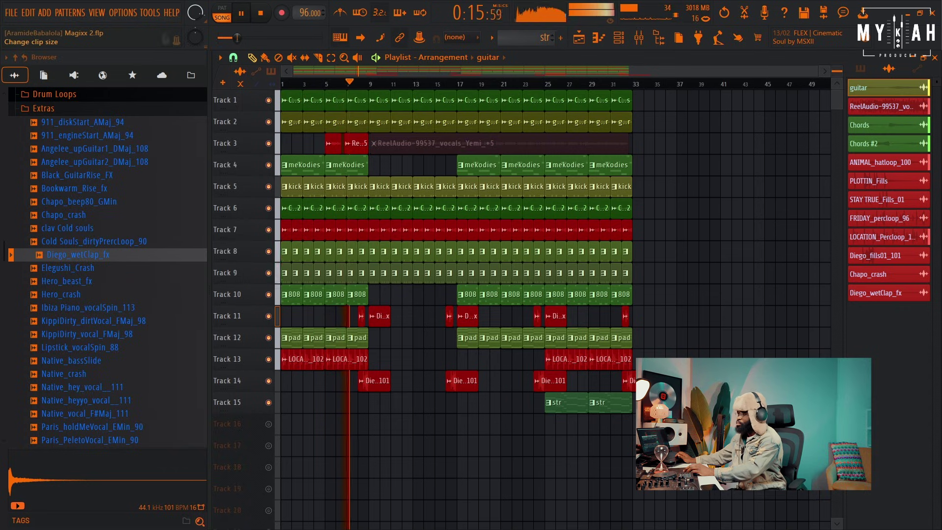
scroll(839, 103, down, 2)
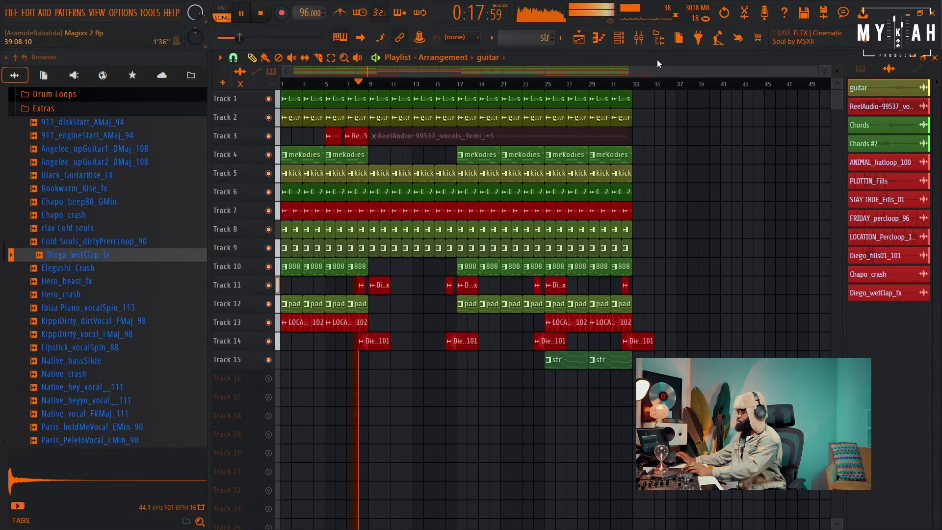
scroll(455, 90, up, 2)
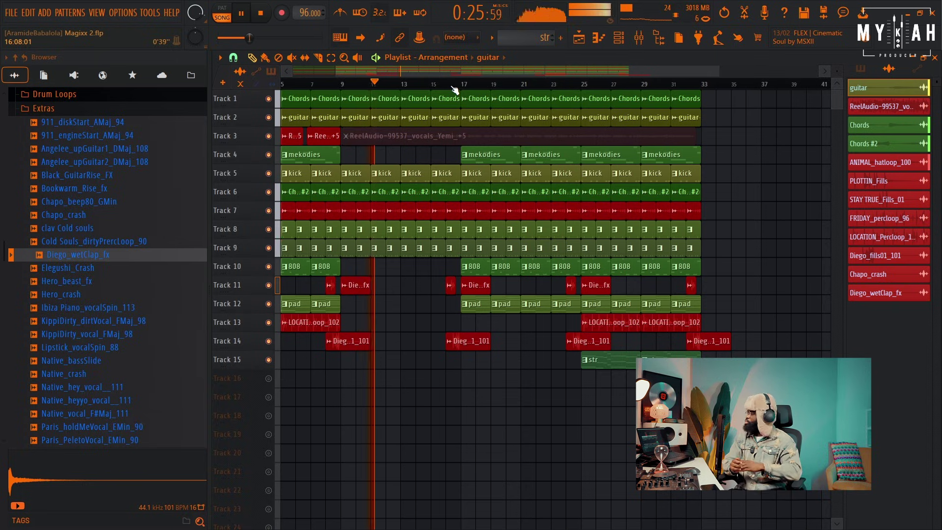
- Expand AFRO OBBLIGATO II in the browser and open its MELODY CONSTRUCTION folder, showing kits like Amor, Diva and Miami
scroll(68, 329, up, 10)
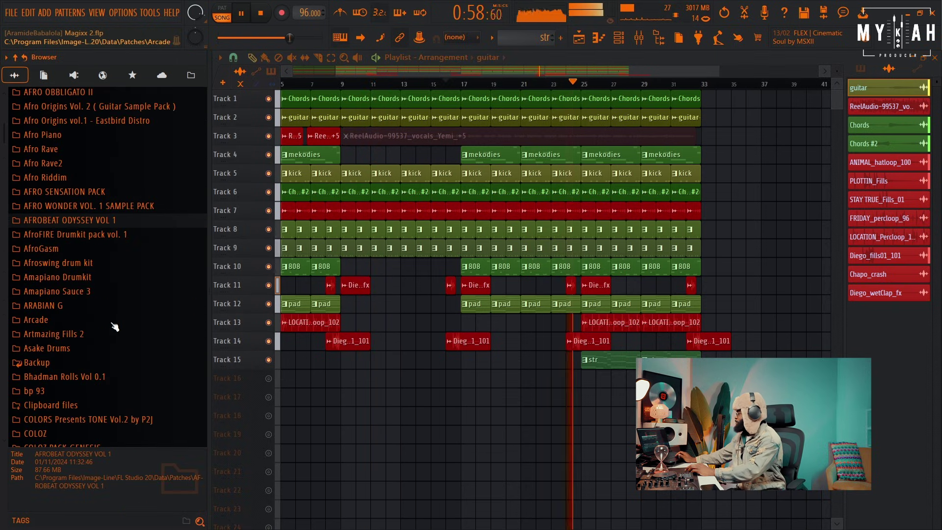
scroll(115, 327, down, 4)
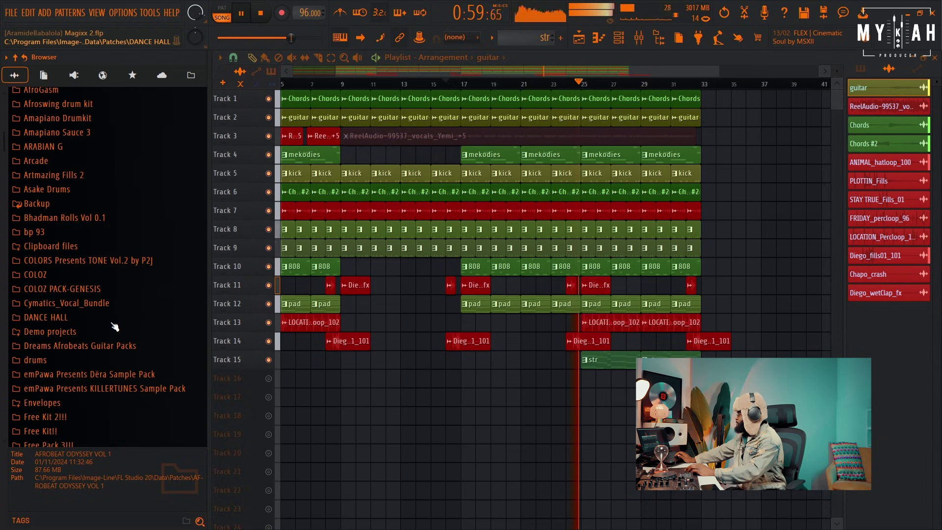
scroll(115, 327, up, 4)
scroll(113, 328, up, 2)
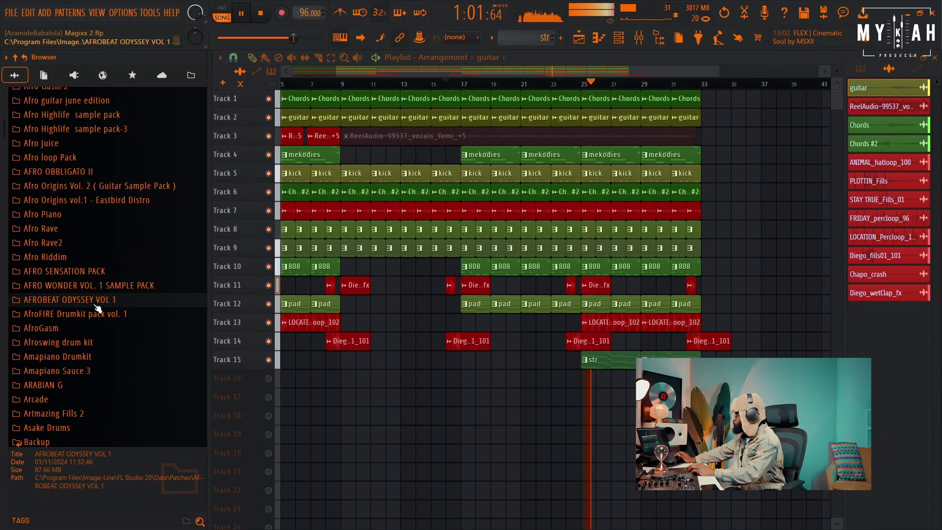
scroll(113, 290, up, 4)
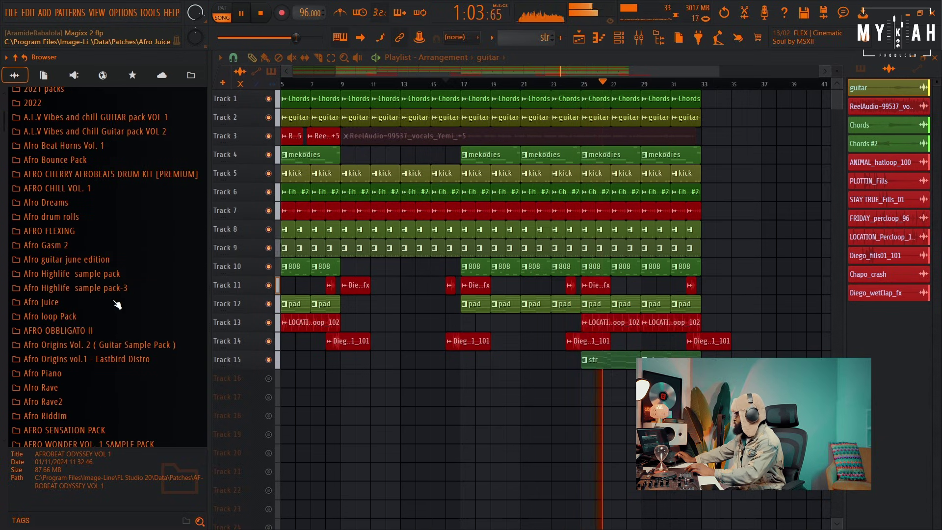
click(58, 330)
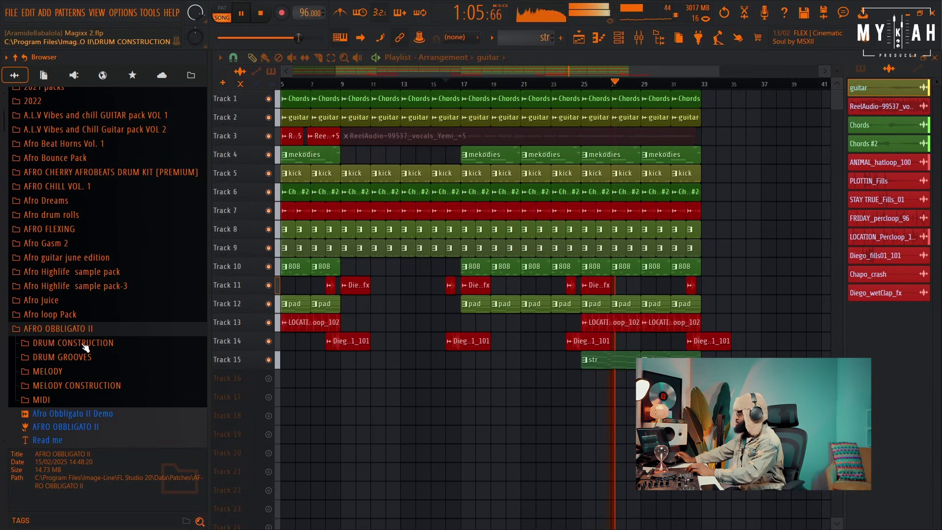
click(73, 386)
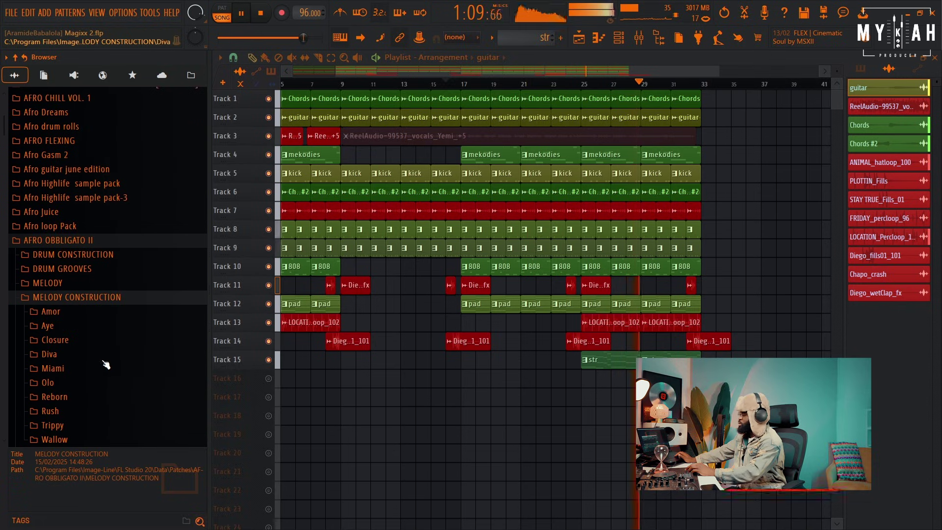